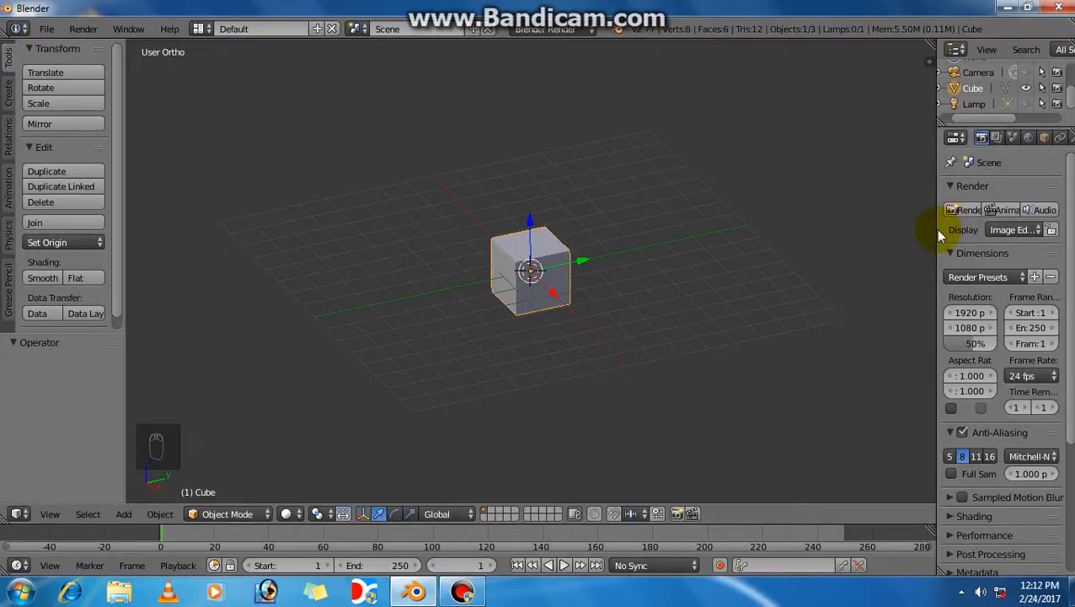
# Widen the properties area beside the 3D view so its settings are fully readable
pyautogui.moveTo(936, 230); pyautogui.dragTo(853, 245)
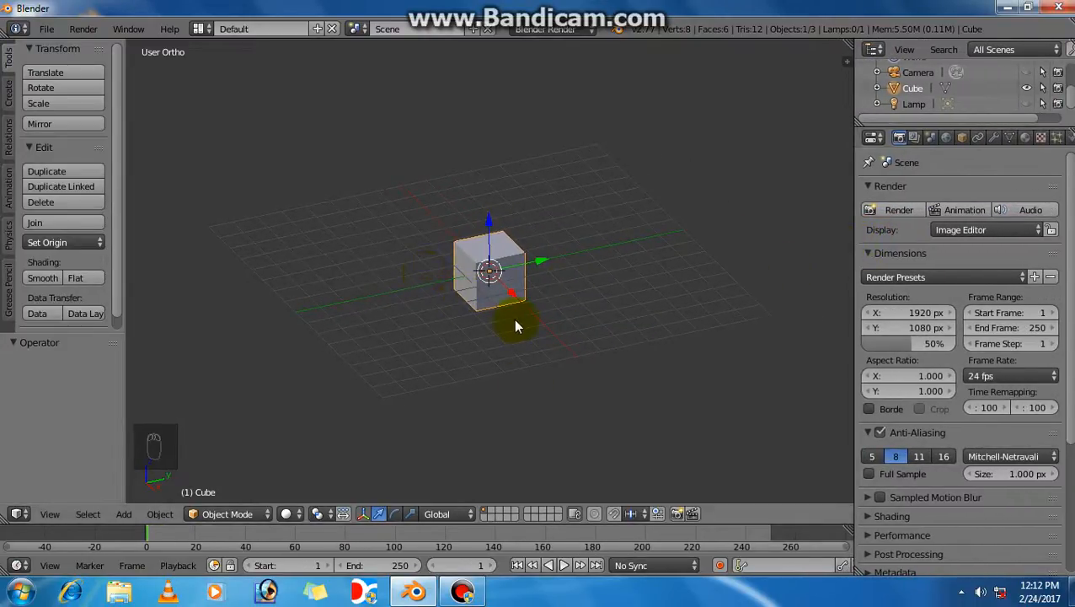
pyautogui.moveTo(519, 351); pyautogui.dragTo(519, 382, button='middle')
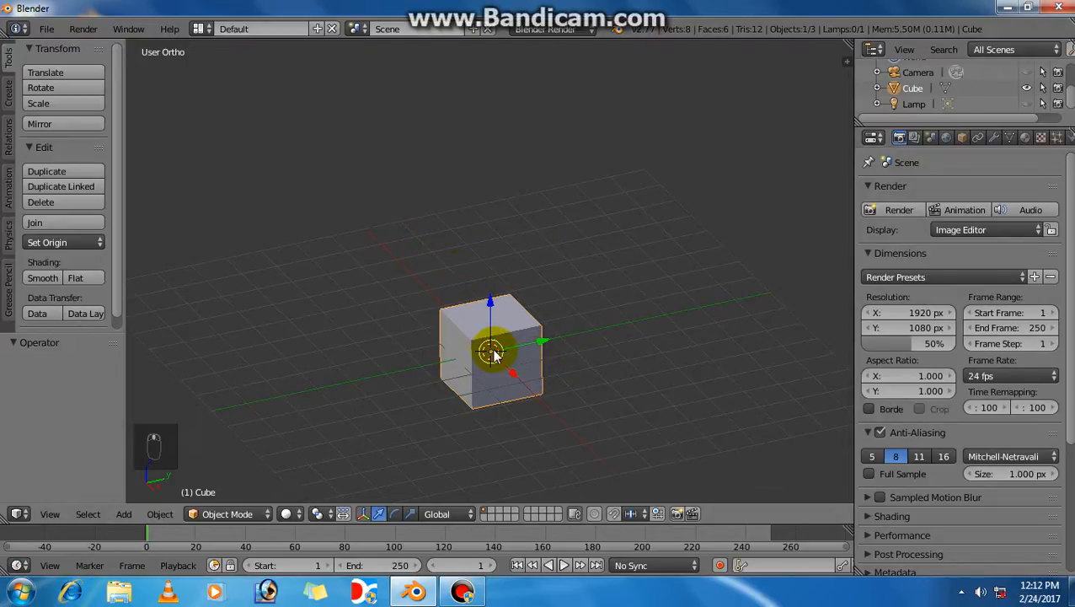
pyautogui.keyDown('shift'); pyautogui.moveTo(492, 348); pyautogui.dragTo(497, 283, button='middle'); pyautogui.keyUp('shift')
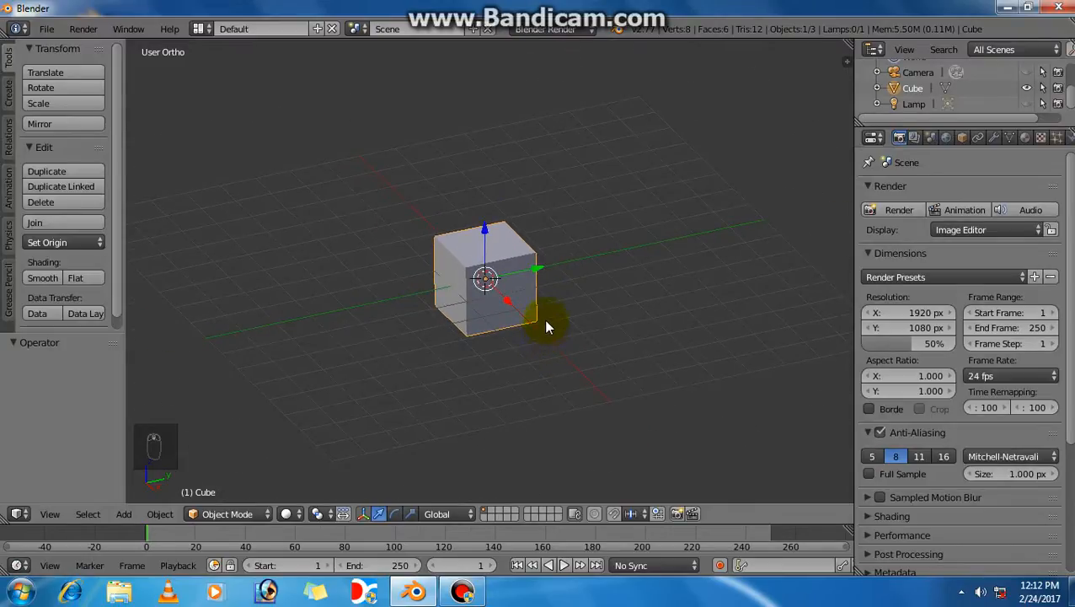
pyautogui.press('space')
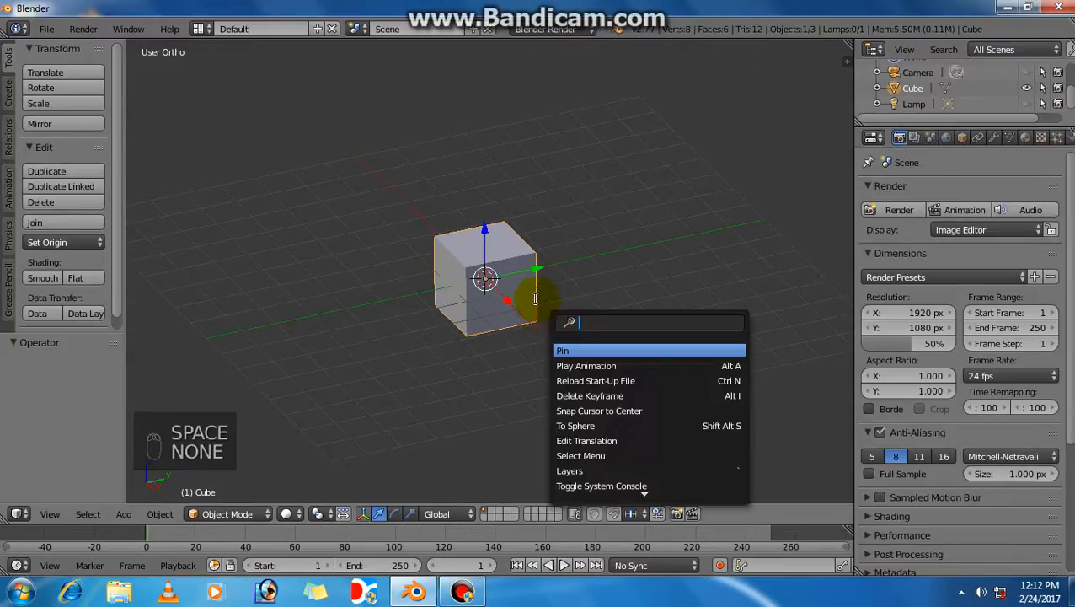
pyautogui.press('Escape')
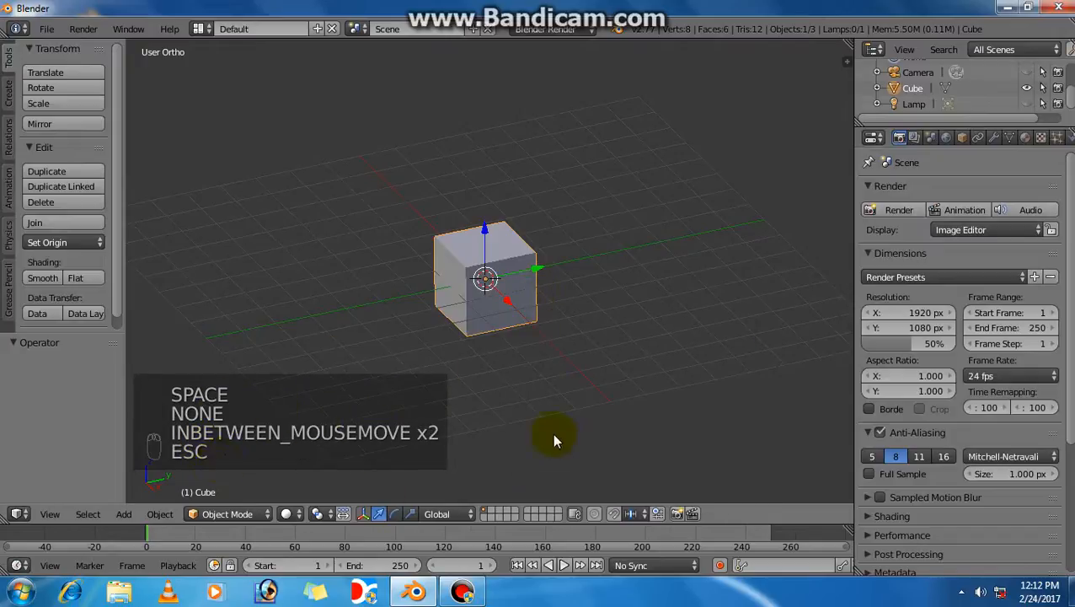
pyautogui.press('Escape')
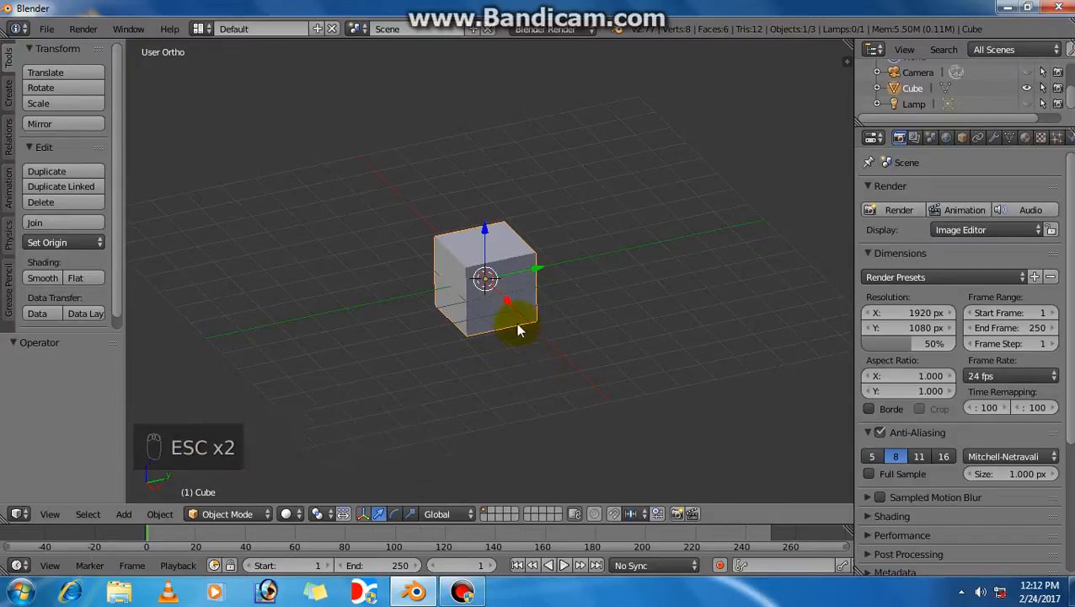
# Examine the default cube and grid in the 3D view from closer up and farther away
pyautogui.scroll(1, 539, 344)
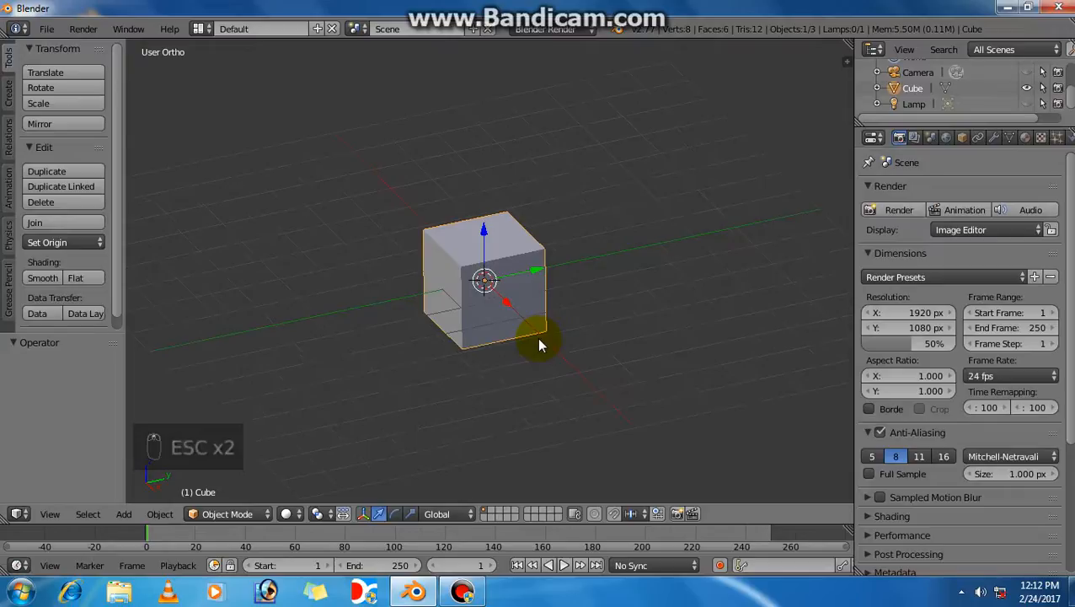
pyautogui.scroll(2, 539, 340)
pyautogui.scroll(-1, 539, 341)
pyautogui.keyDown('shift'); pyautogui.moveTo(539, 277); pyautogui.dragTo(546, 296, button='middle'); pyautogui.keyUp('shift')
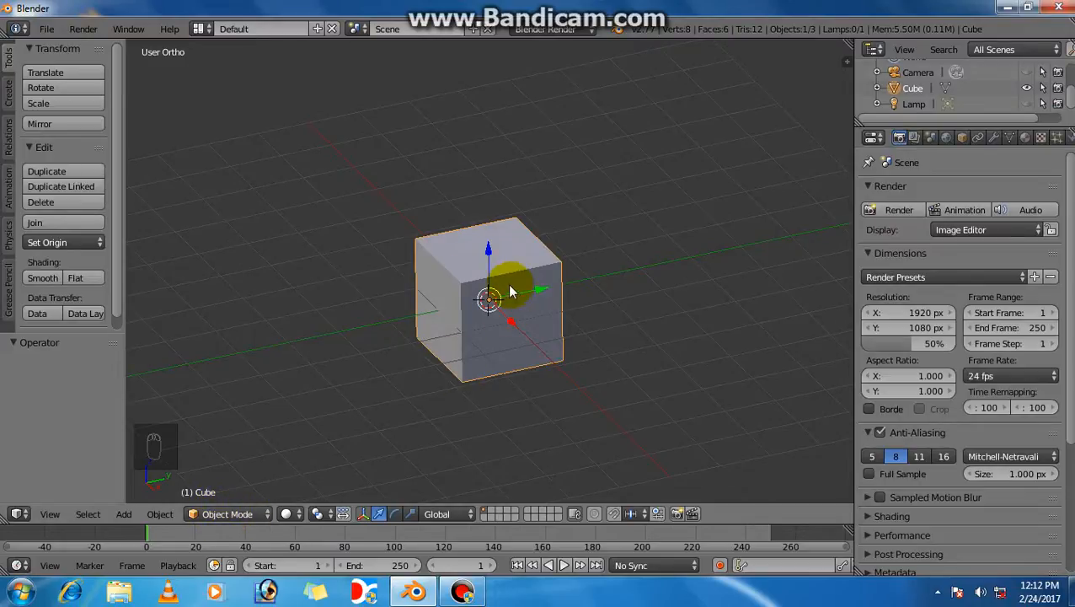
pyautogui.scroll(-4, 564, 313)
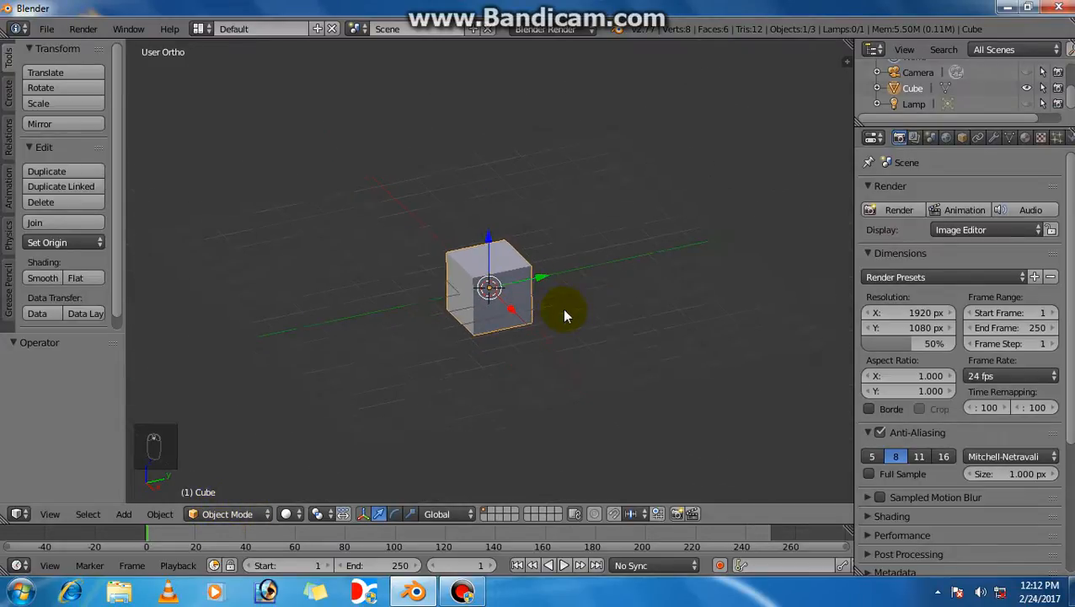
pyautogui.scroll(6, 560, 316)
pyautogui.scroll(-2, 566, 337)
pyautogui.keyDown('shift'); pyautogui.moveTo(529, 315); pyautogui.dragTo(518, 304, button='middle'); pyautogui.keyUp('shift')
pyautogui.scroll(-2, 518, 304)
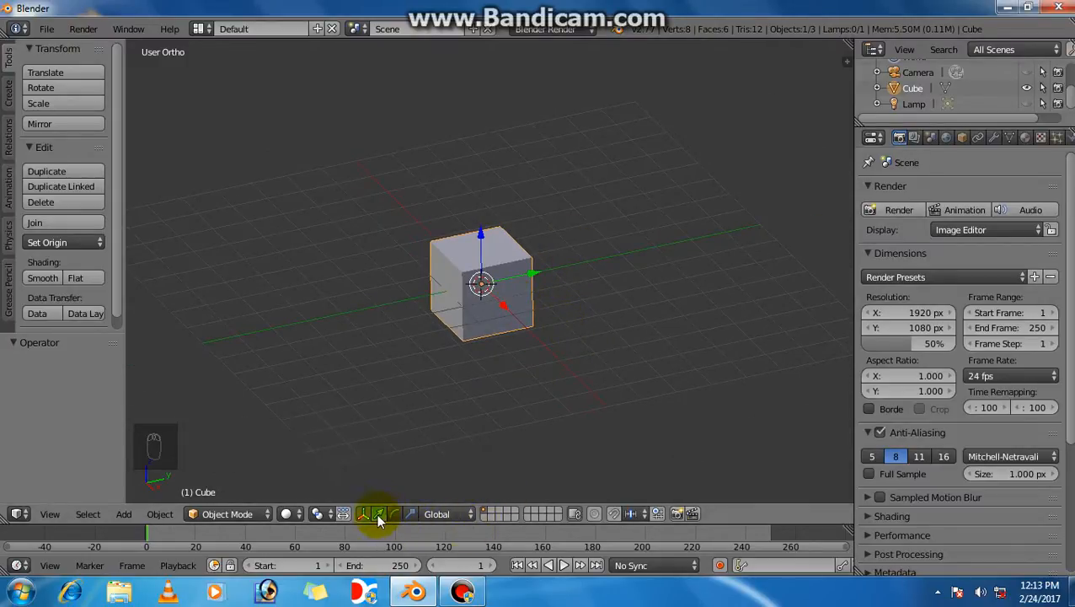
# Place the 3D cursor beside the cube and move the cube along its axes, finishing with about -0.62 on Z
pyautogui.click(560, 242)
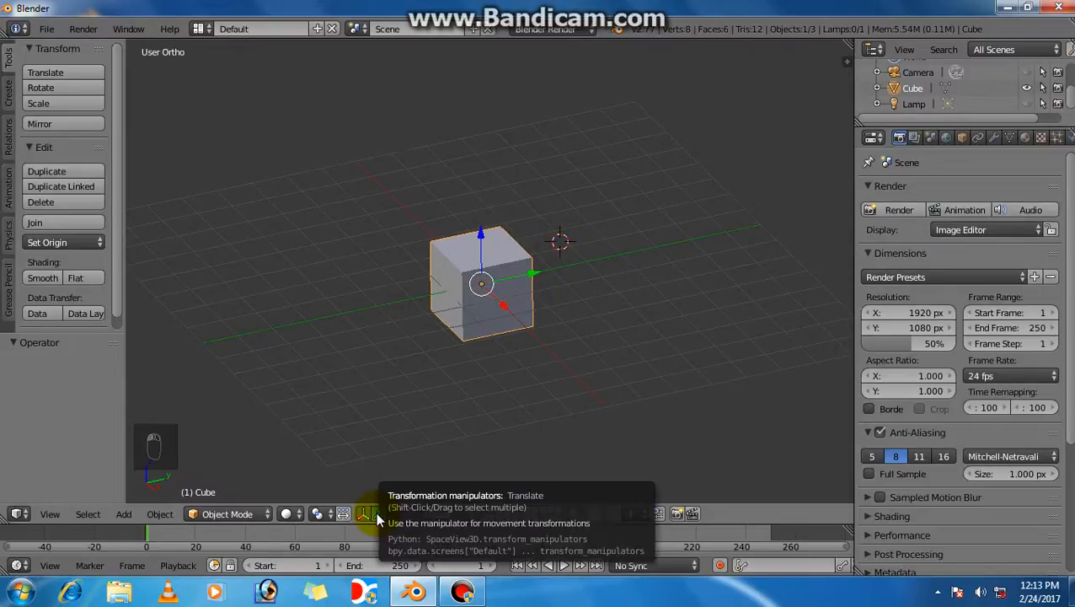
pyautogui.moveTo(493, 291); pyautogui.dragTo(462, 337)
pyautogui.moveTo(360, 275); pyautogui.dragTo(556, 244)
pyautogui.moveTo(478, 207); pyautogui.dragTo(447, 330)
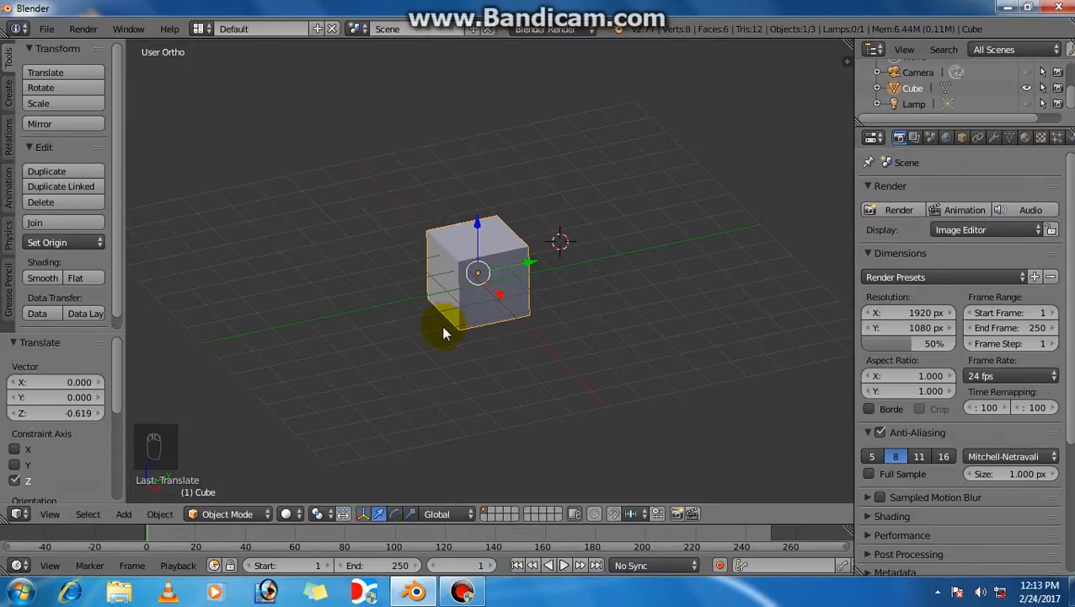
# Try rotating the cube about -3.4° around the X axis, undo the rotation and return to the translate manipulator
pyautogui.click(395, 514)
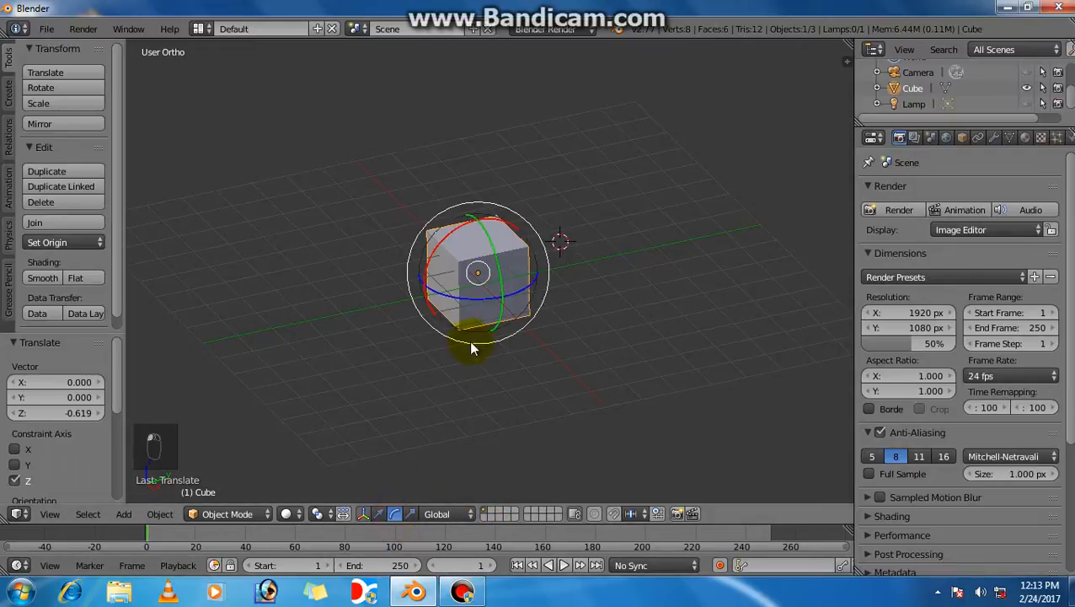
pyautogui.moveTo(459, 238)
pyautogui.mouseDown()
pyautogui.moveTo(427, 264)
pyautogui.moveTo(458, 231)
pyautogui.mouseUp()
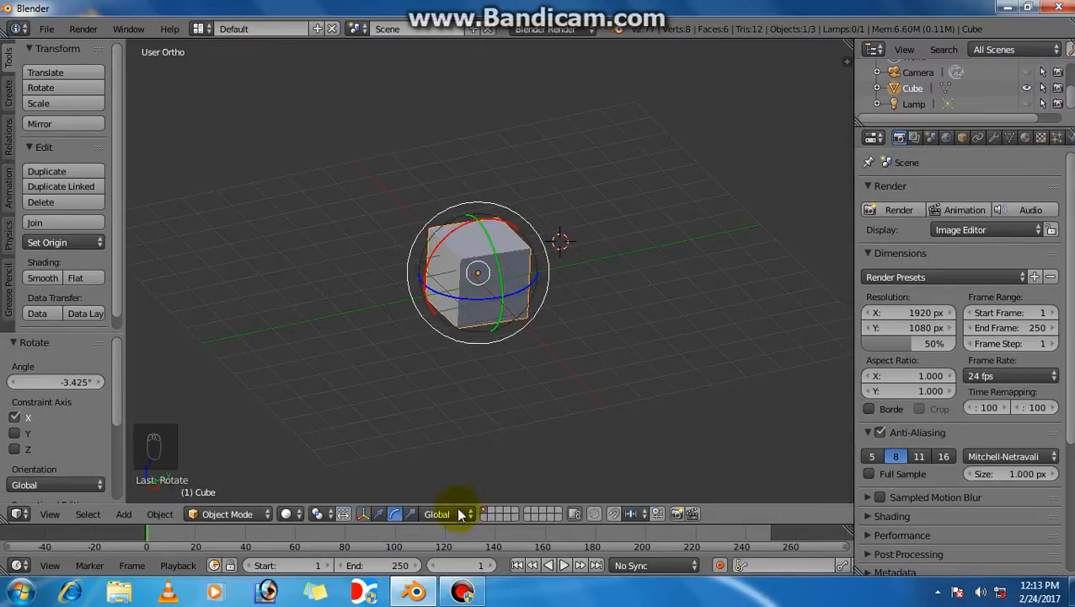
pyautogui.hotkey('ctrl', 'z')
pyautogui.click(380, 515)
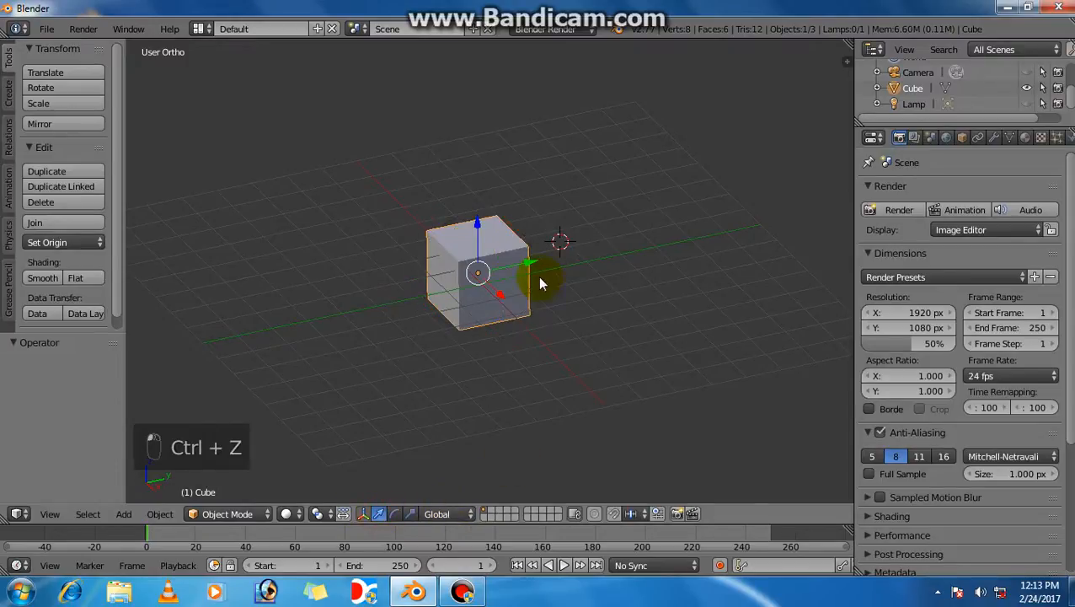
# Scale the cube into a long bar, by about 0.705 on Z and about 4.92 on Y
pyautogui.click(410, 515)
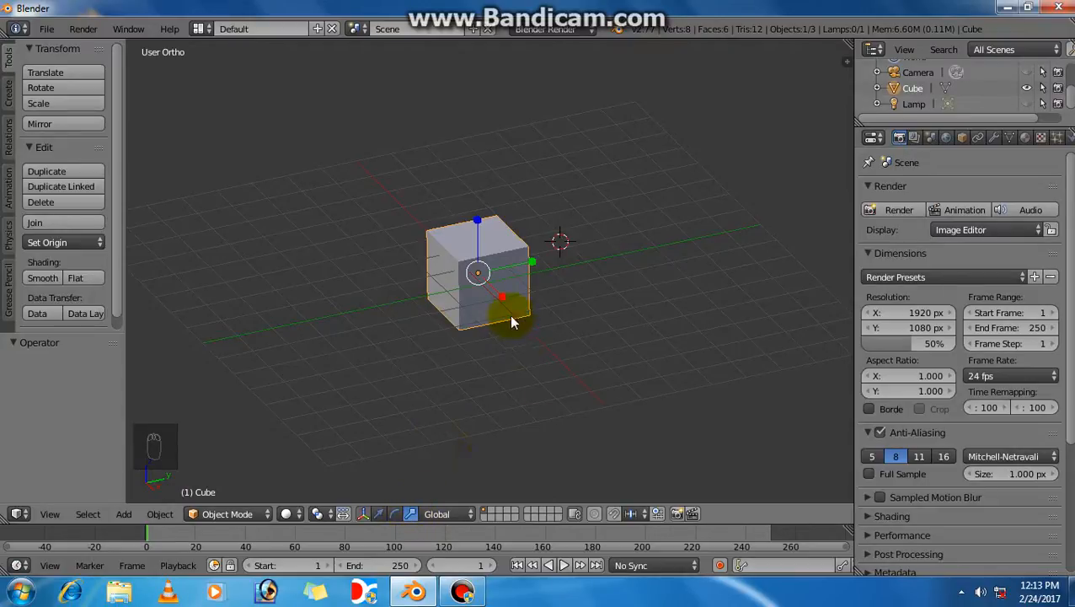
pyautogui.moveTo(501, 302)
pyautogui.mouseDown()
pyautogui.moveTo(617, 353)
pyautogui.moveTo(508, 297)
pyautogui.mouseUp()
pyautogui.moveTo(532, 258); pyautogui.dragTo(480, 250)
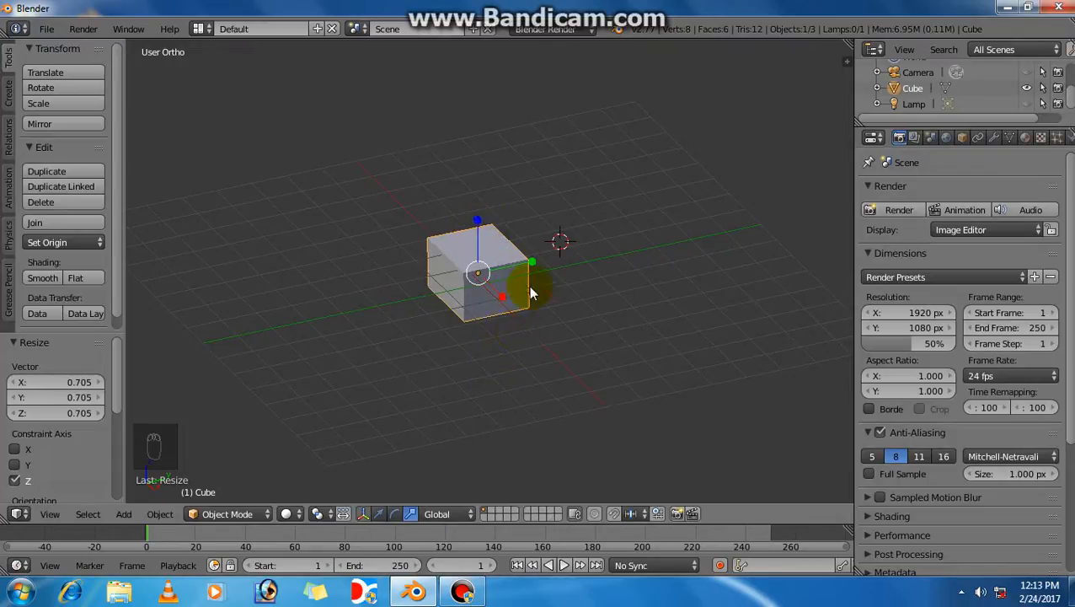
pyautogui.moveTo(531, 267); pyautogui.dragTo(712, 236)
# Raise the bar about 1.29 units along the Z axis
pyautogui.scroll(-3, 475, 317)
pyautogui.keyDown('shift'); pyautogui.moveTo(467, 308); pyautogui.dragTo(482, 350, button='middle'); pyautogui.keyUp('shift')
pyautogui.scroll(2, 470, 348)
pyautogui.scroll(-1, 488, 306)
pyautogui.click(380, 513)
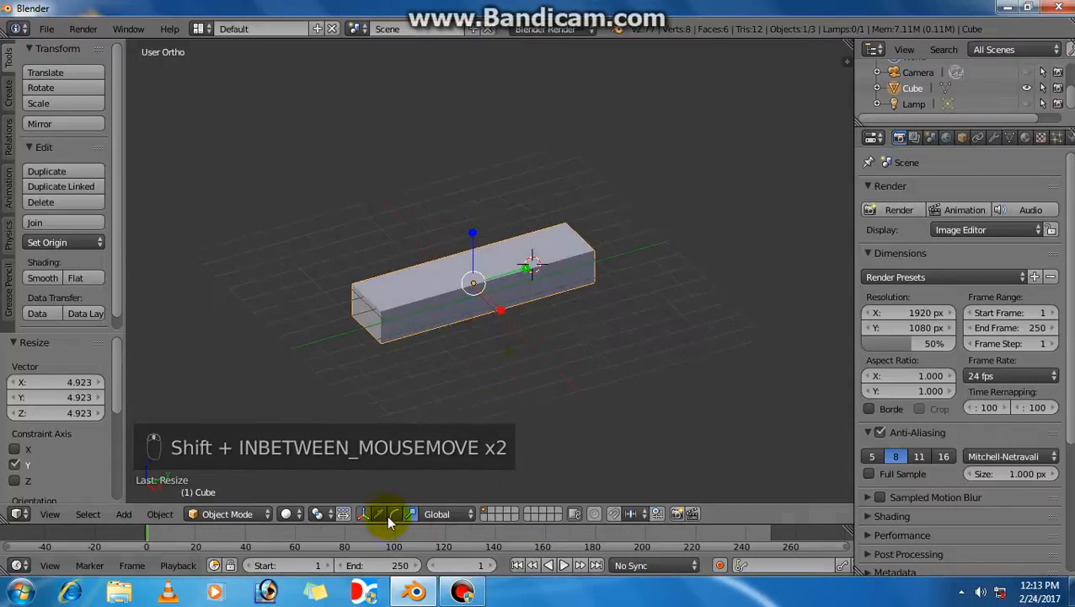
pyautogui.moveTo(472, 252); pyautogui.dragTo(473, 222)
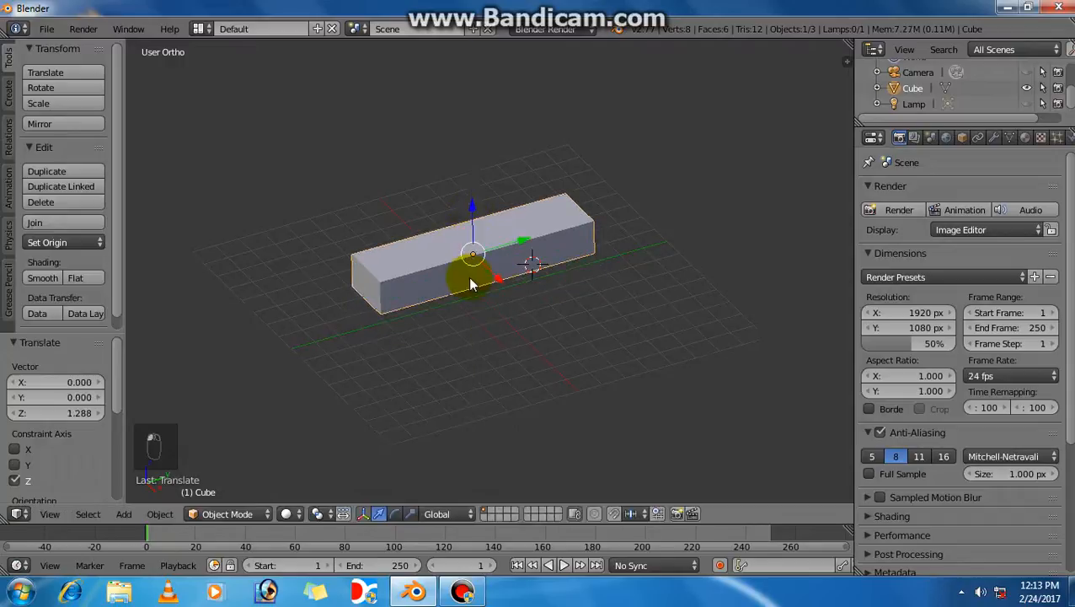
# Lengthen the bar by a factor of about 1.3 along Y and move it about -0.86 along the Y axis
pyautogui.scroll(-2, 470, 290)
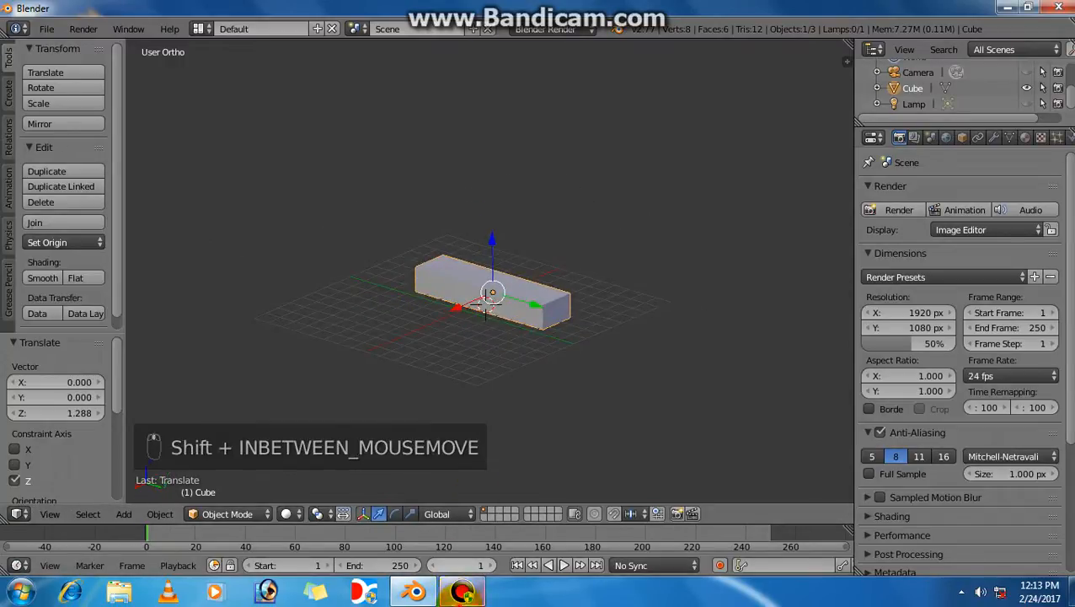
pyautogui.click(461, 592)
pyautogui.click(462, 591)
pyautogui.scroll(4, 474, 371)
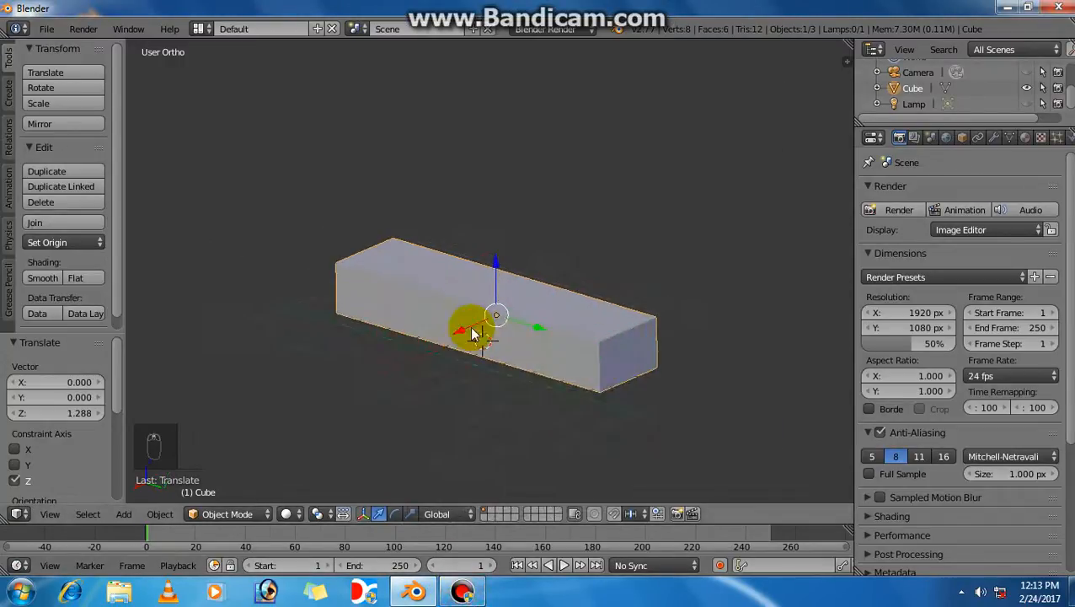
pyautogui.moveTo(474, 330); pyautogui.dragTo(521, 311, button='middle')
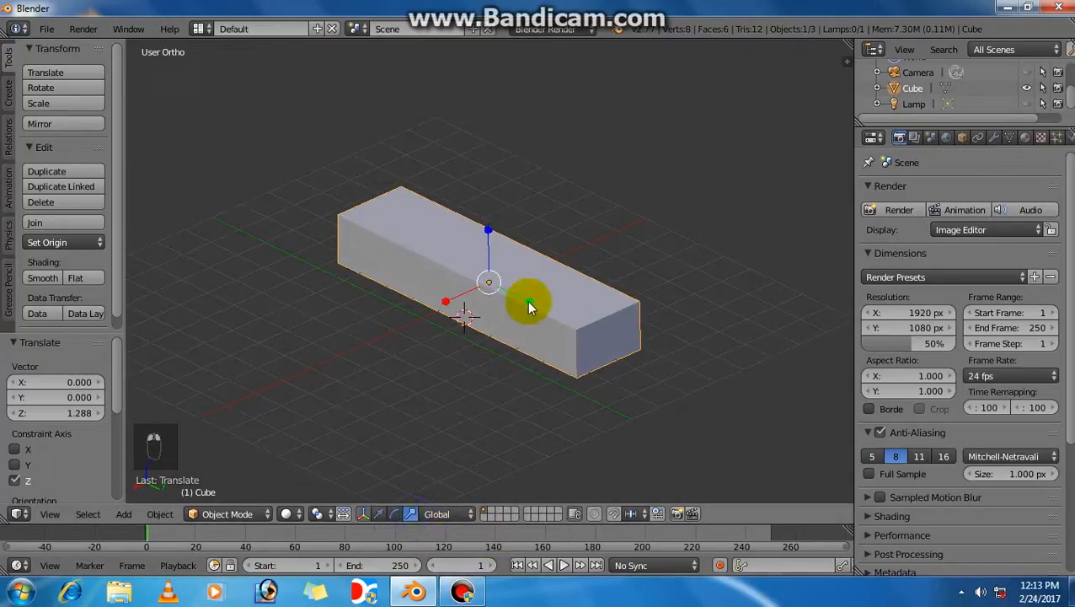
pyautogui.press('s')
pyautogui.press('y')
pyautogui.click(537, 324)
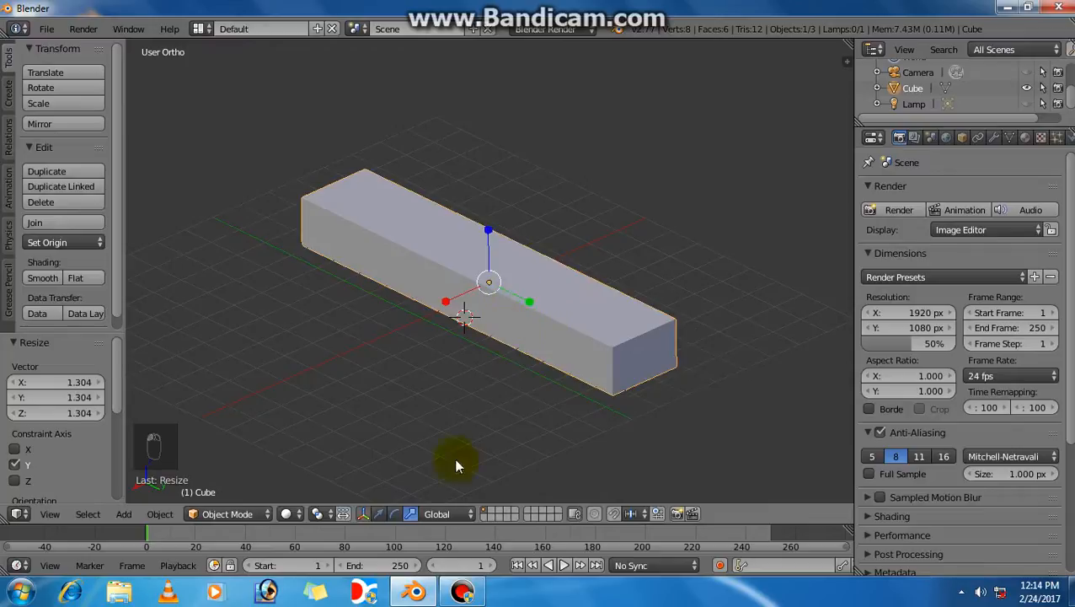
pyautogui.moveTo(524, 312); pyautogui.dragTo(499, 298)
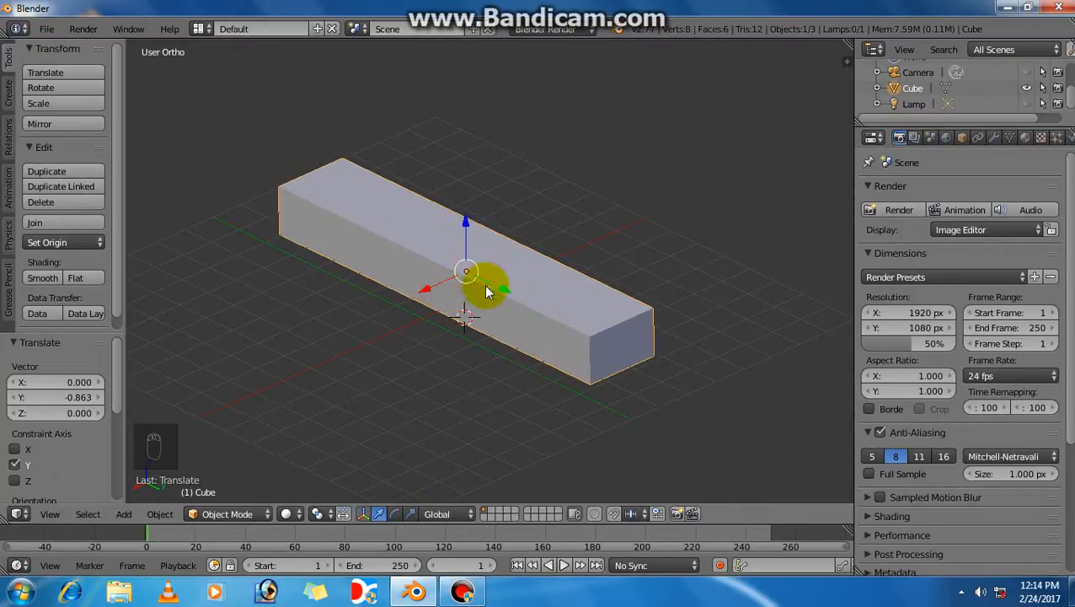
# Scale the bar into a wide block by about 2.16 along X and make it taller along Z
pyautogui.press('s')
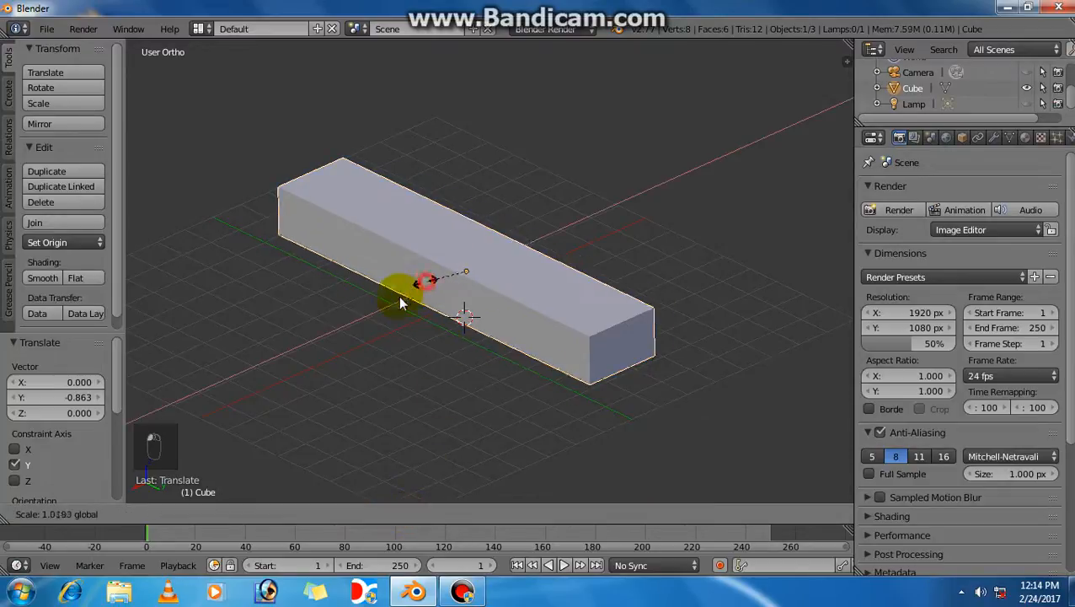
pyautogui.click(384, 307)
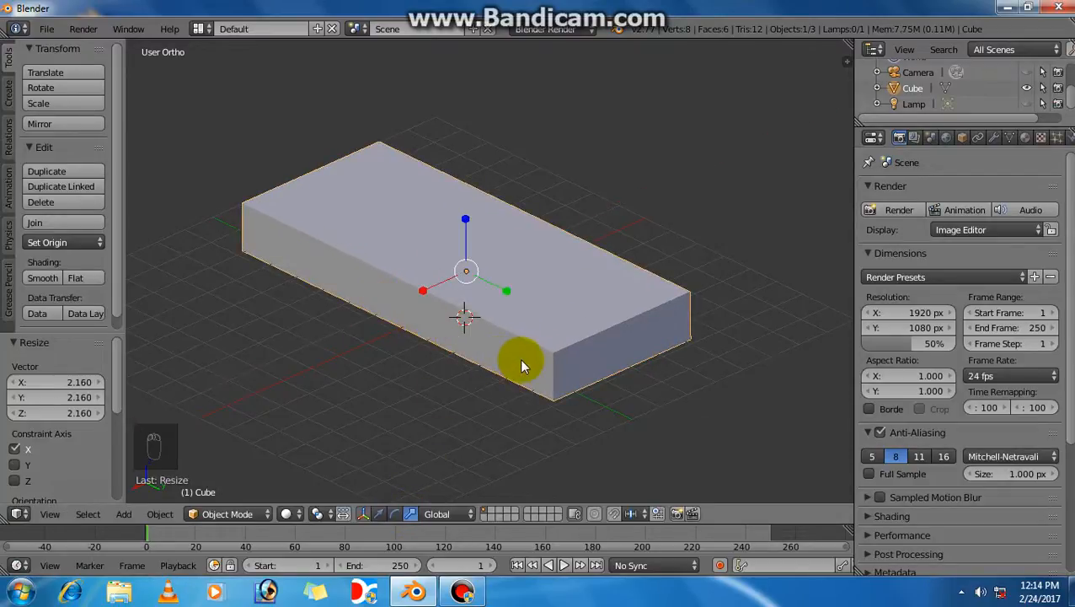
pyautogui.moveTo(459, 235); pyautogui.dragTo(471, 263)
# Move the block up about 0.19 units along the Z axis
pyautogui.click(379, 513)
pyautogui.scroll(-2, 472, 263)
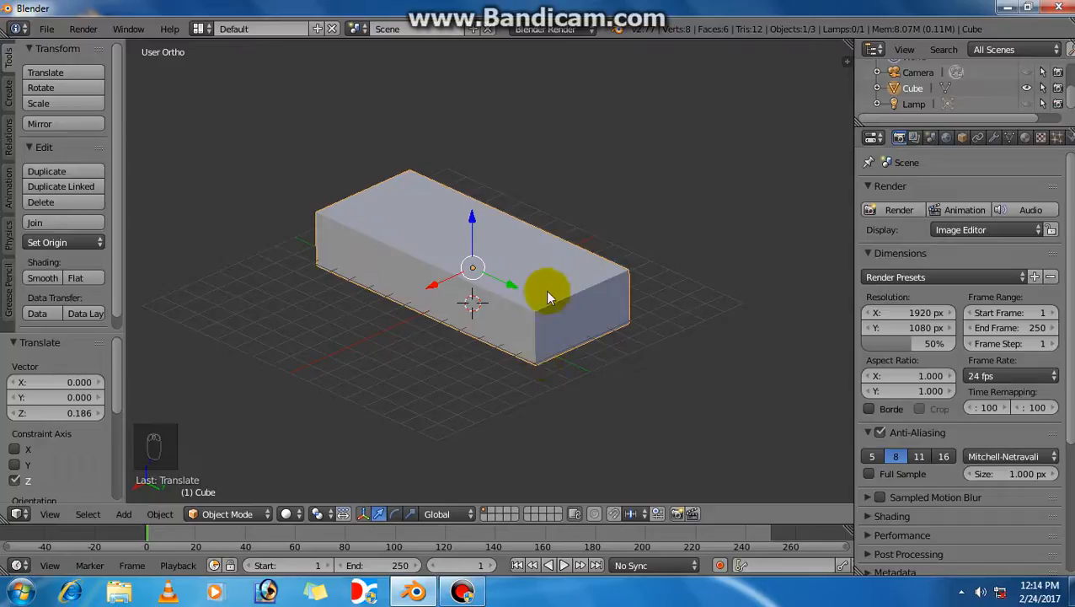
pyautogui.scroll(2, 530, 331)
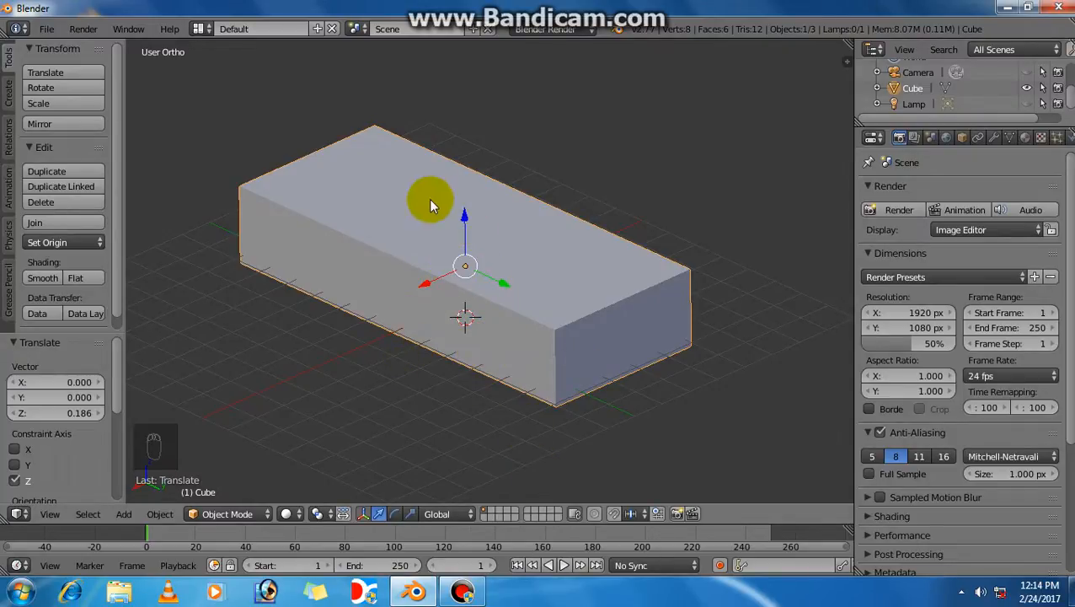
# Switch the block to Edit Mode and select its top corner vertices one at a time
pyautogui.click(230, 513)
pyautogui.click(228, 478)
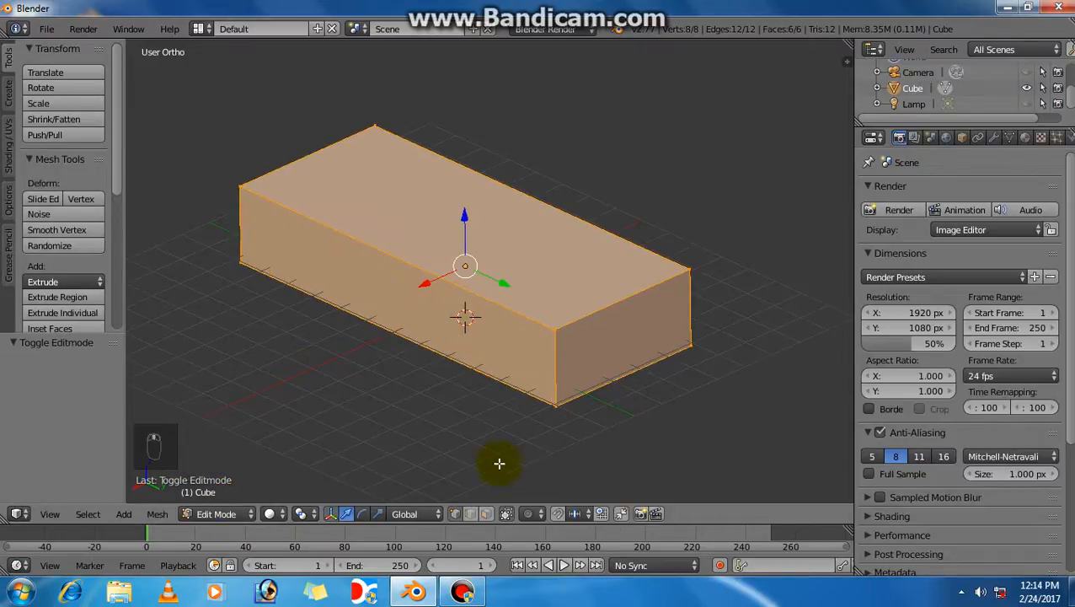
pyautogui.rightClick(558, 326)
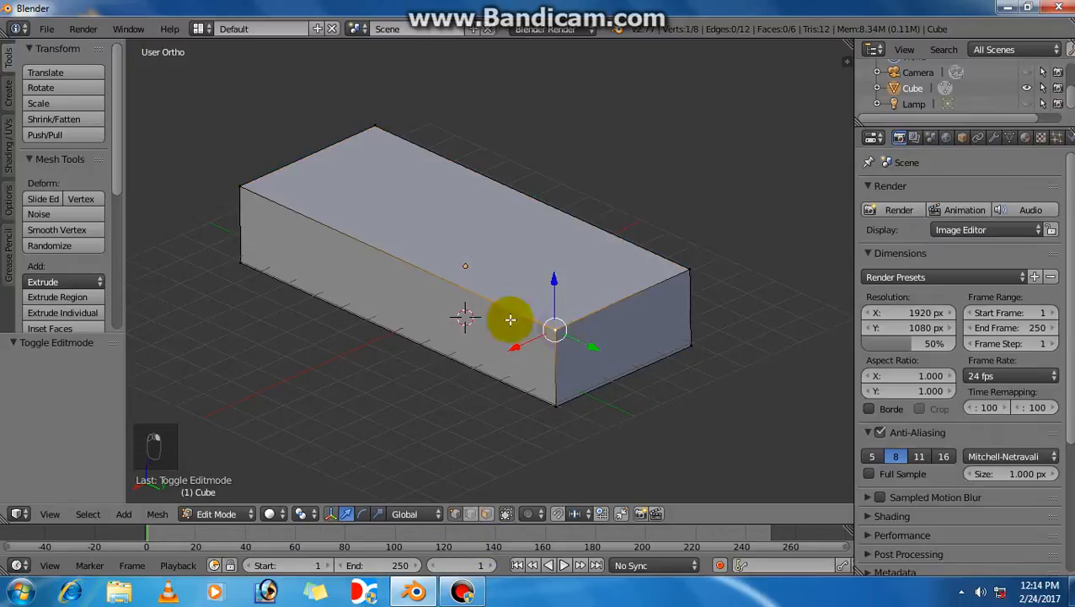
pyautogui.rightClick(243, 188)
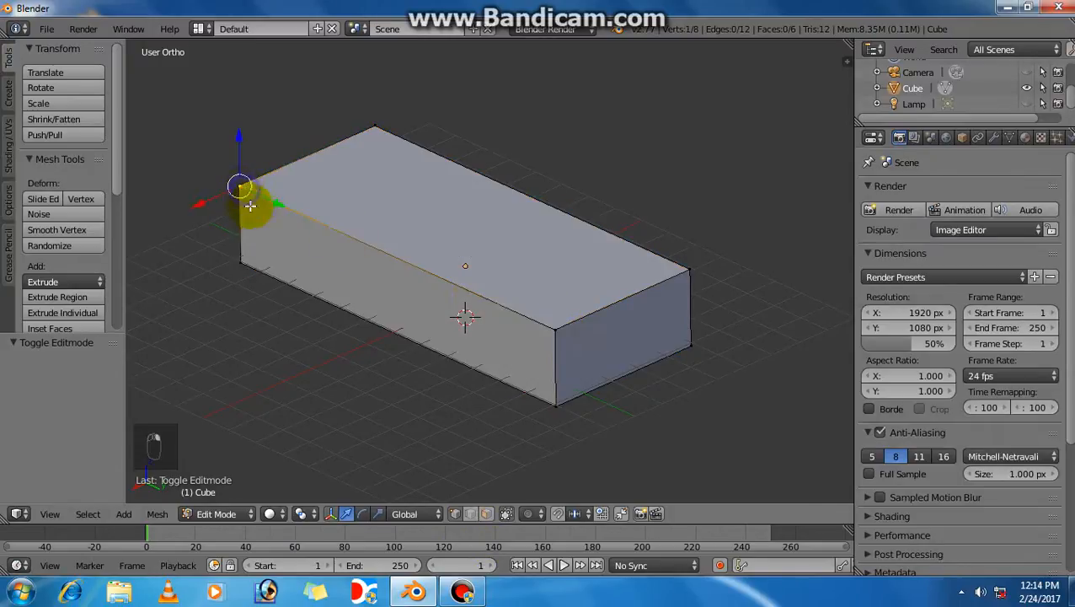
pyautogui.rightClick(689, 271)
pyautogui.rightClick(554, 328)
pyautogui.rightClick(690, 268)
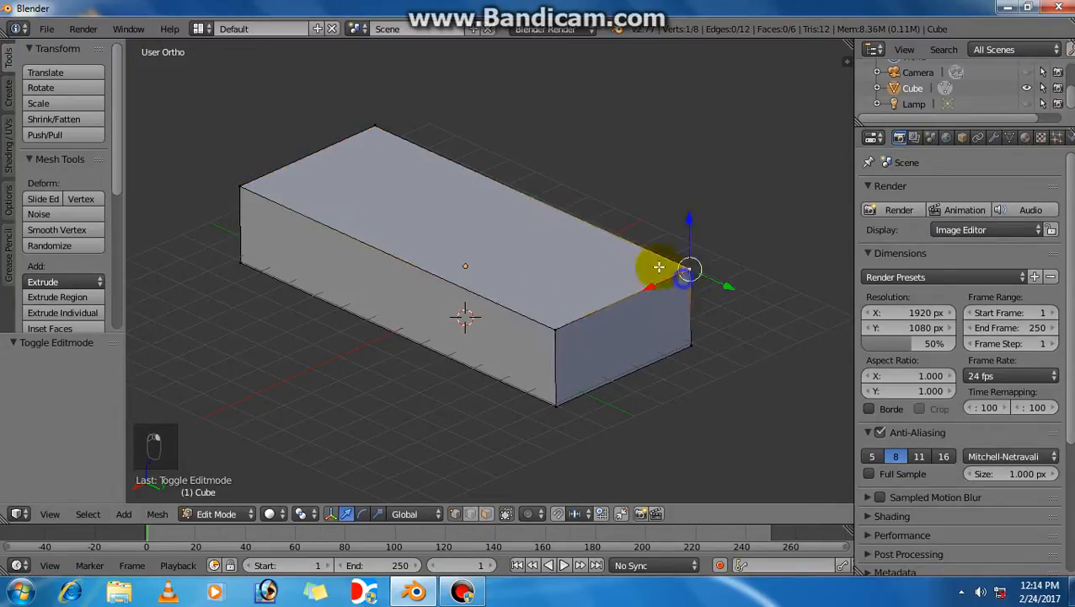
pyautogui.rightClick(375, 127)
pyautogui.rightClick(244, 185)
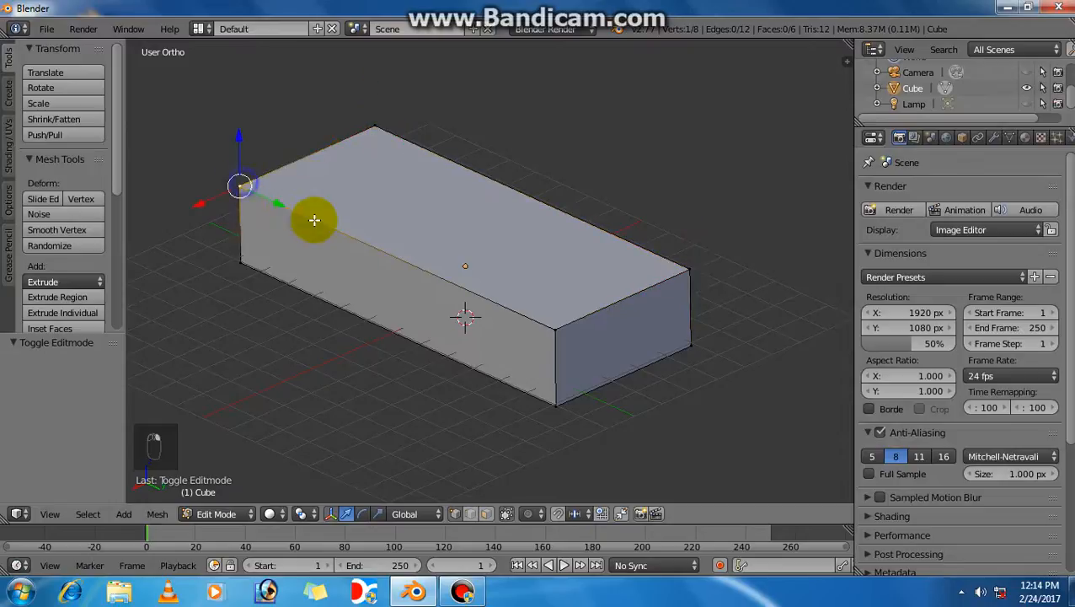
# Set the splash screen's interaction preset to Maya and try orbiting the view with it
pyautogui.rightClick(624, 35)
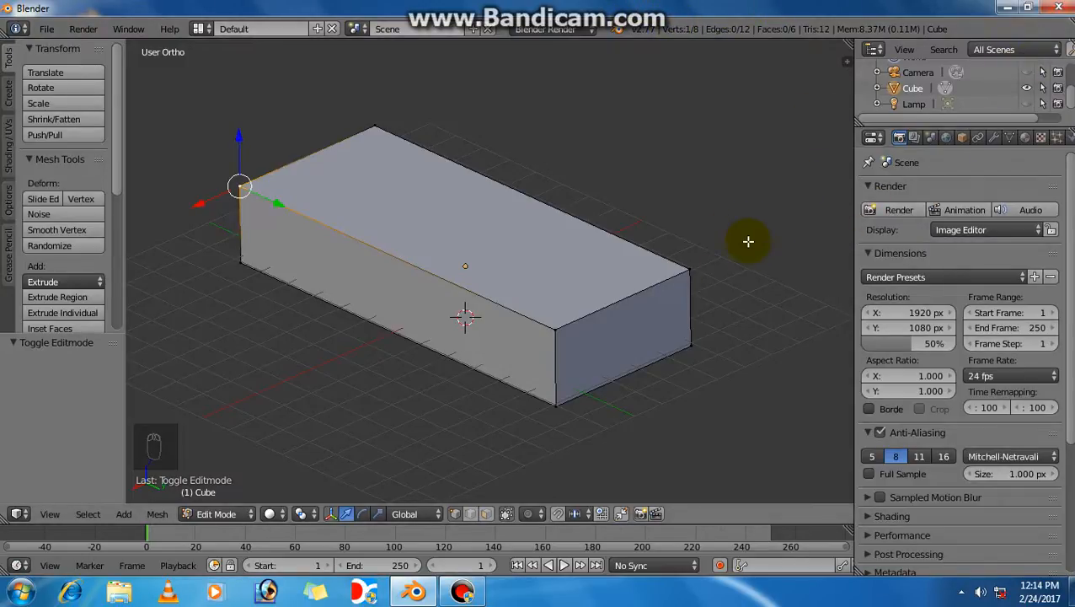
pyautogui.click(618, 31)
pyautogui.click(662, 341)
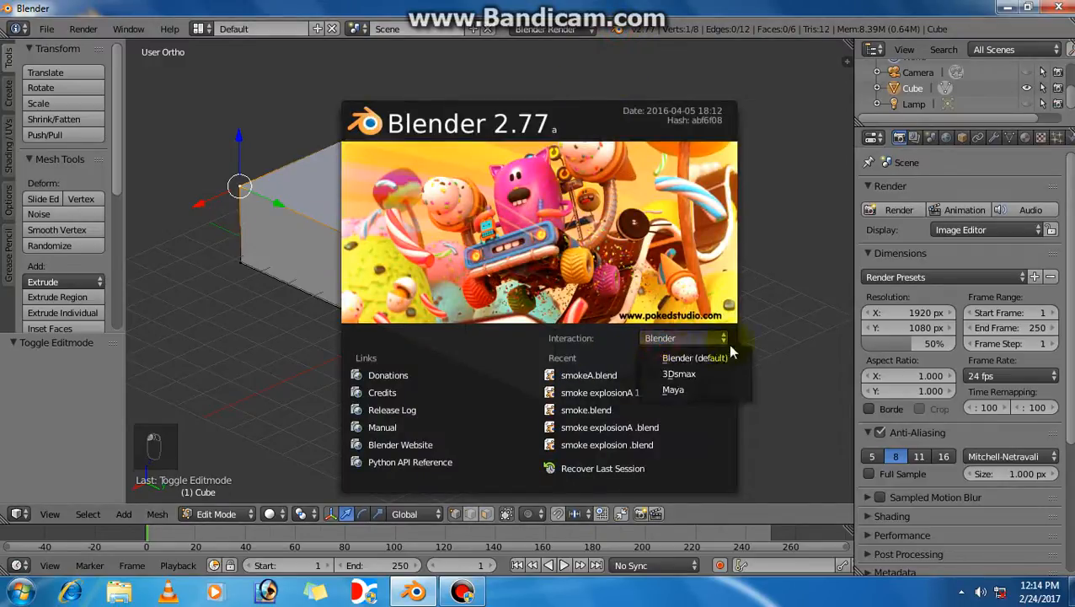
pyautogui.click(684, 390)
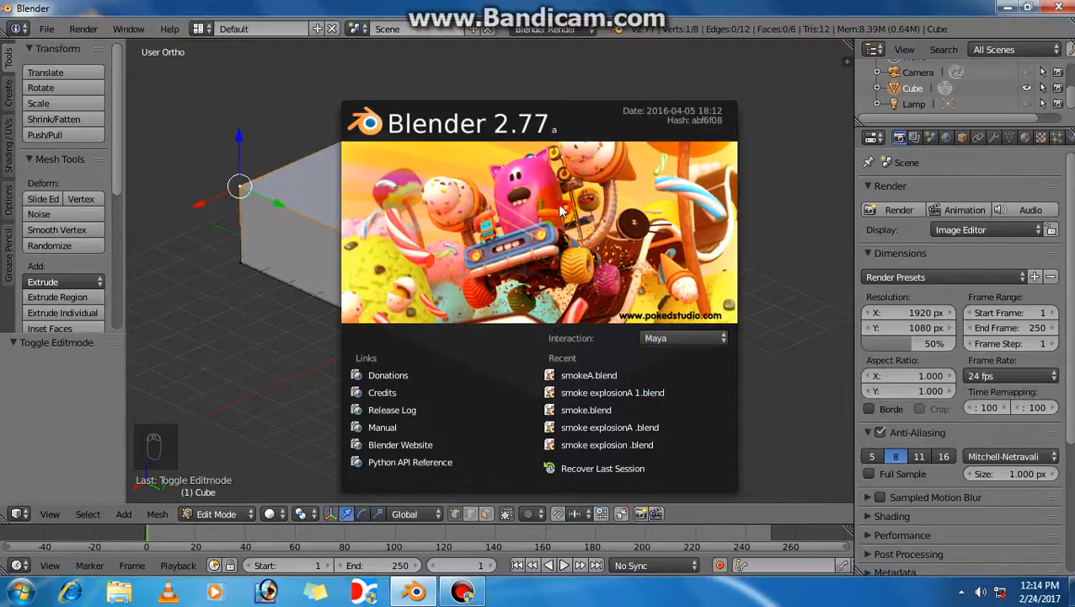
pyautogui.click(462, 328)
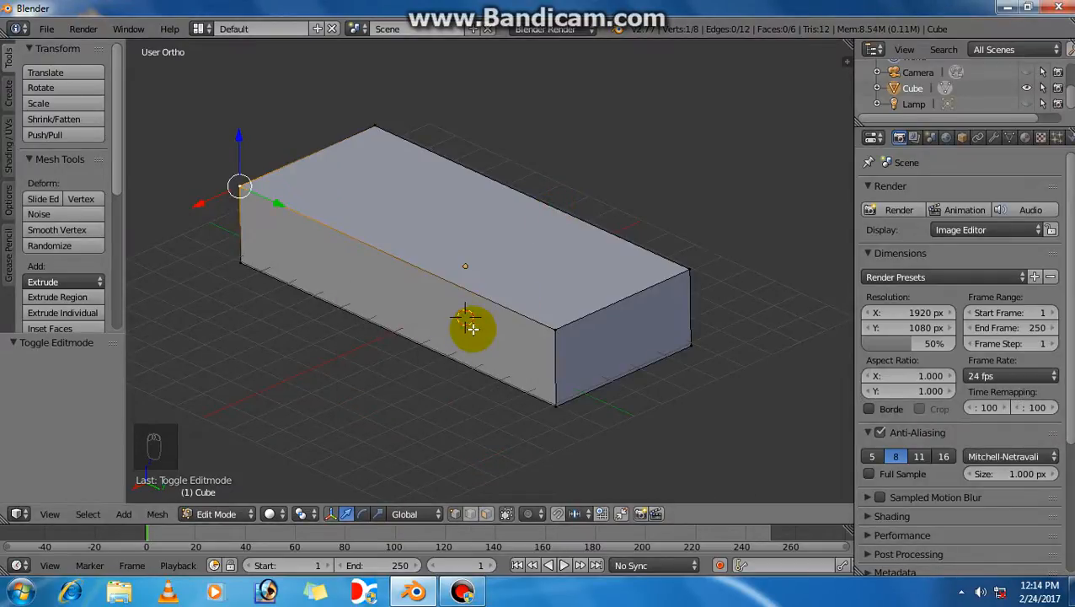
pyautogui.moveTo(379, 334)
pyautogui.keyDown('alt'); pyautogui.mouseDown()
pyautogui.moveTo(516, 348)
pyautogui.moveTo(548, 325)
pyautogui.moveTo(381, 338)
pyautogui.mouseUp(); pyautogui.keyUp('alt')
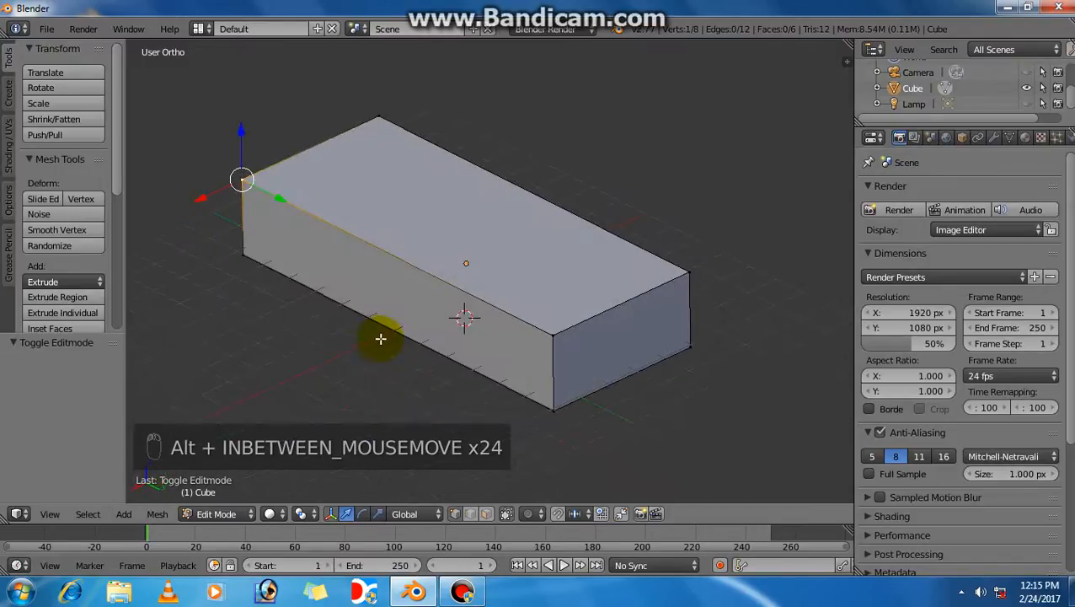
# Restore the interaction preset to Blender (default) and orbit around the block
pyautogui.click(617, 29)
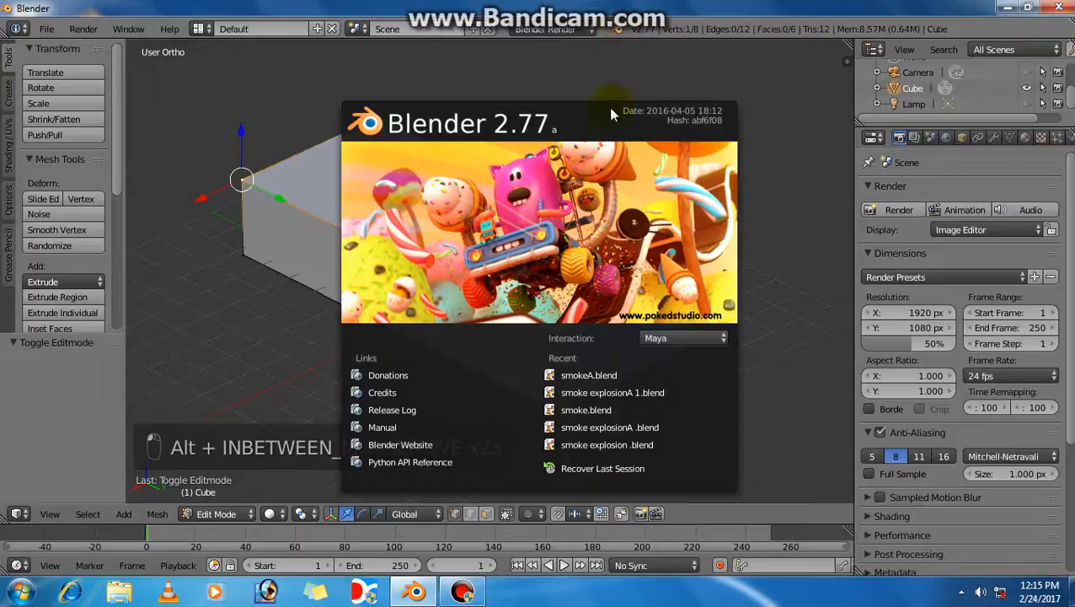
pyautogui.click(655, 339)
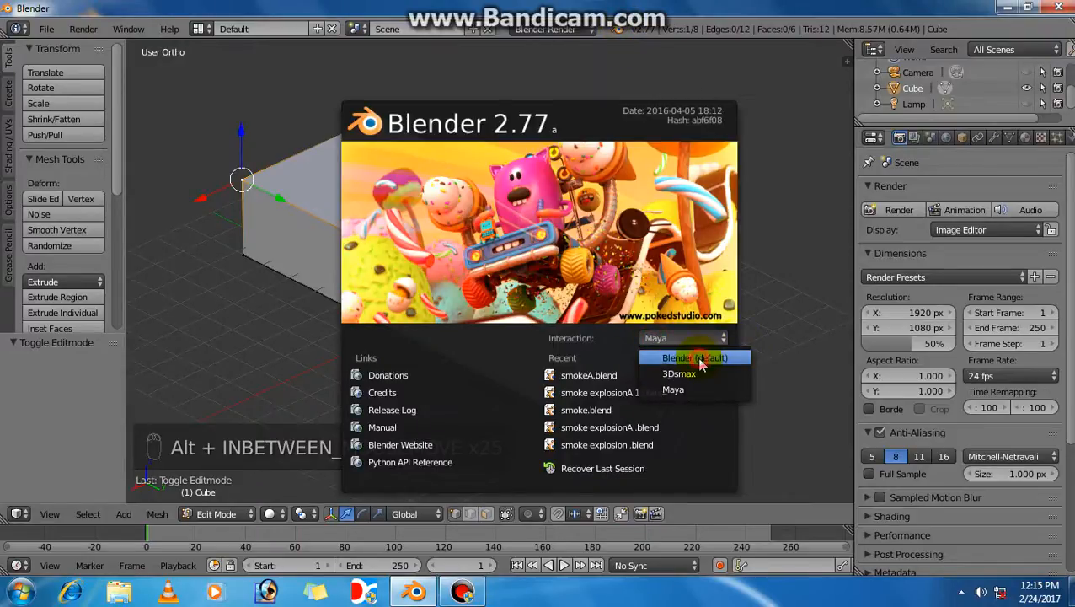
pyautogui.click(695, 357)
pyautogui.click(594, 226)
pyautogui.moveTo(470, 266); pyautogui.dragTo(487, 244, button='middle')
pyautogui.click(620, 31)
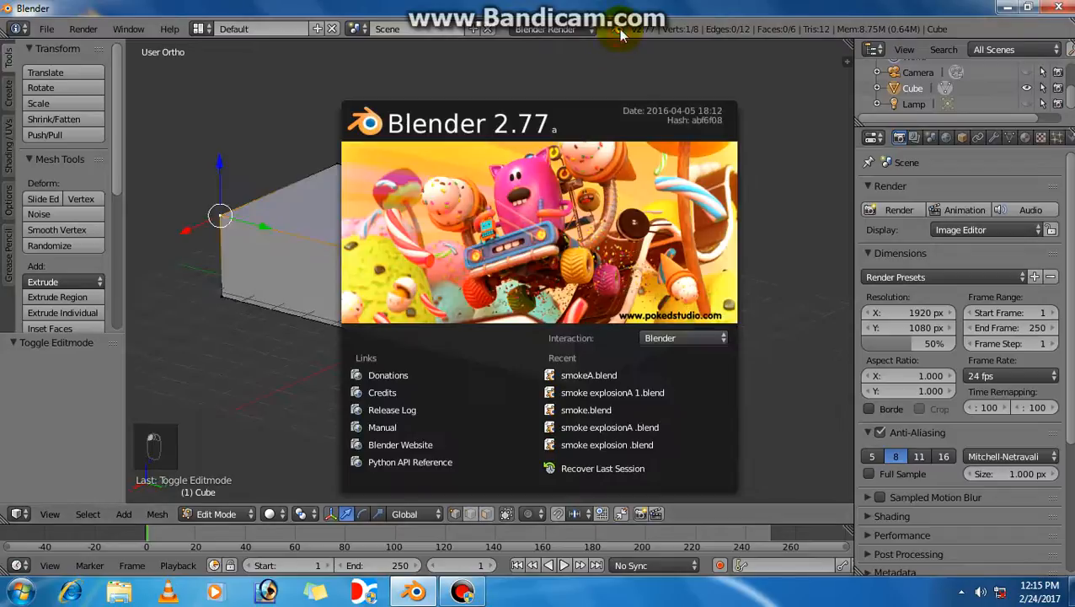
pyautogui.click(664, 347)
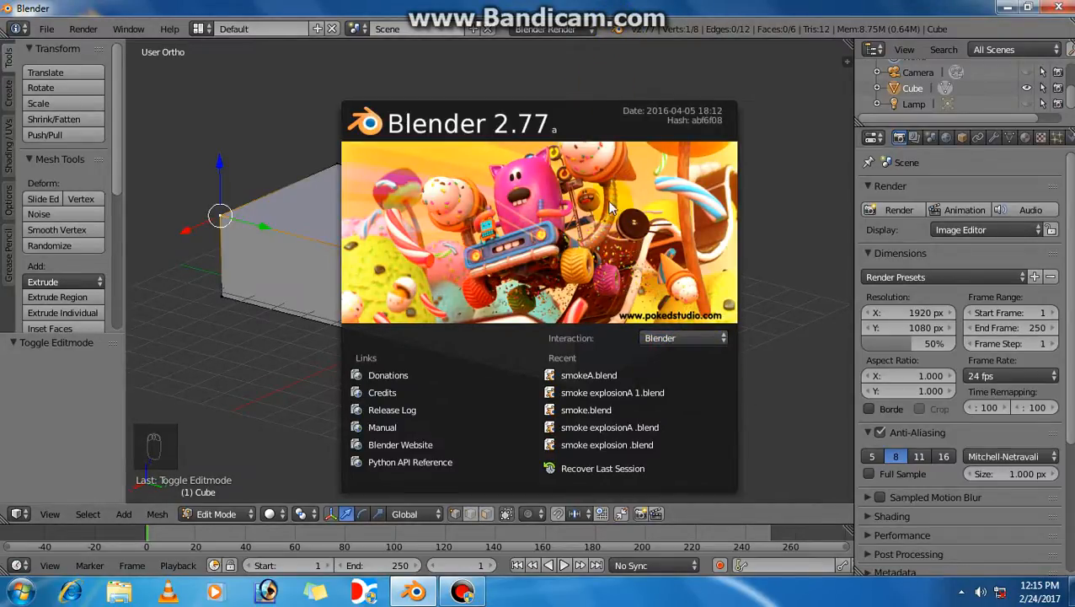
pyautogui.click(506, 285)
pyautogui.scroll(2, 476, 337)
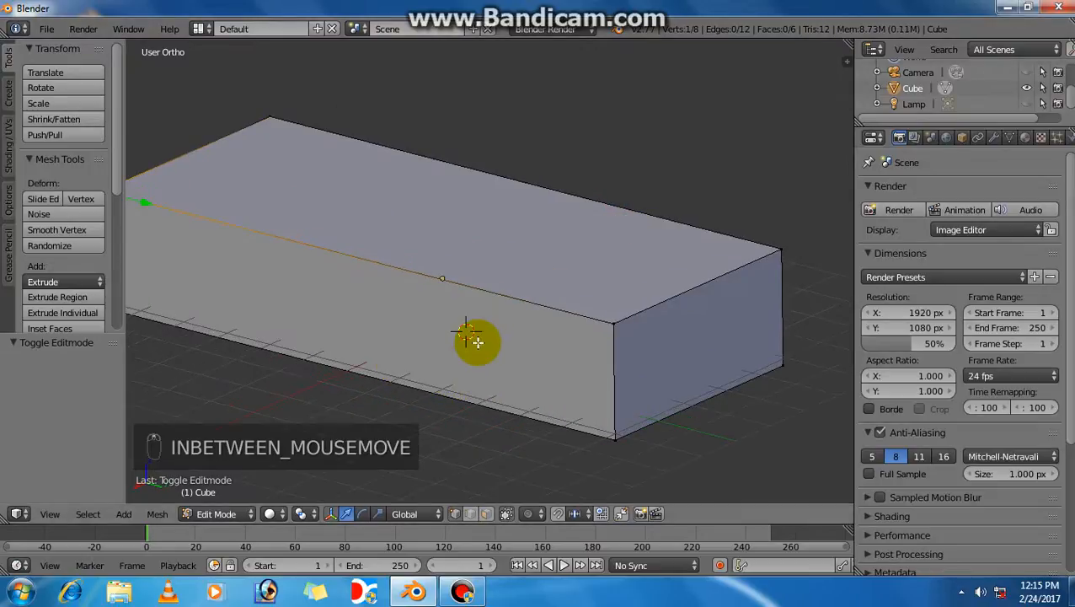
pyautogui.moveTo(484, 316); pyautogui.dragTo(520, 293, button='middle')
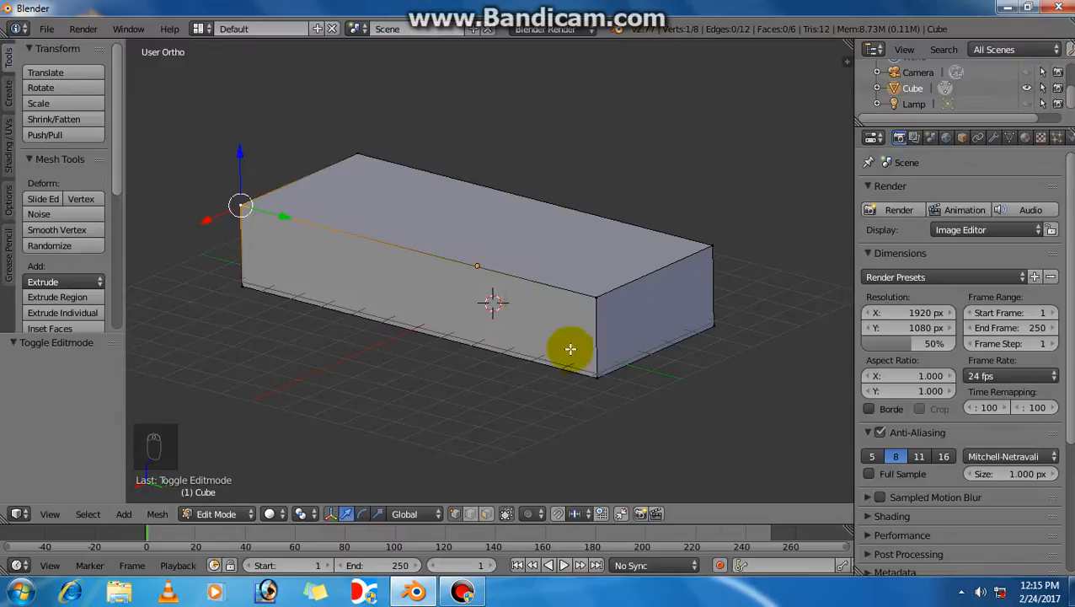
pyautogui.moveTo(561, 343); pyautogui.dragTo(516, 317, button='middle')
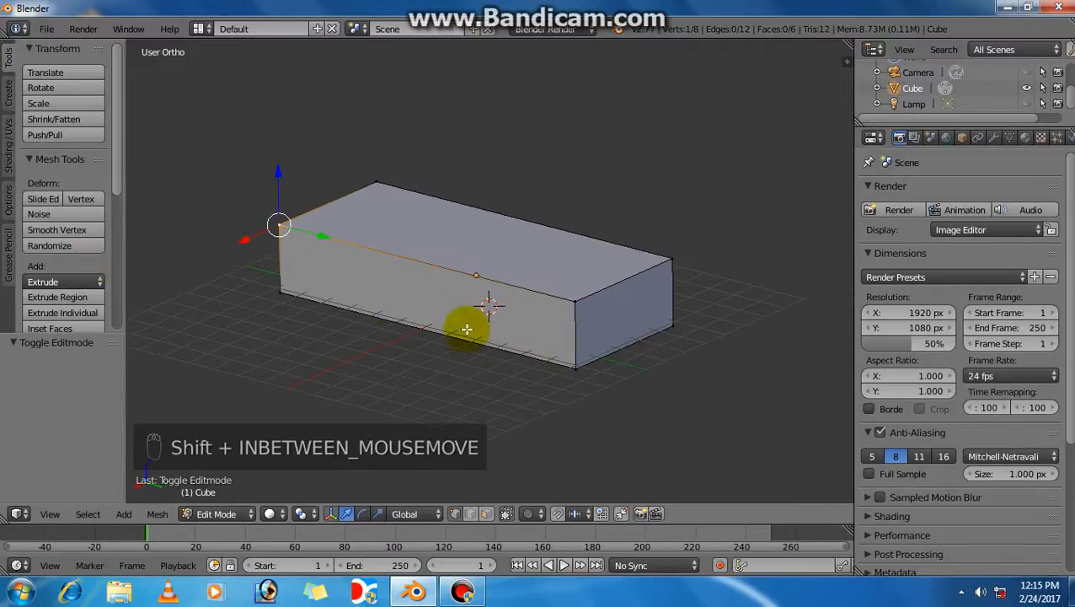
pyautogui.scroll(-2, 109, 181)
pyautogui.scroll(-4, 110, 181)
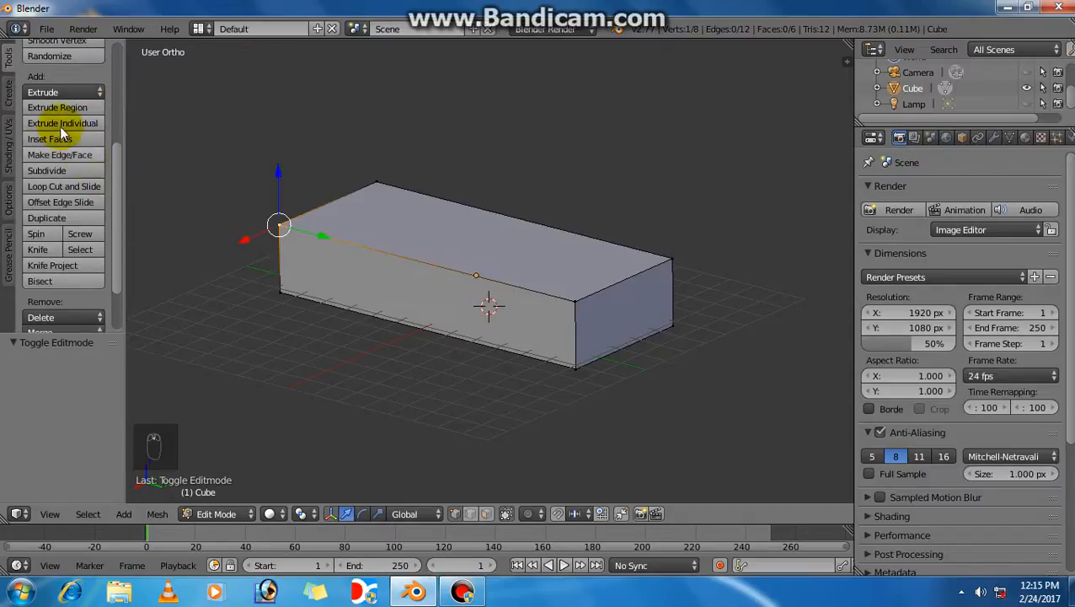
# Switch to face selection, select the block's long front face and try to move it freely
pyautogui.click(487, 514)
pyautogui.click(444, 305)
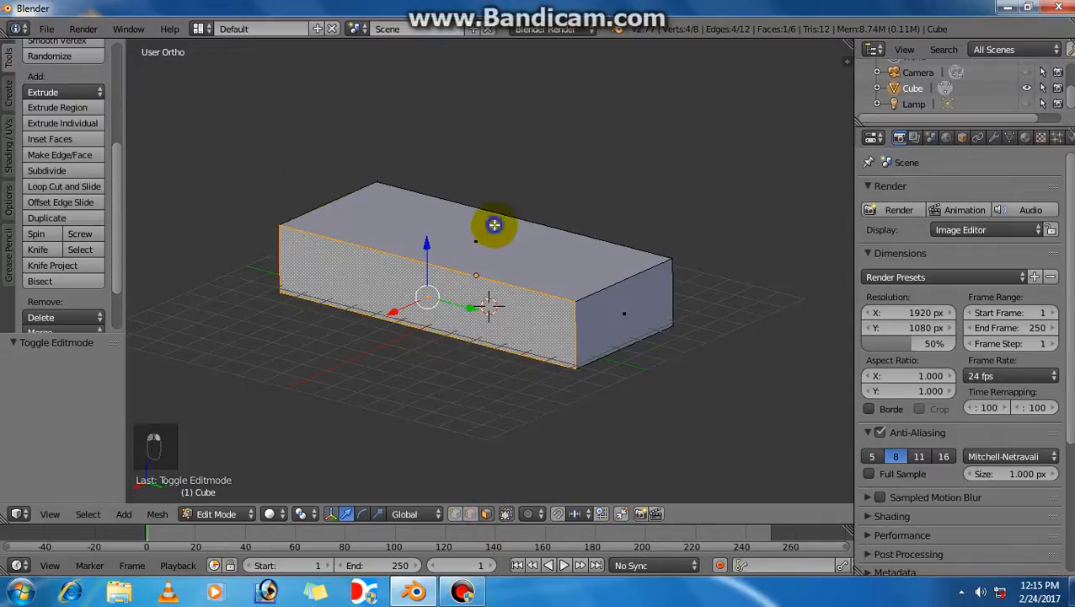
pyautogui.press('g')
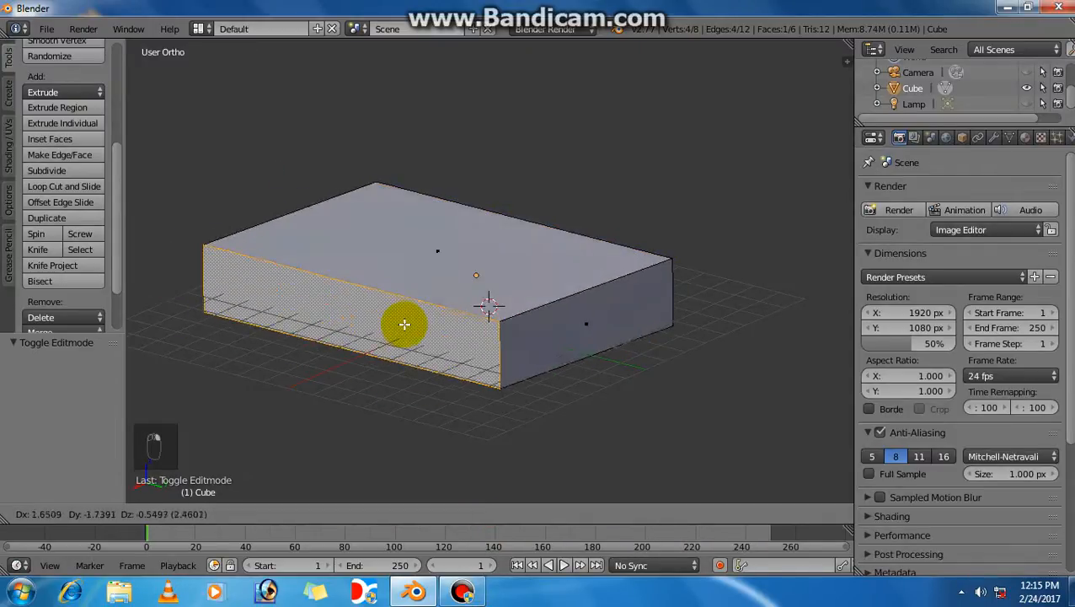
pyautogui.click(424, 355)
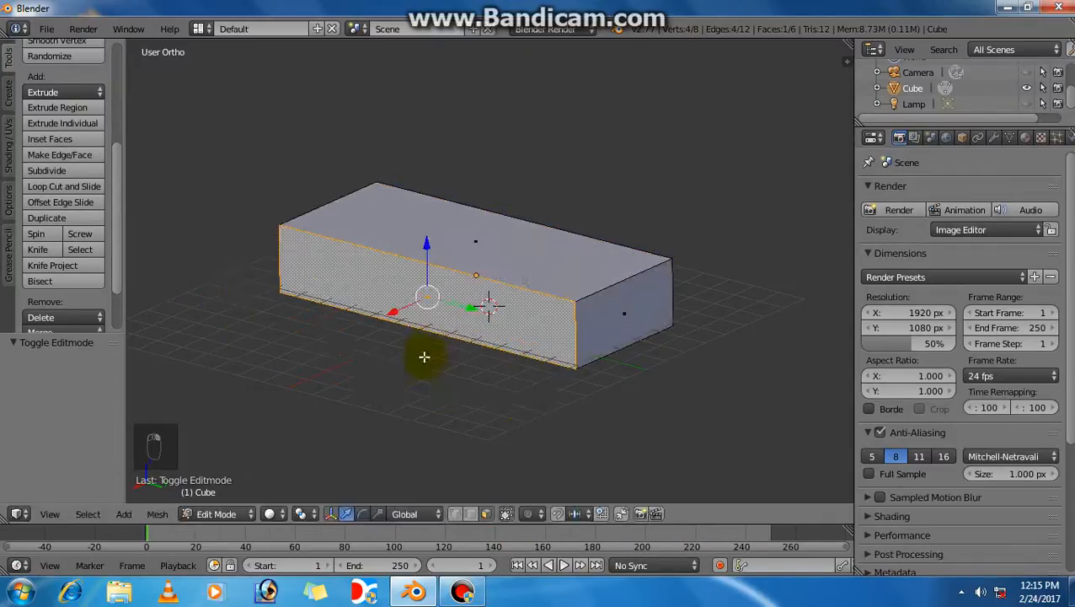
# Switch to edge selection, select the long front top edge and try to move it freely
pyautogui.click(471, 513)
pyautogui.click(487, 281)
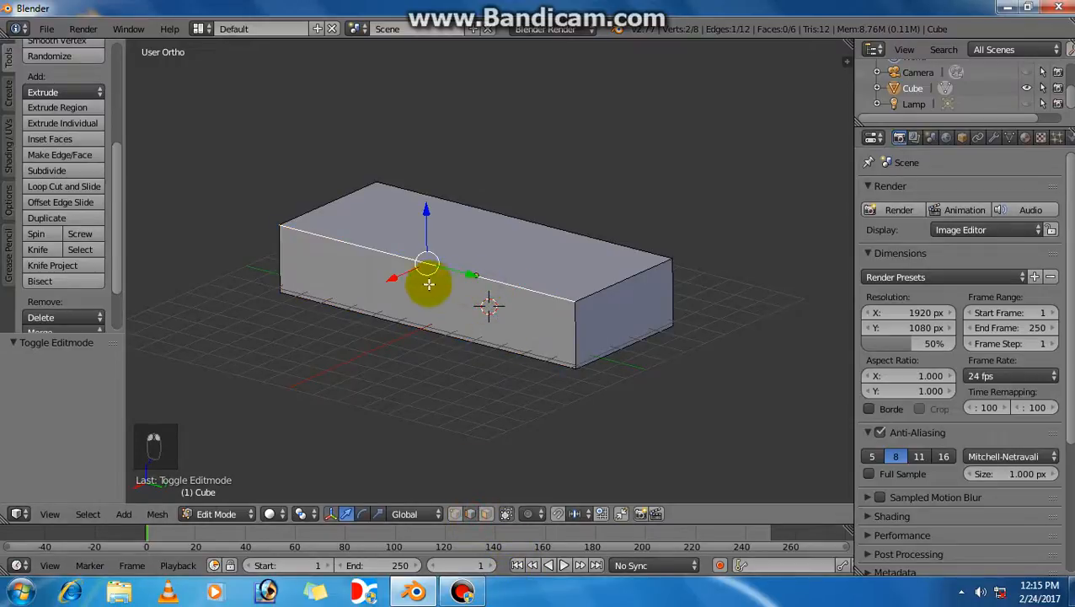
pyautogui.press('g')
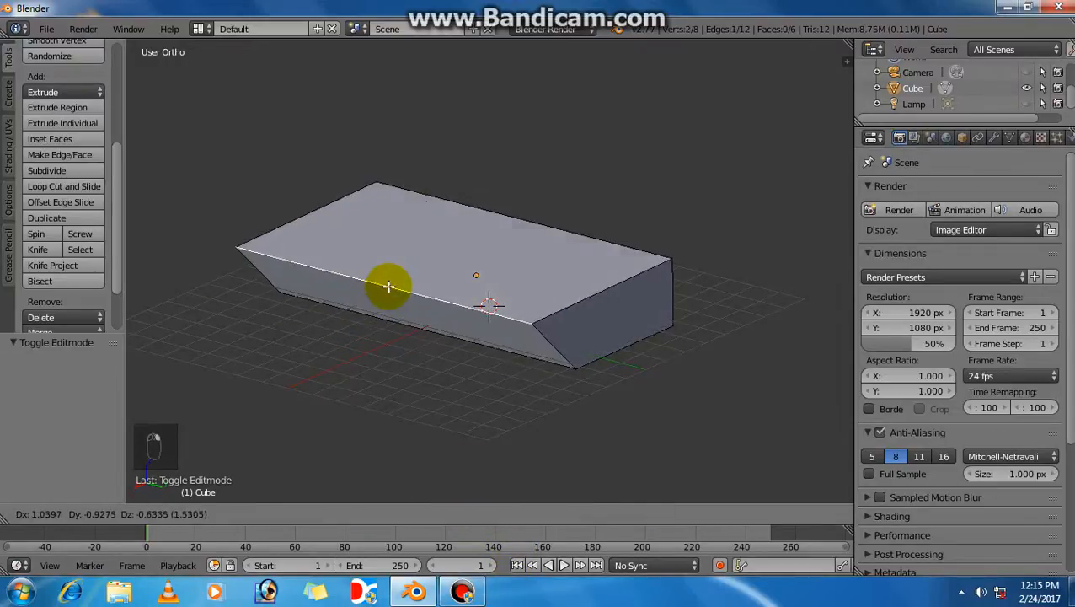
pyautogui.press('Escape')
pyautogui.press('Escape')
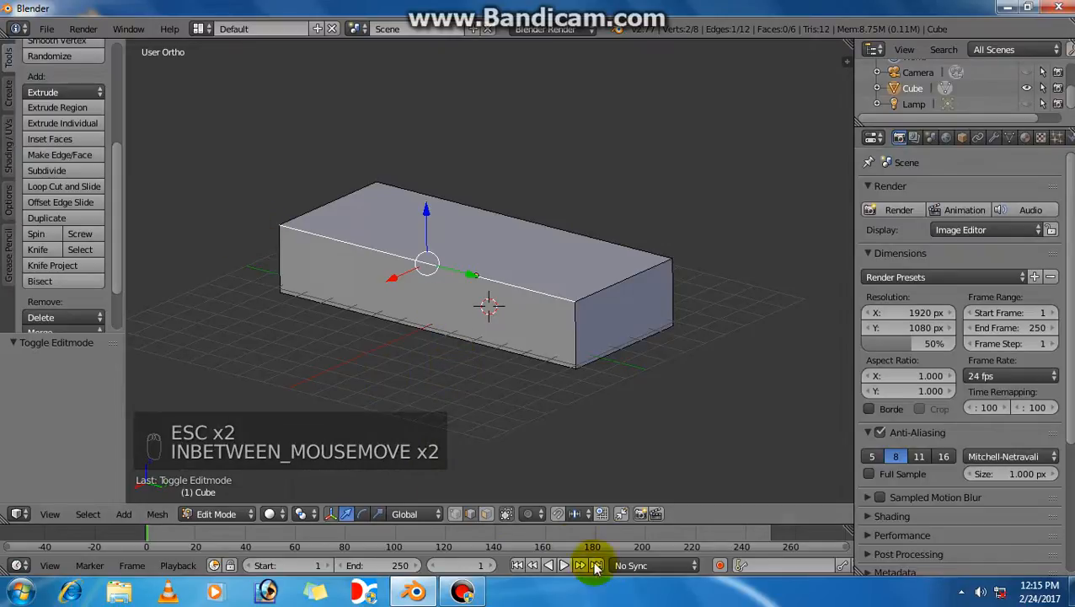
# Select the block's long front face in face selection mode and extrude it outward by about 3.53 units
pyautogui.click(486, 513)
pyautogui.click(515, 328)
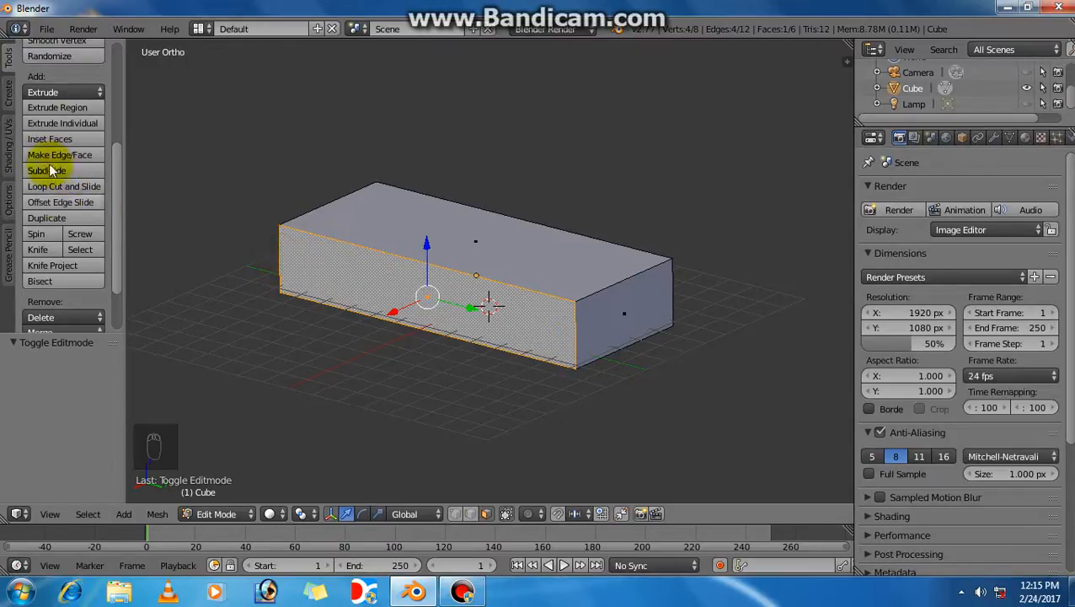
pyautogui.click(62, 123)
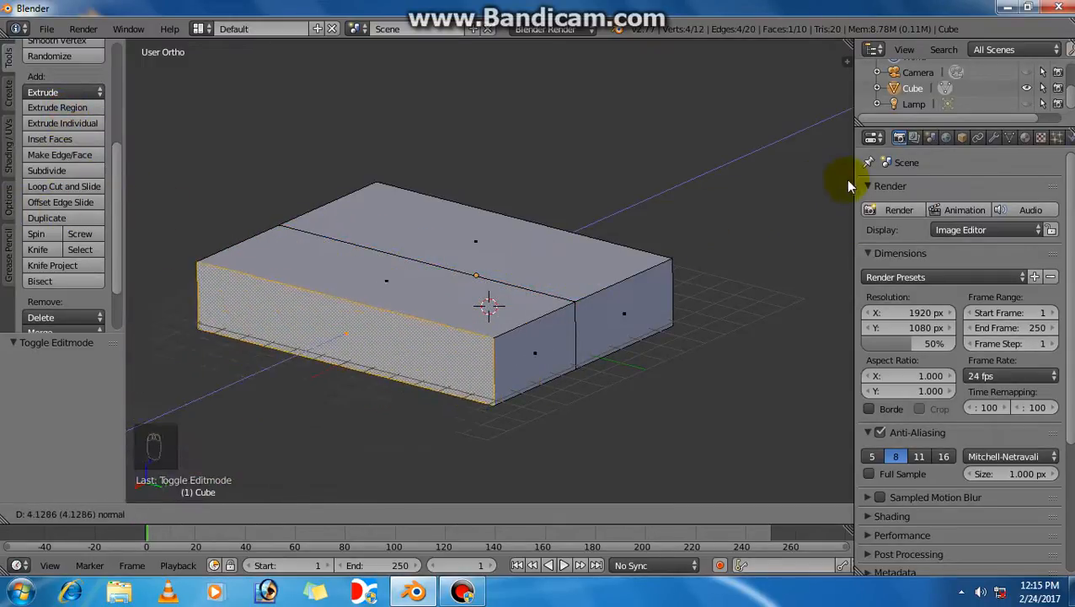
pyautogui.click(4, 198)
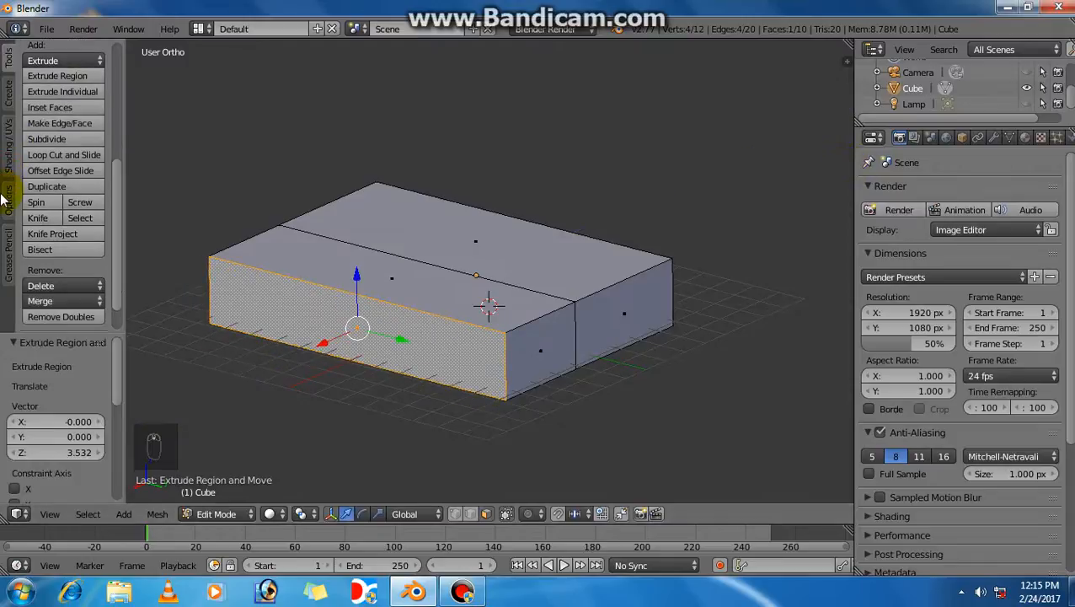
# Place the 3D cursor in the empty space in front of the extruded block
pyautogui.scroll(-2, 467, 311)
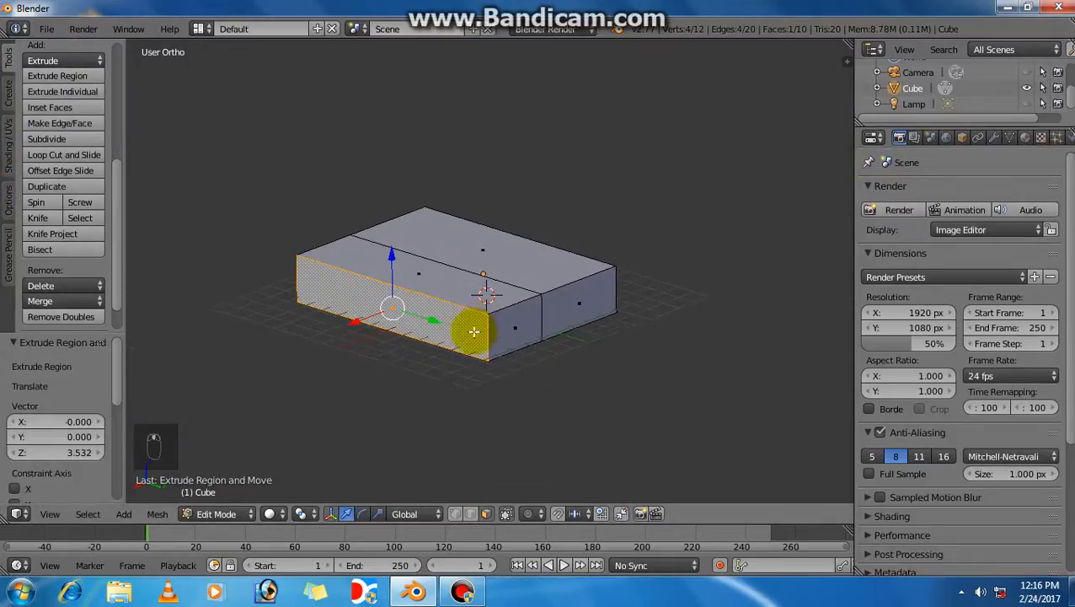
pyautogui.keyDown('shift'); pyautogui.moveTo(437, 325); pyautogui.dragTo(522, 308, button='middle'); pyautogui.keyUp('shift')
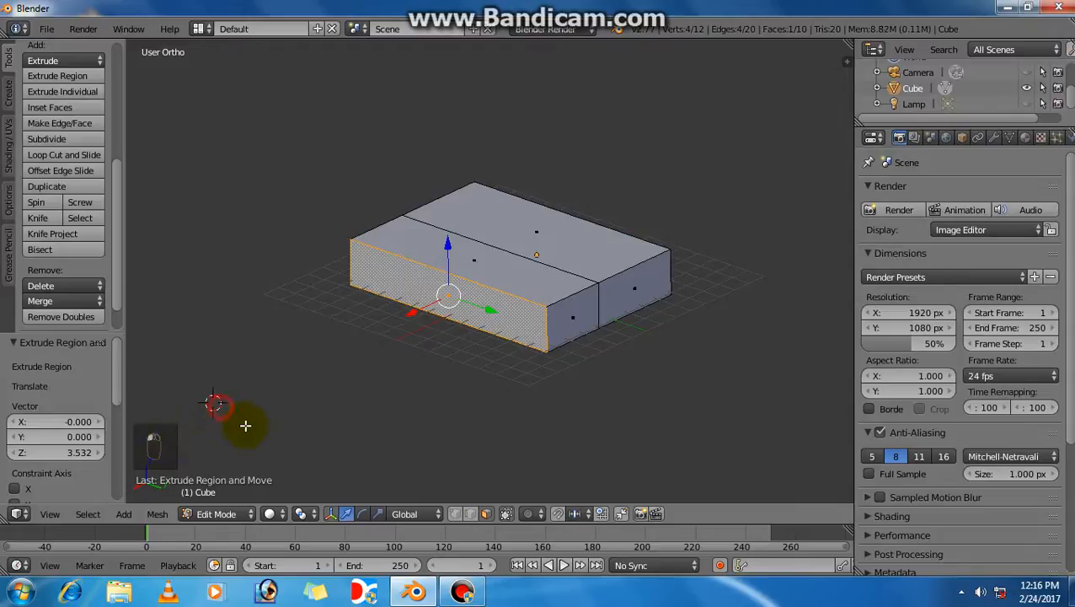
pyautogui.moveTo(245, 425); pyautogui.dragTo(249, 426)
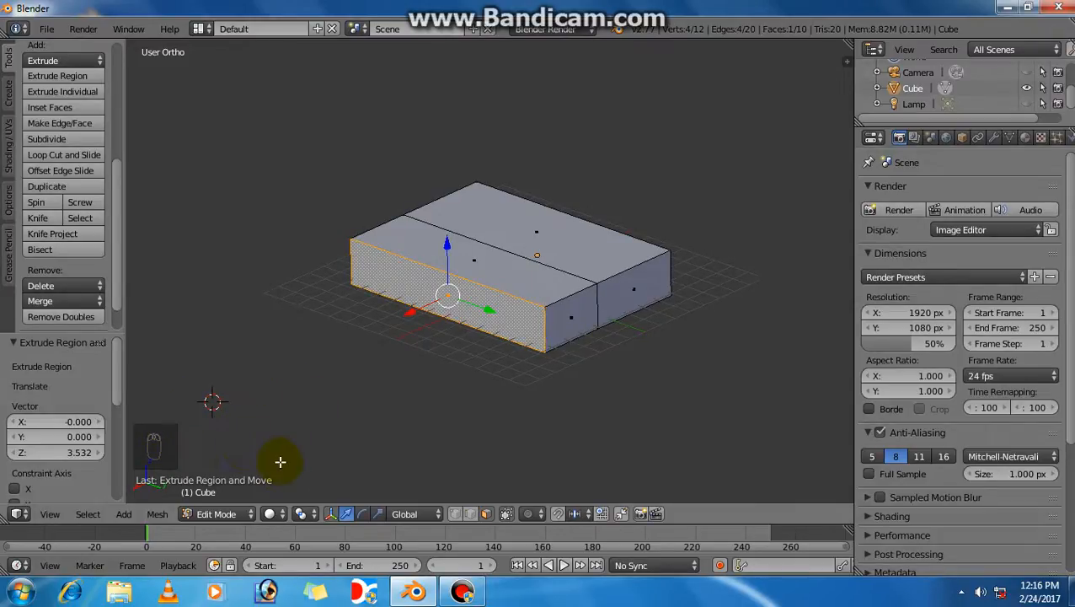
pyautogui.scroll(1, 440, 422)
pyautogui.scroll(-1, 440, 421)
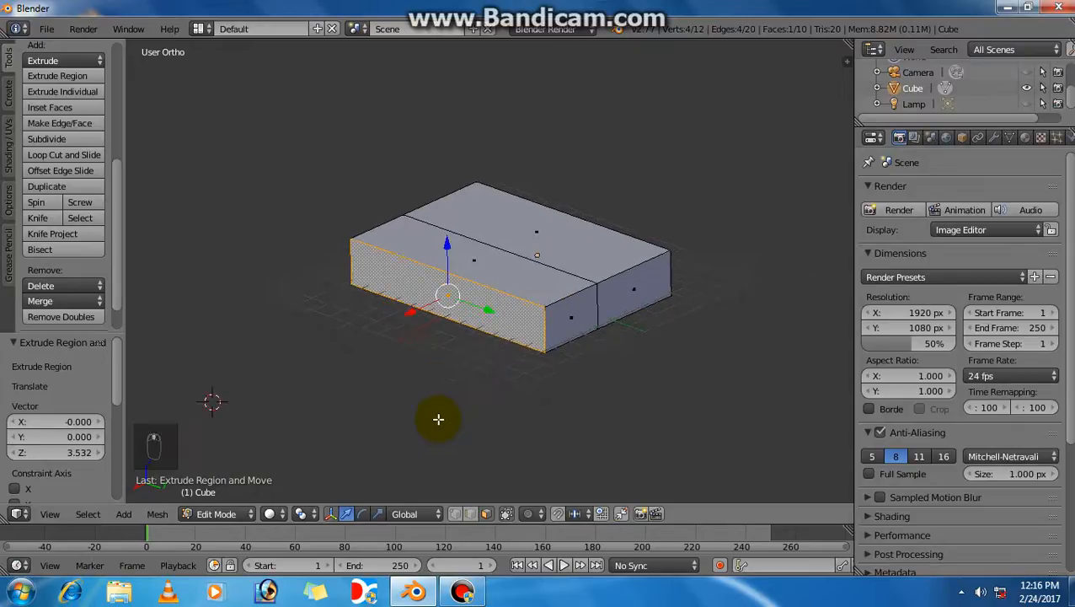
pyautogui.scroll(1, 439, 421)
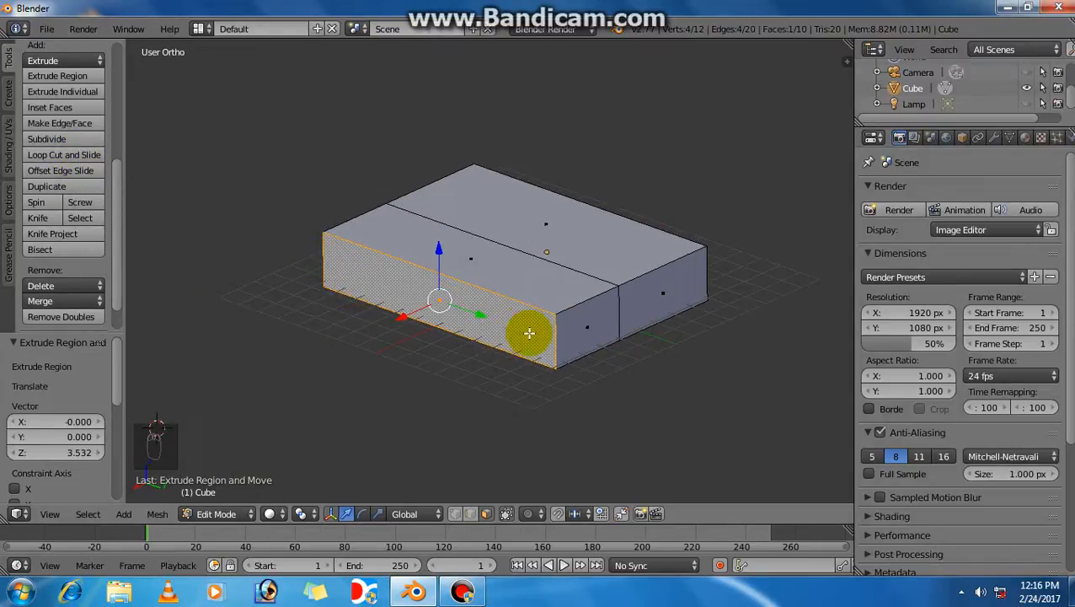
pyautogui.moveTo(591, 384); pyautogui.dragTo(588, 375, button='middle')
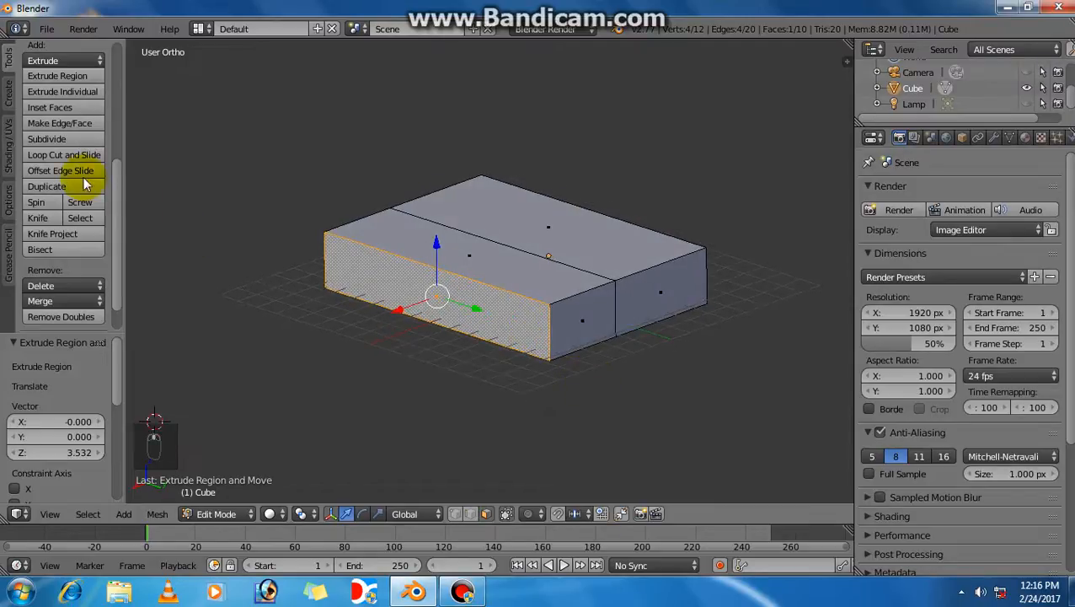
# Add three evenly spaced horizontal loop cuts around the block's sides
pyautogui.click(54, 156)
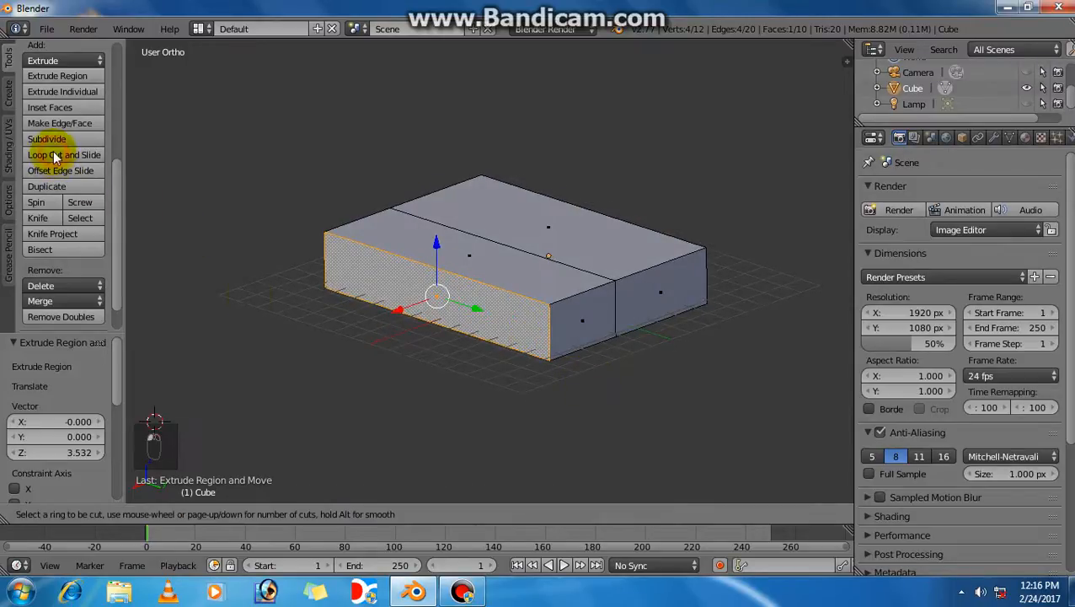
pyautogui.scroll(2, 547, 341)
pyautogui.click(548, 341)
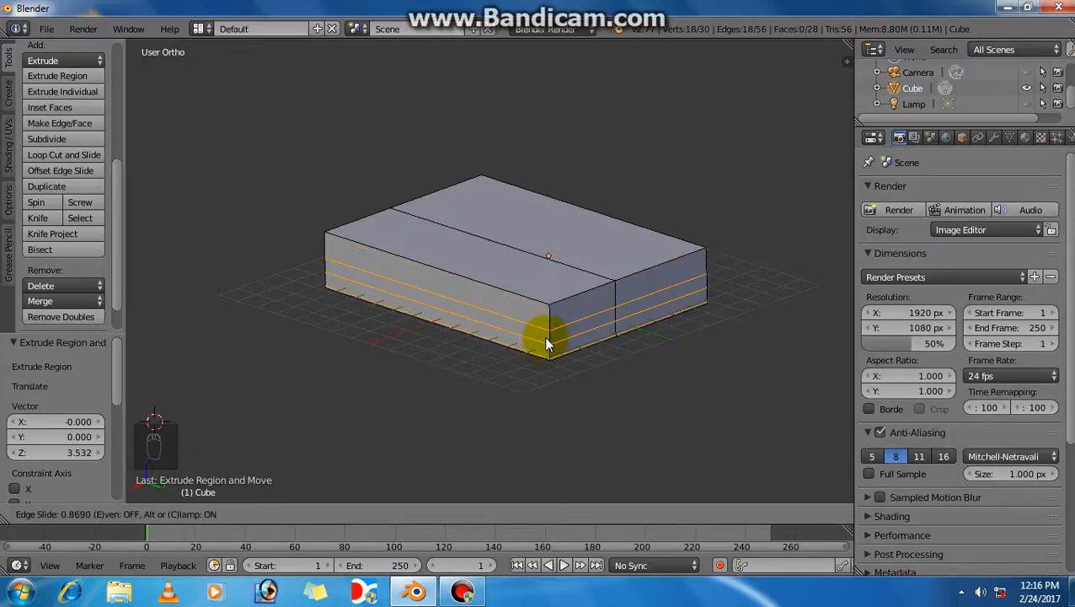
pyautogui.click(543, 324)
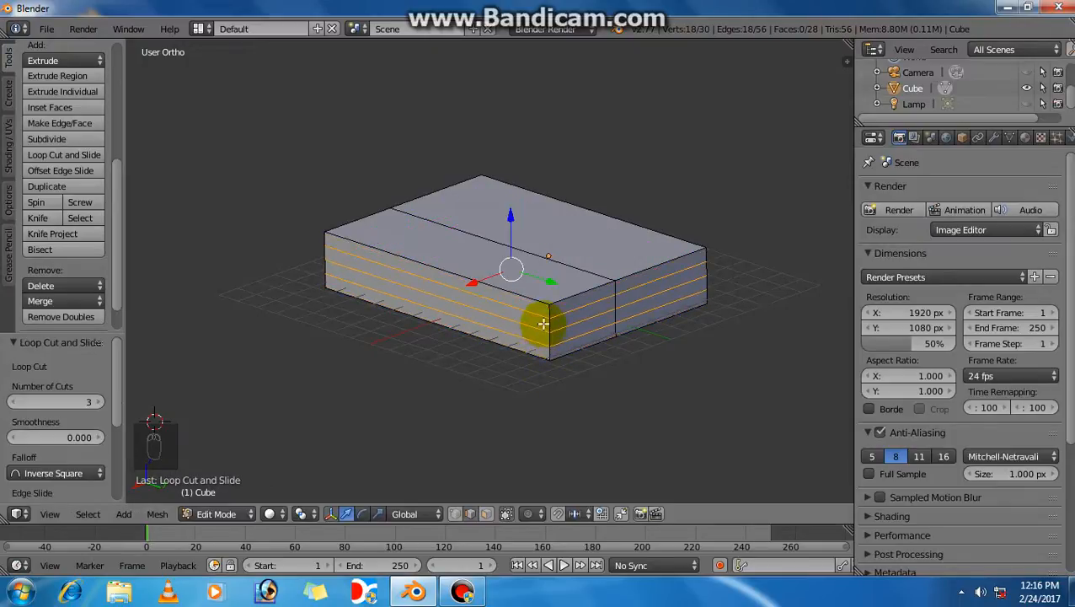
# Try a second Loop Cut and Slide running crosswise over the block, varying the number of cuts
pyautogui.click(67, 155)
pyautogui.scroll(13, 432, 287)
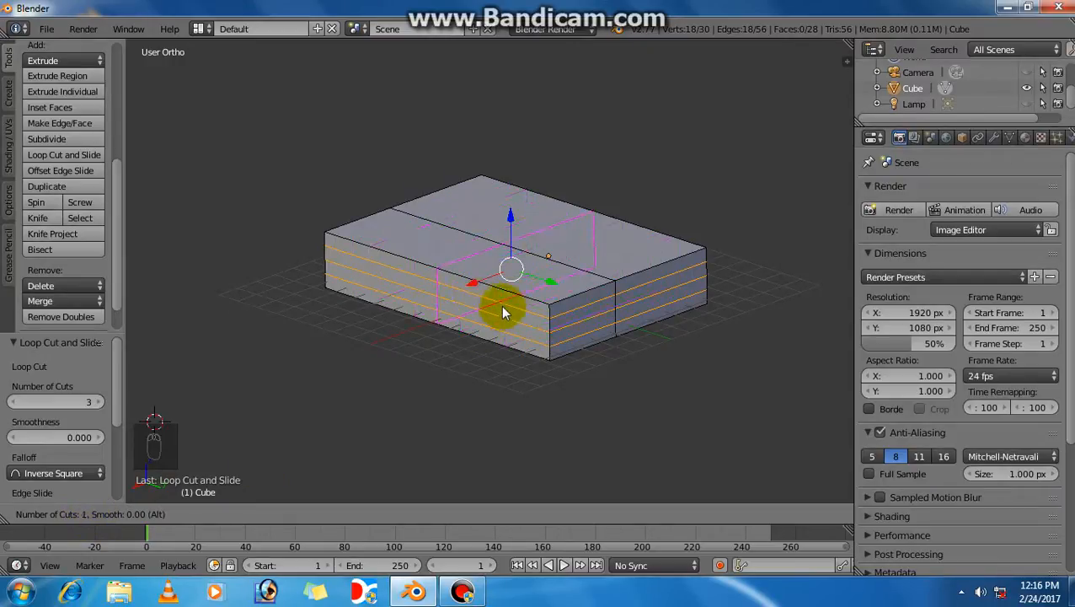
pyautogui.press('Escape')
pyautogui.press('Escape')
pyautogui.press('Escape')
# Switch to face selection and select the lowest strip on the block's long front side
pyautogui.click(488, 514)
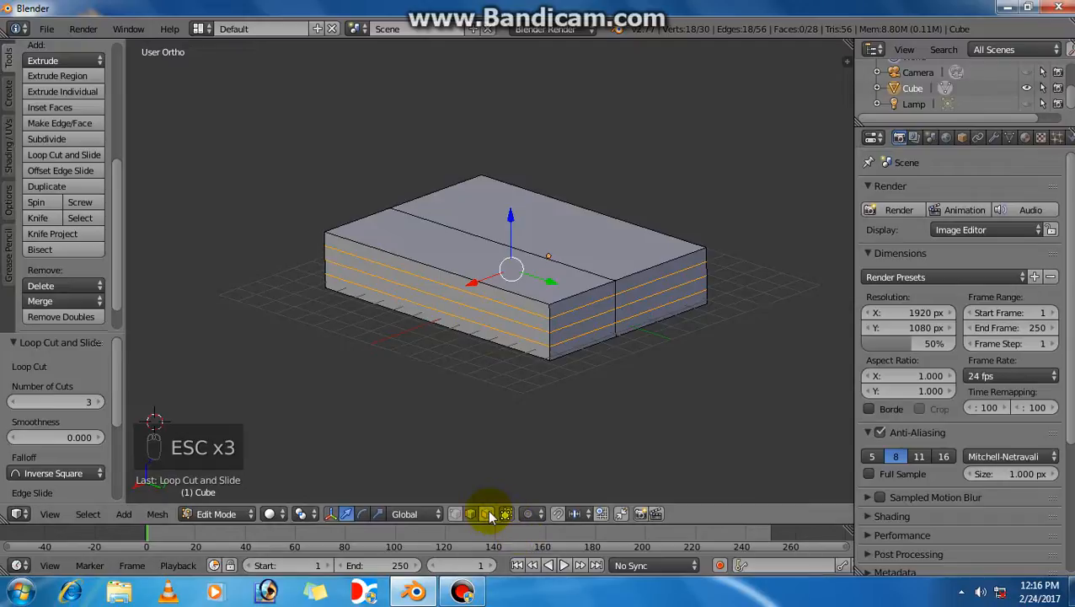
pyautogui.scroll(2, 532, 312)
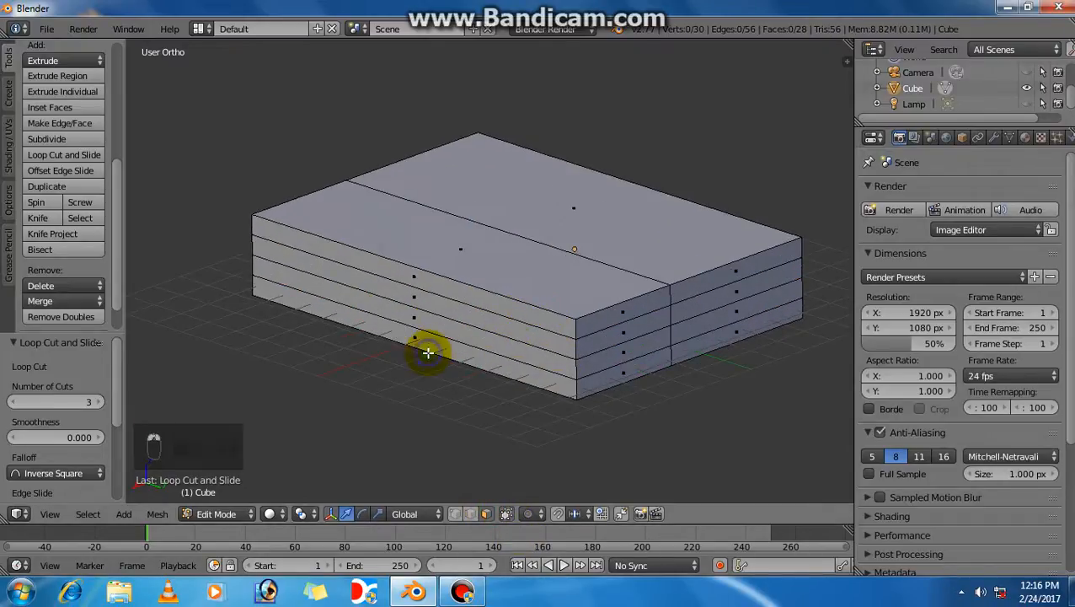
pyautogui.rightClick(426, 347)
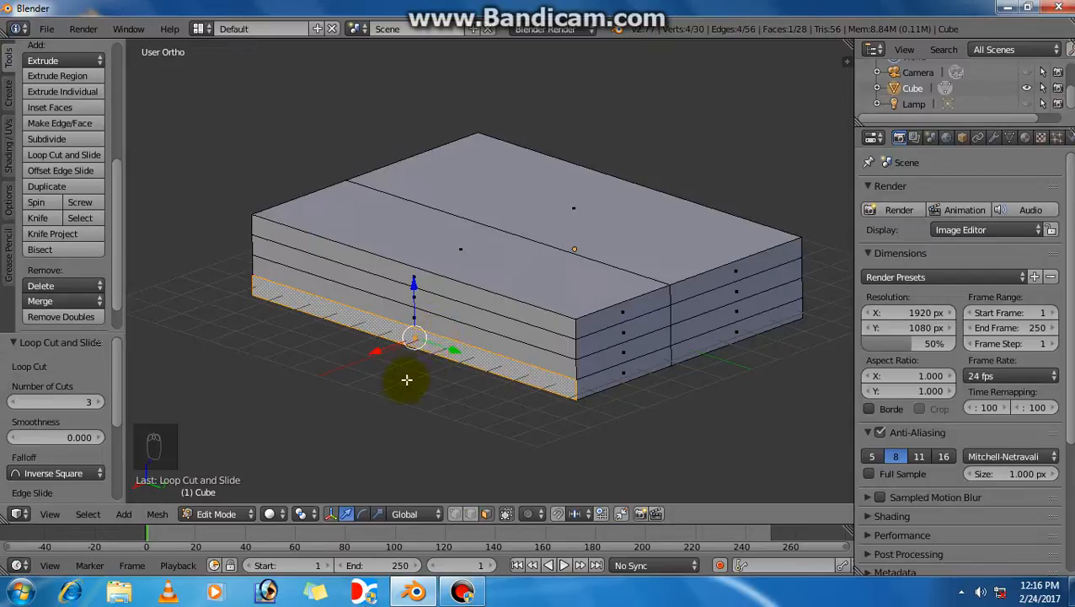
# Clear the selection and select only the three lowest strips on the block's long front side
pyautogui.rightClick(492, 237)
pyautogui.press('a')
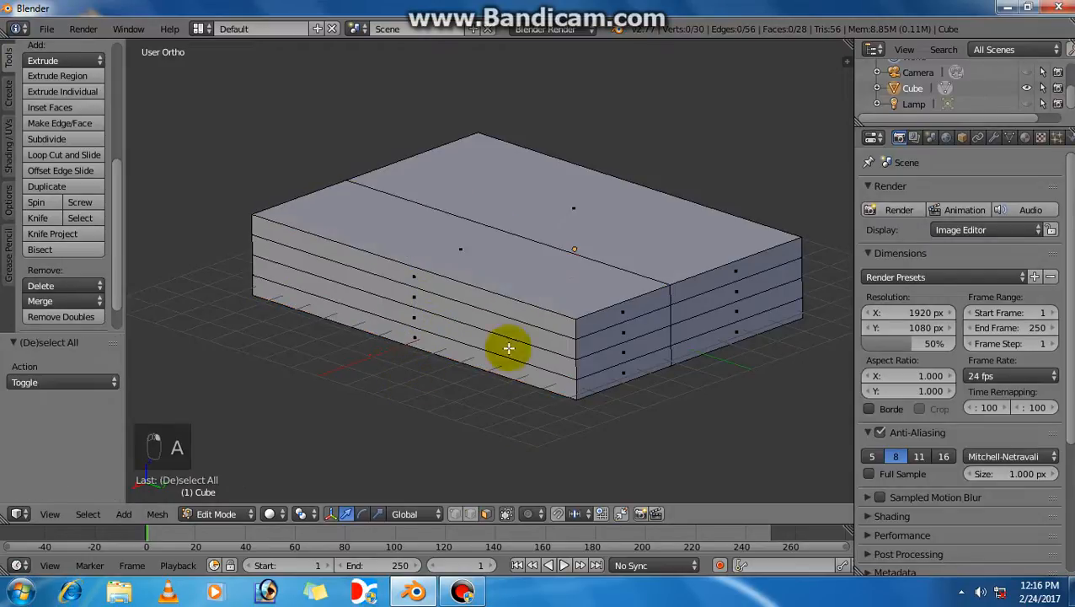
pyautogui.keyDown('shift'); pyautogui.rightClick(418, 344); pyautogui.keyUp('shift')
pyautogui.keyDown('shift'); pyautogui.rightClick(424, 313); pyautogui.keyUp('shift')
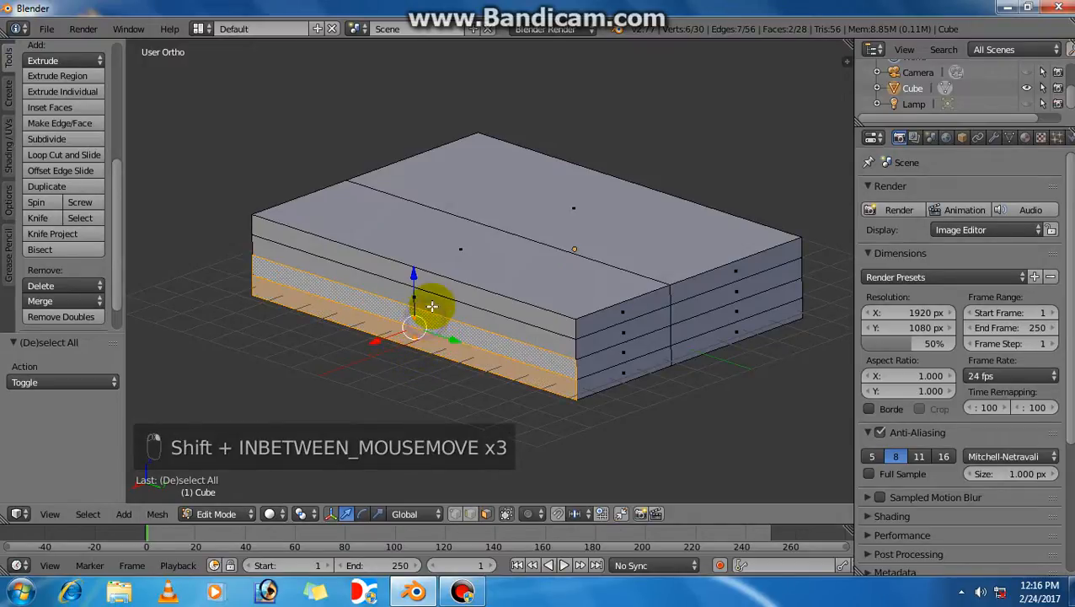
pyautogui.keyDown('shift'); pyautogui.rightClick(432, 302); pyautogui.keyUp('shift')
pyautogui.keyDown('shift'); pyautogui.rightClick(439, 294); pyautogui.keyUp('shift')
pyautogui.scroll(-3, 440, 291)
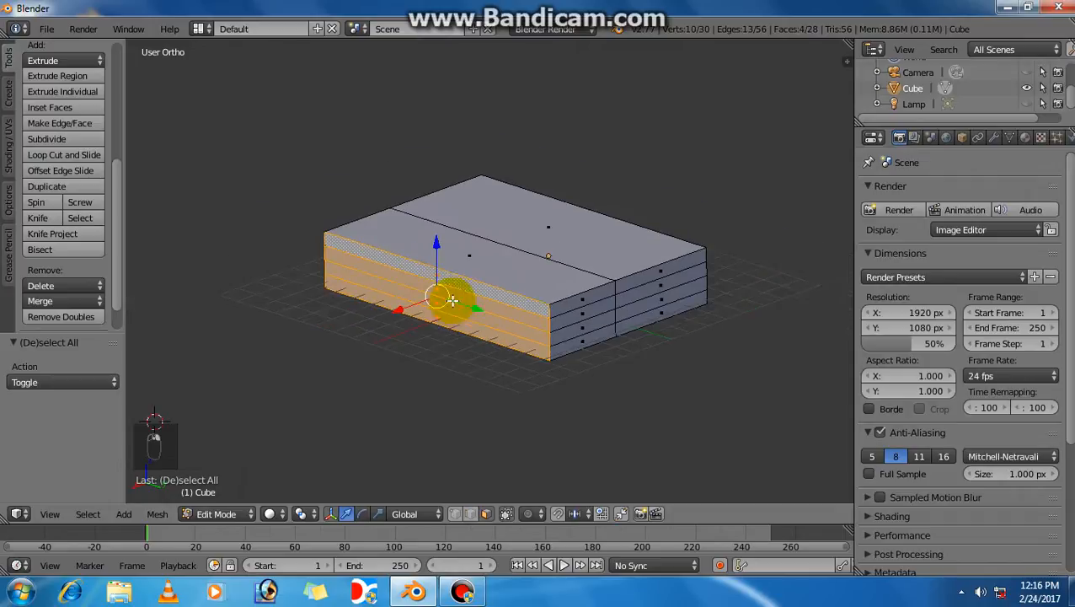
pyautogui.keyDown('shift'); pyautogui.rightClick(450, 247); pyautogui.keyUp('shift')
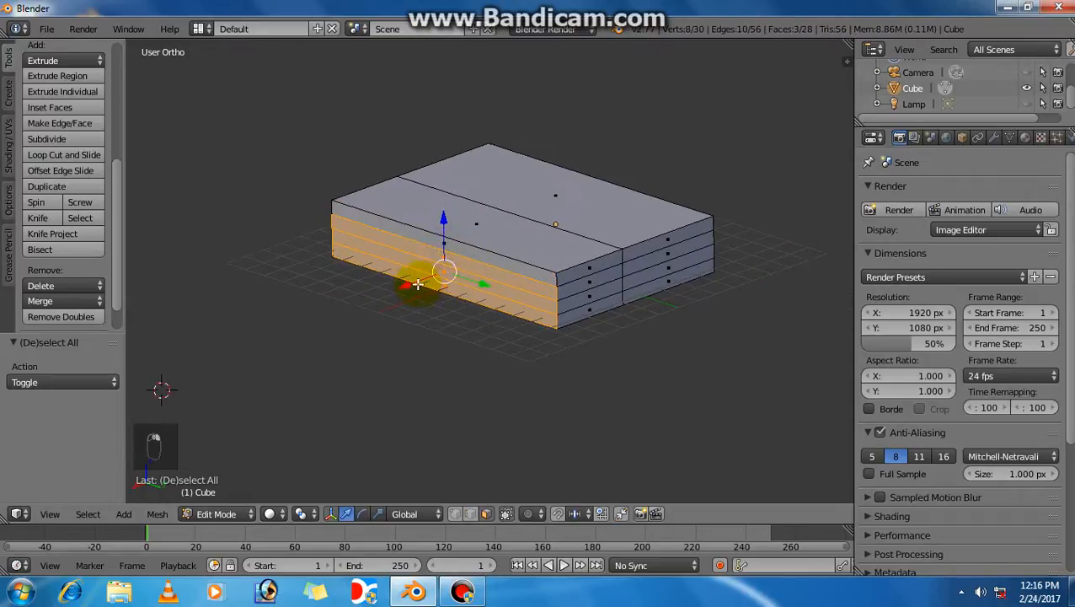
# Try moving the three selected strips outward along the X axis by about 3.56 units
pyautogui.press('g')
pyautogui.press('x')
pyautogui.click(456, 293)
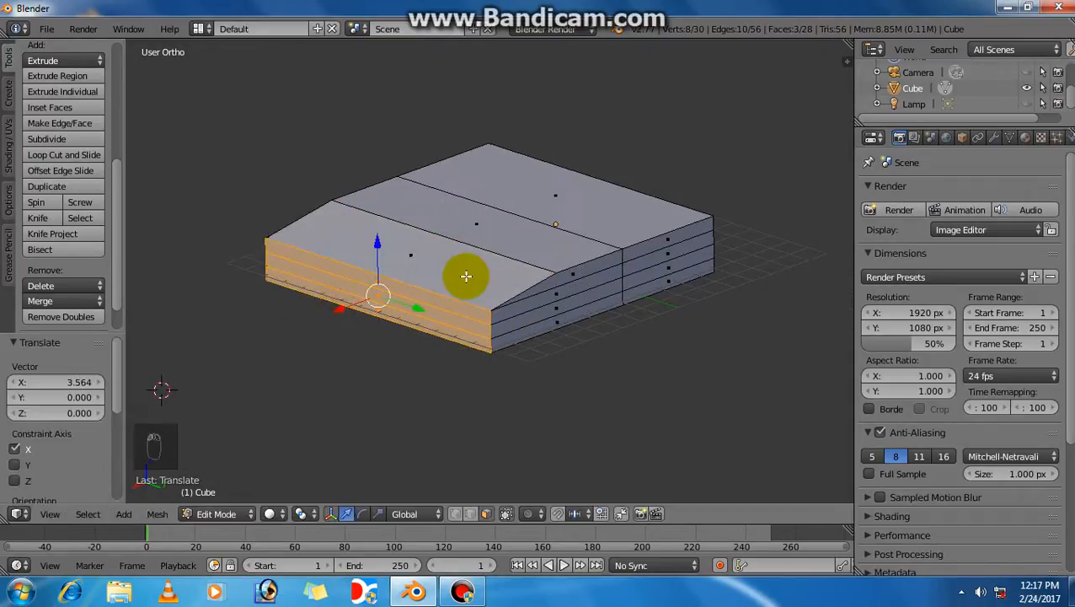
pyautogui.hotkey('ctrl', 'z')
# Extrude the three lowest front strips outward by about 1.79 units to form the first stair tread
pyautogui.scroll(1, 486, 317)
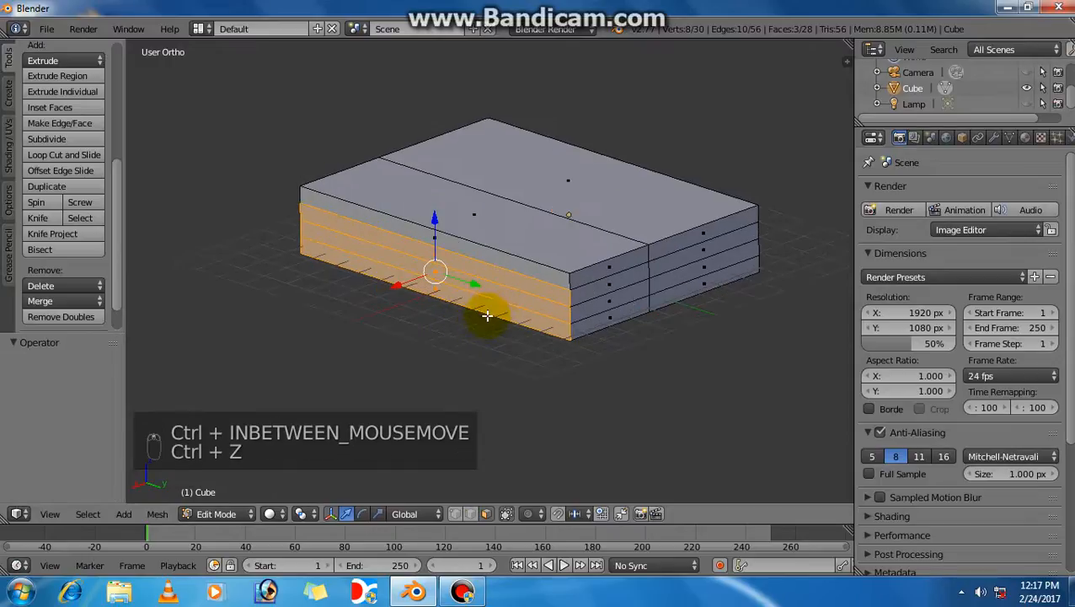
pyautogui.moveTo(493, 305); pyautogui.dragTo(463, 293, button='middle')
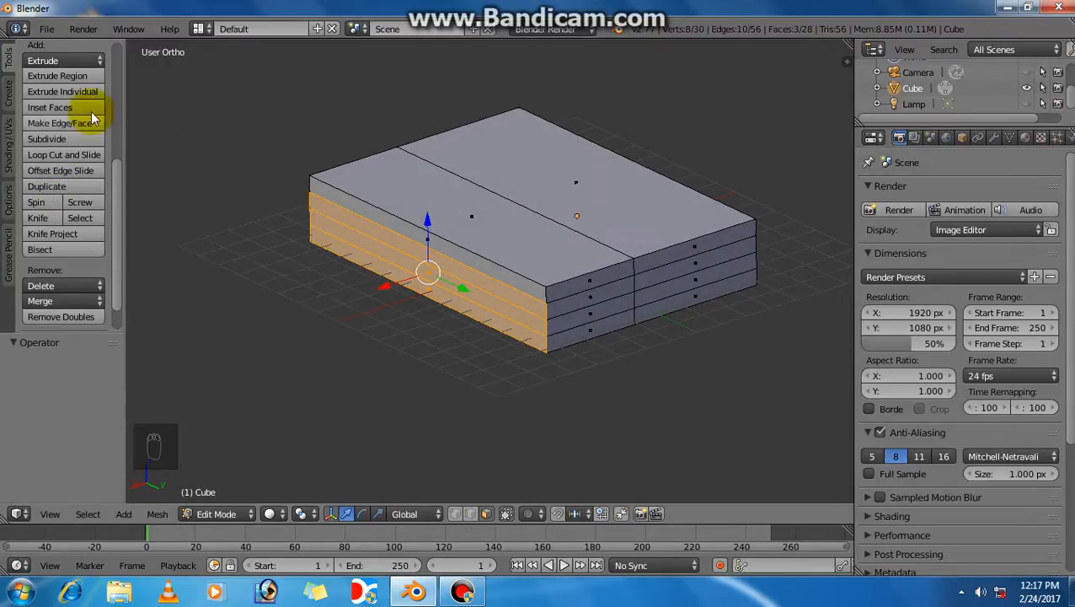
pyautogui.click(73, 76)
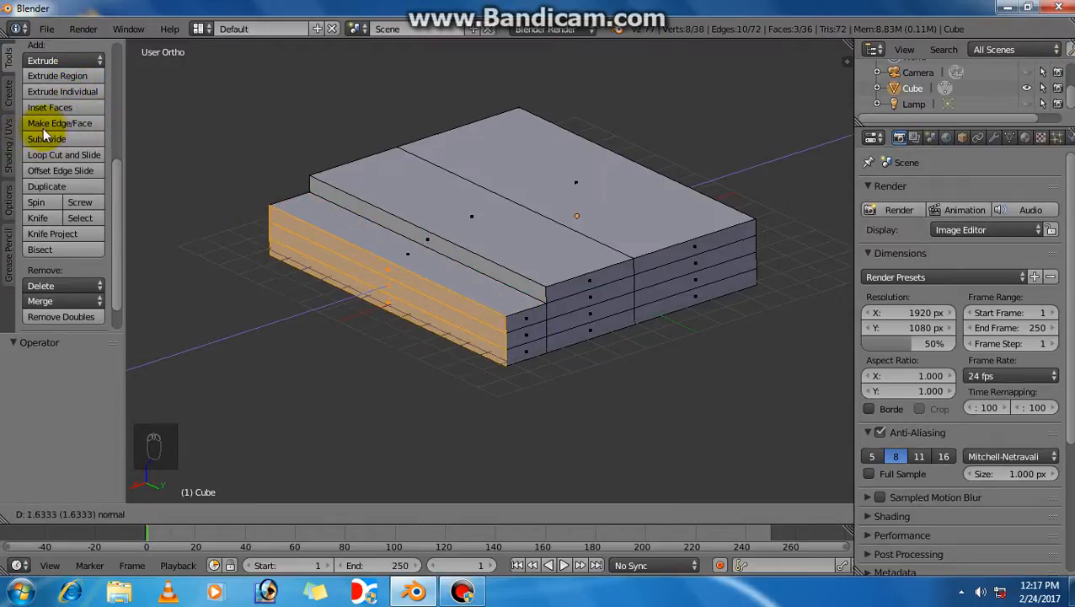
pyautogui.click(149, 221)
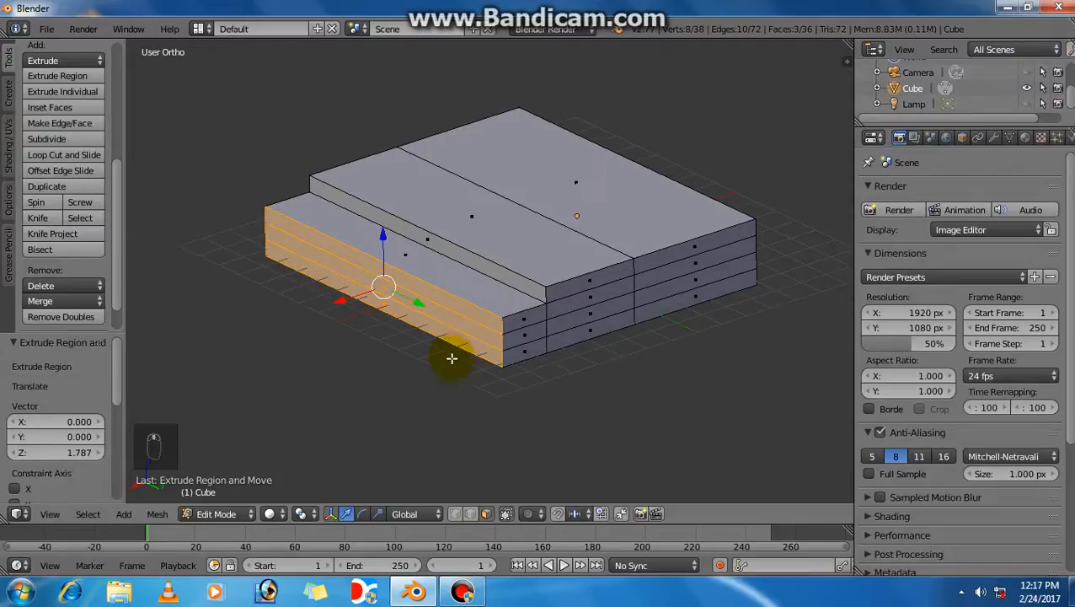
# Deselect the uppermost selected strip and extrude the remaining two outward by about 1.59 units as the second tread
pyautogui.moveTo(452, 359); pyautogui.dragTo(464, 319, button='middle')
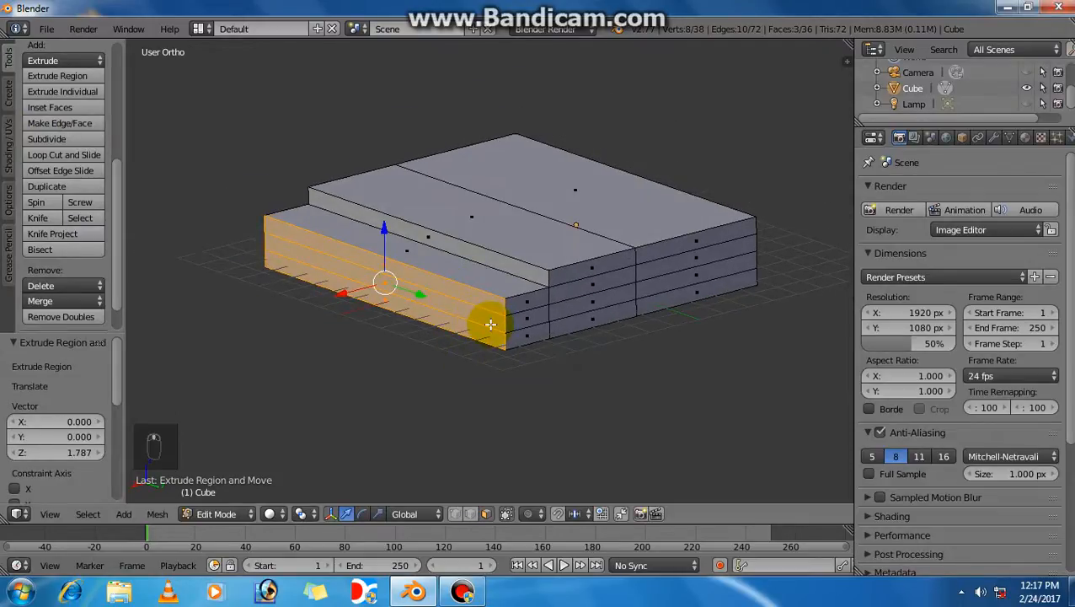
pyautogui.keyDown('shift'); pyautogui.rightClick(444, 286); pyautogui.keyUp('shift')
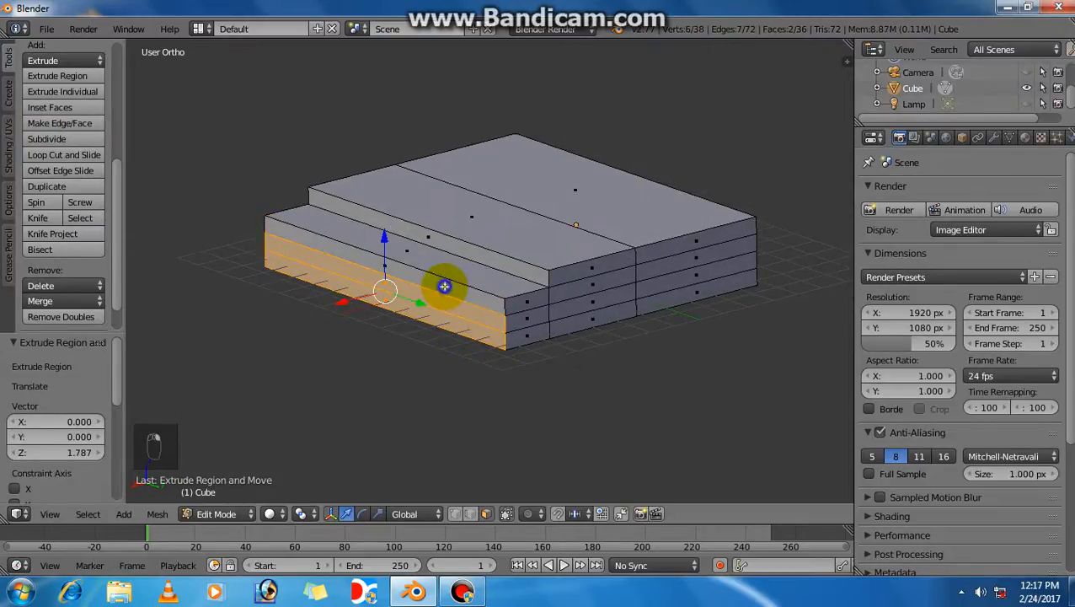
pyautogui.moveTo(430, 353); pyautogui.dragTo(412, 309, button='middle')
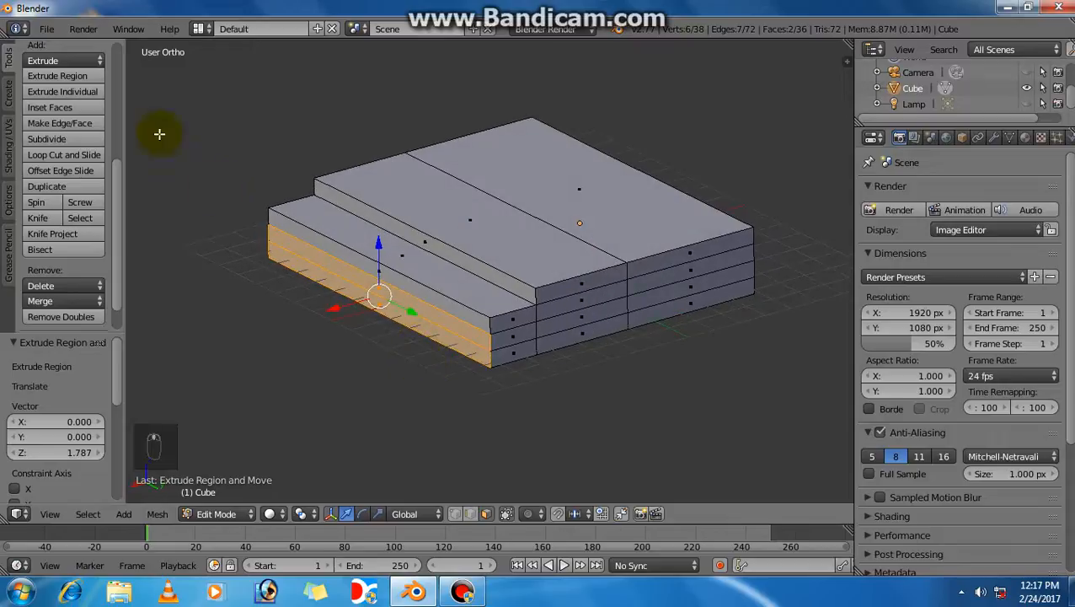
pyautogui.click(88, 77)
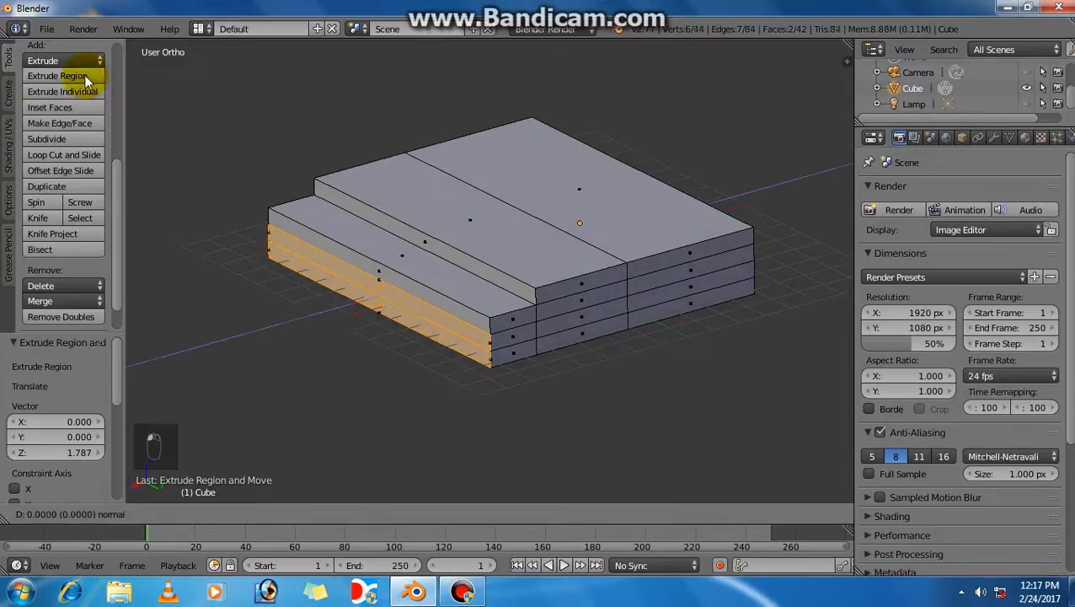
pyautogui.click(51, 113)
# Keep only the lowest front strip selected and extrude it outward by about 2.19 units as the bottom tread
pyautogui.scroll(-2, 419, 331)
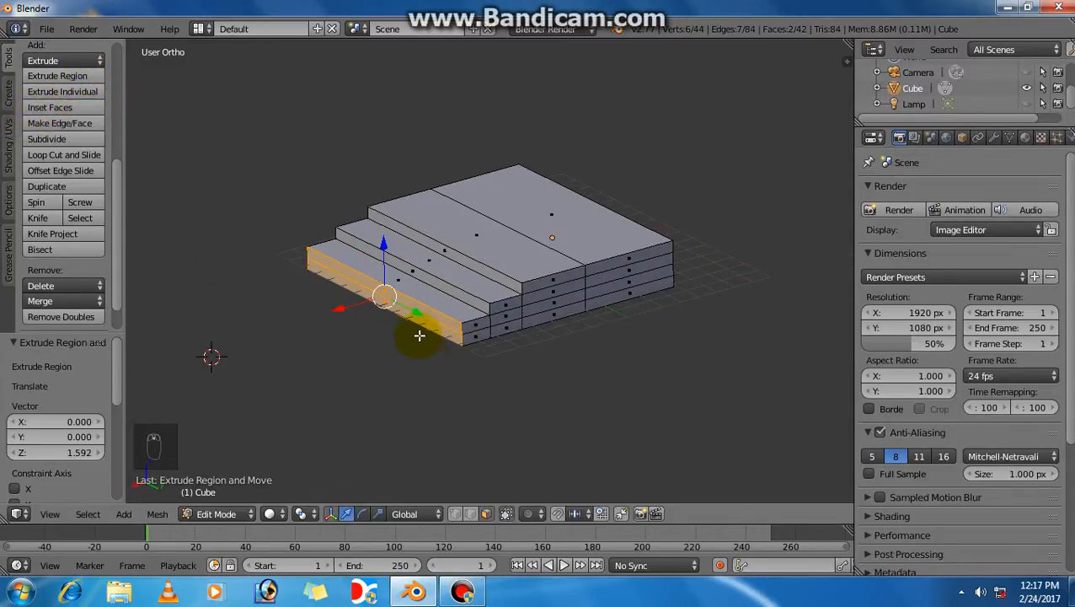
pyautogui.keyDown('shift'); pyautogui.moveTo(420, 331); pyautogui.dragTo(421, 354, button='middle'); pyautogui.keyUp('shift')
pyautogui.scroll(1, 446, 362)
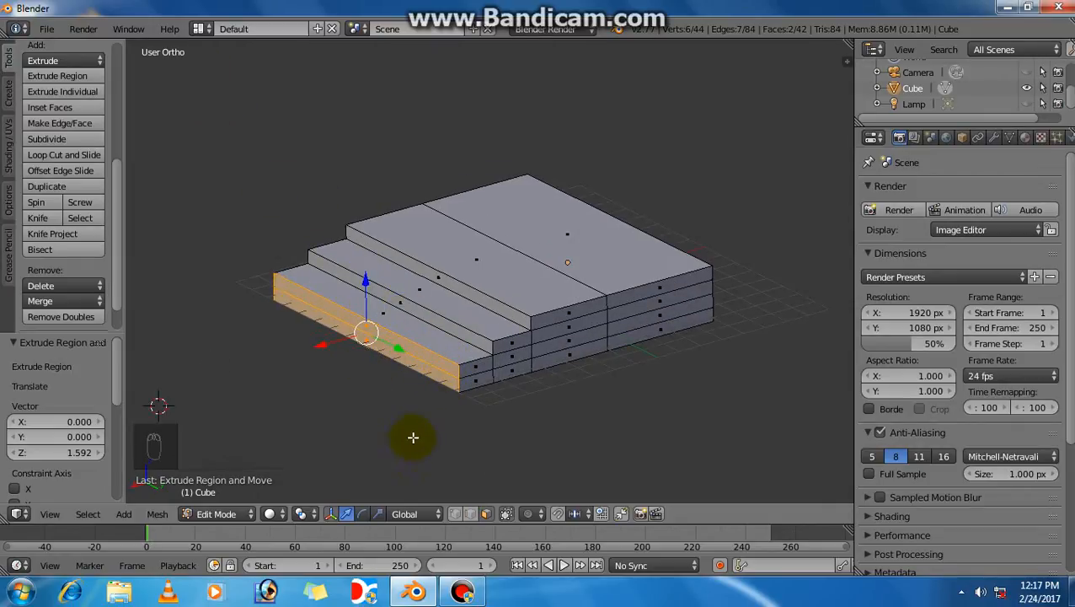
pyautogui.scroll(2, 387, 344)
pyautogui.keyDown('shift'); pyautogui.moveTo(384, 362); pyautogui.dragTo(395, 350, button='middle'); pyautogui.keyUp('shift')
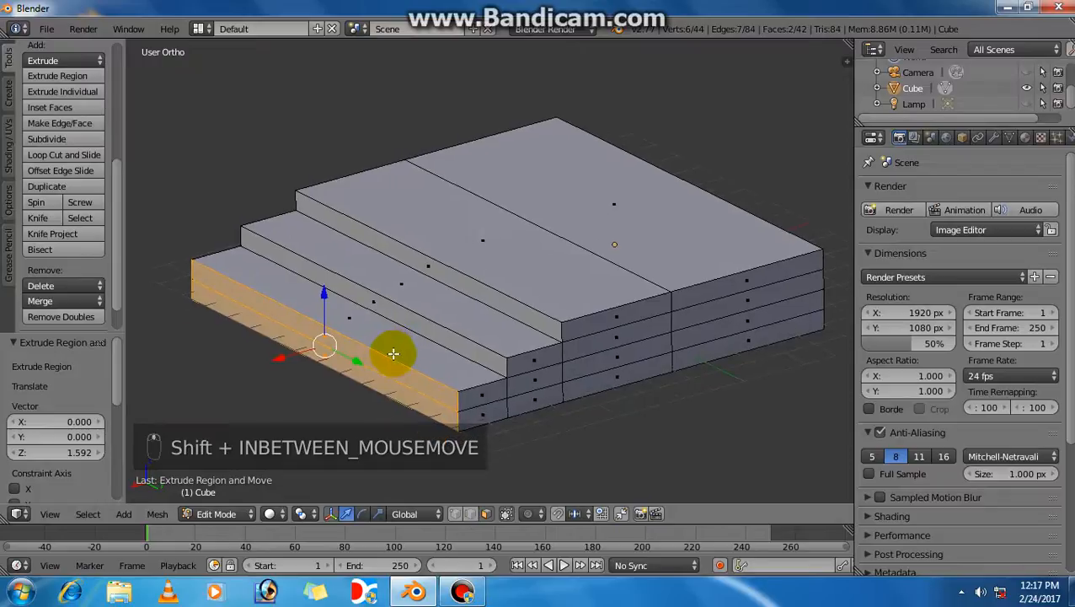
pyautogui.scroll(-2, 394, 351)
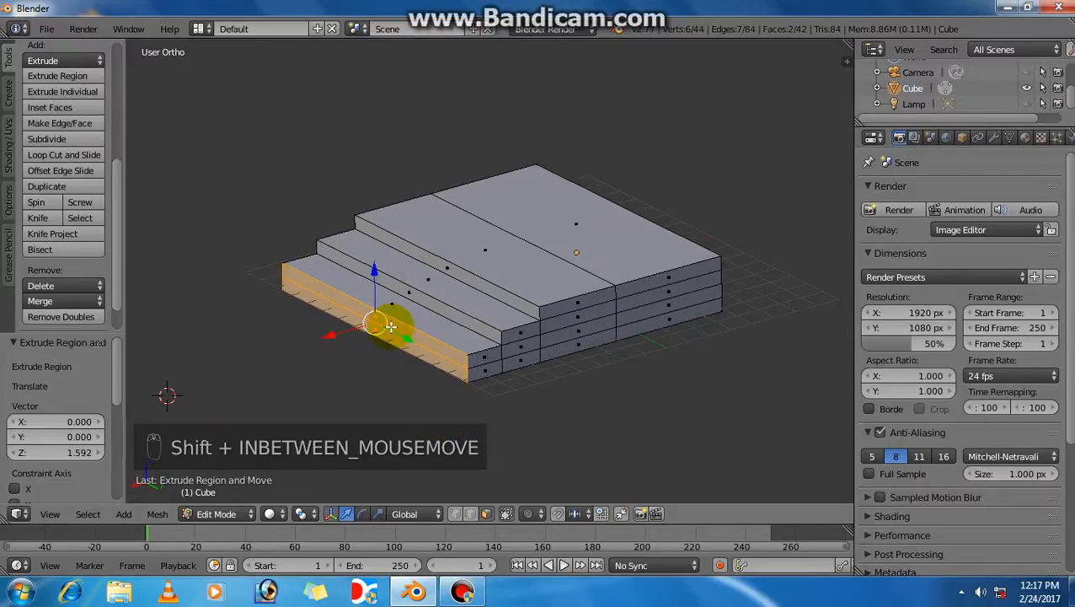
pyautogui.keyDown('shift'); pyautogui.rightClick(391, 327); pyautogui.keyUp('shift')
pyautogui.scroll(1, 399, 357)
pyautogui.moveTo(407, 344)
pyautogui.mouseDown(button='middle')
pyautogui.moveTo(457, 336)
pyautogui.moveTo(421, 331)
pyautogui.mouseUp(button='middle')
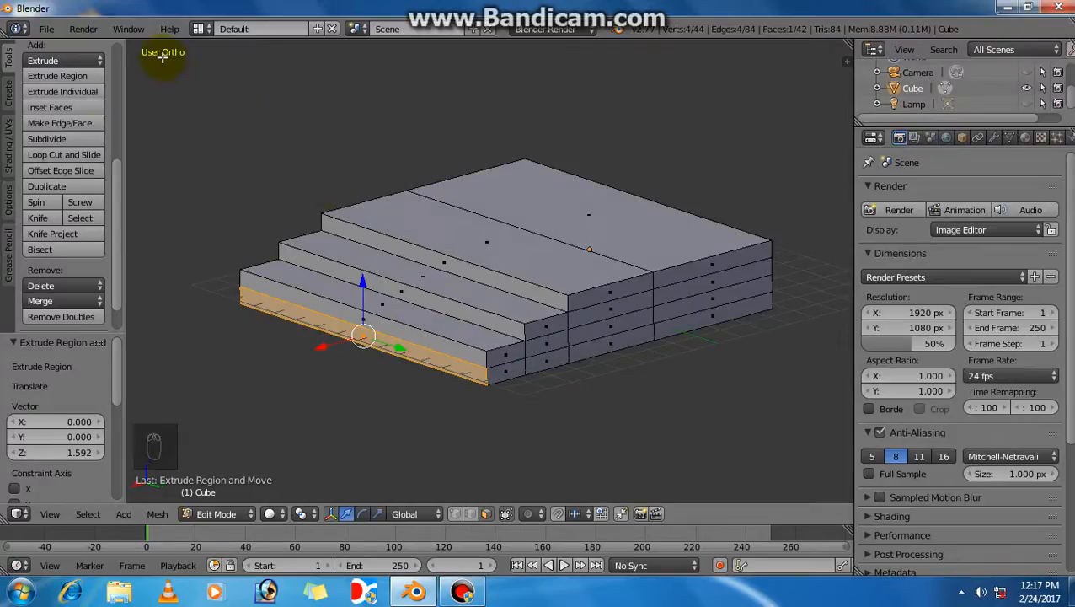
pyautogui.click(67, 82)
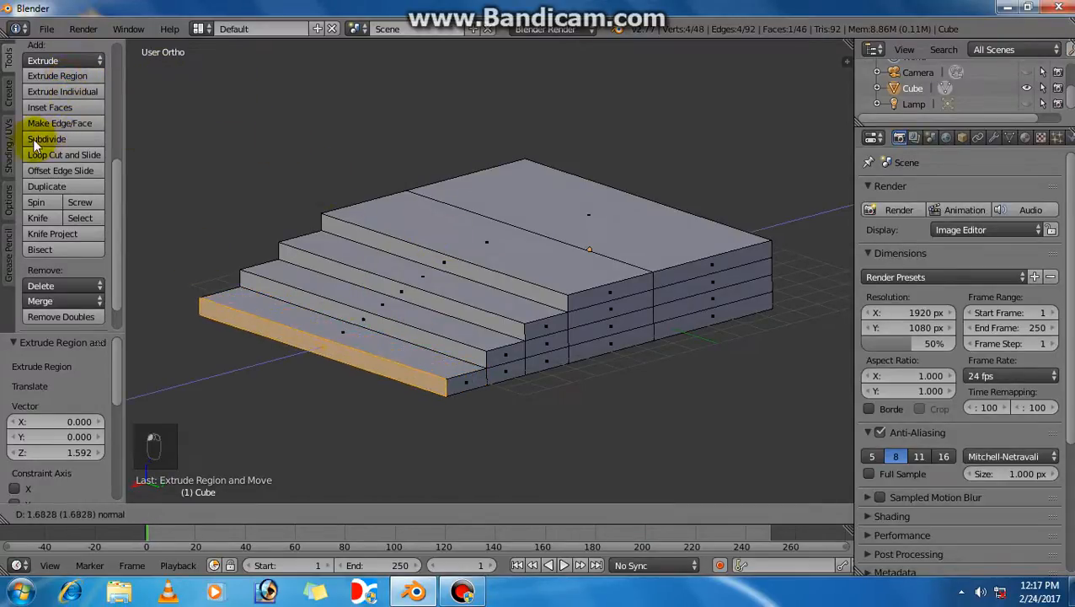
pyautogui.click(40, 157)
# Compare the finished staircase in perspective and orthographic projection, with the bottom tread's upper face selected, ending in orthographic
pyautogui.scroll(-2, 320, 303)
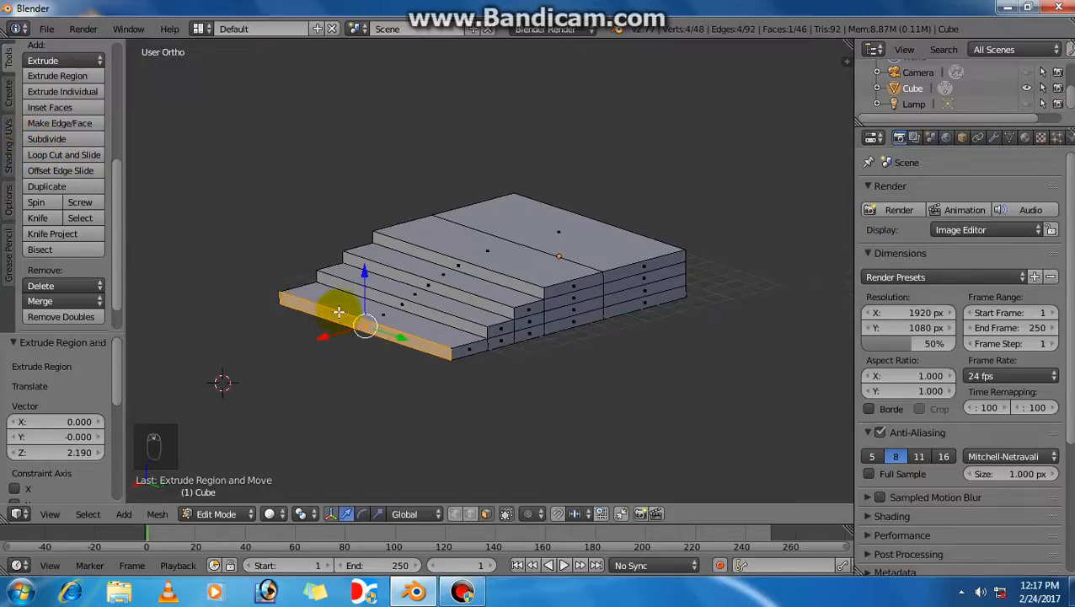
pyautogui.keyDown('shift'); pyautogui.moveTo(362, 290); pyautogui.dragTo(371, 307, button='middle'); pyautogui.keyUp('shift')
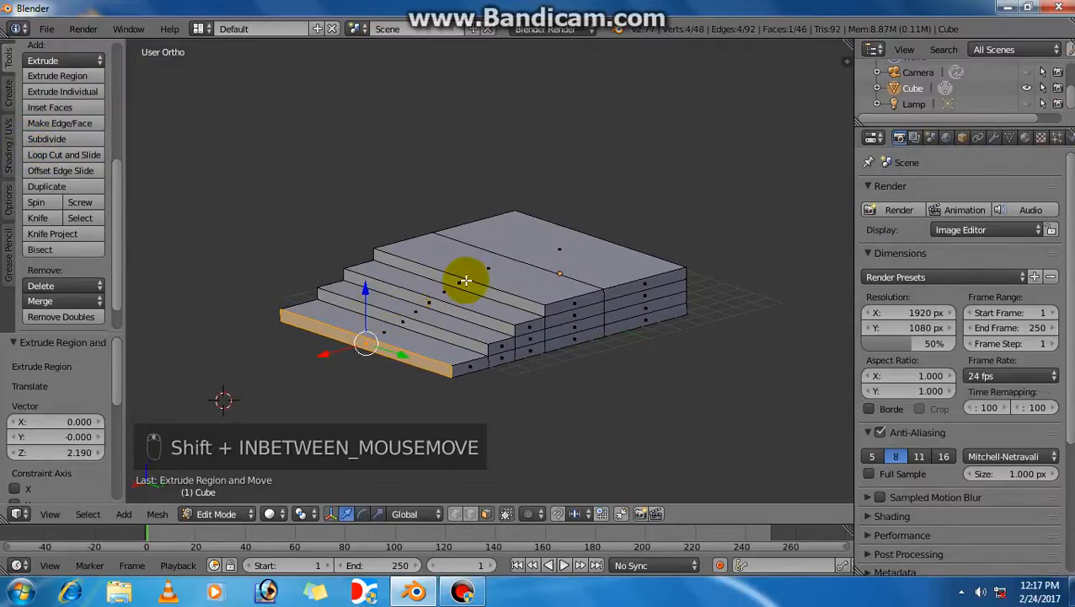
pyautogui.scroll(1, 498, 314)
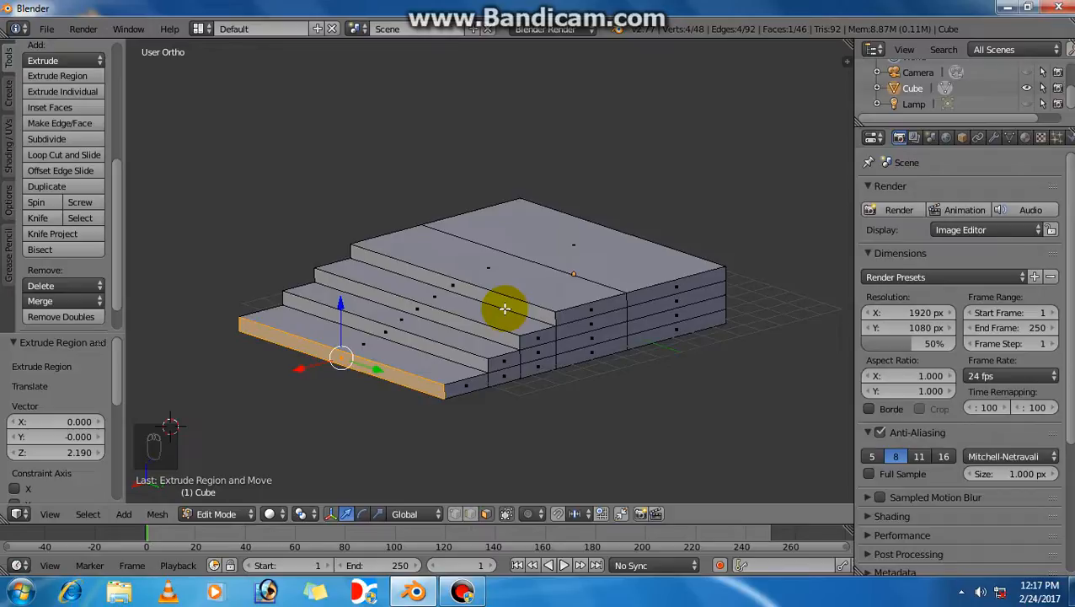
pyautogui.press('KP_5')
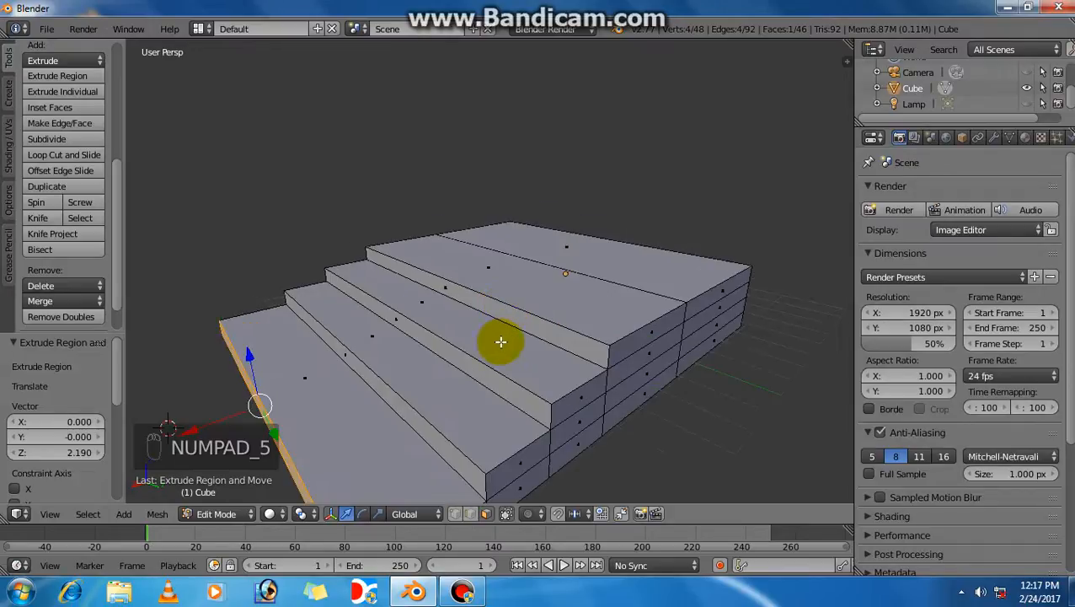
pyautogui.scroll(-3, 497, 343)
pyautogui.moveTo(492, 315)
pyautogui.mouseDown(button='middle')
pyautogui.moveTo(545, 337)
pyautogui.moveTo(487, 320)
pyautogui.moveTo(497, 323)
pyautogui.mouseUp(button='middle')
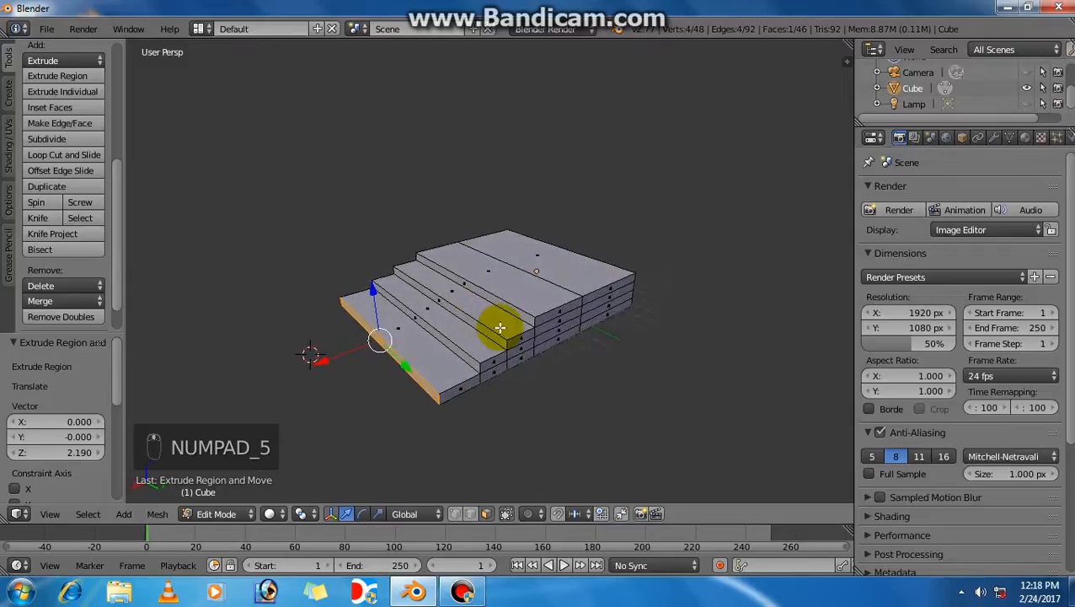
pyautogui.press('KP_5')
pyautogui.click(461, 332)
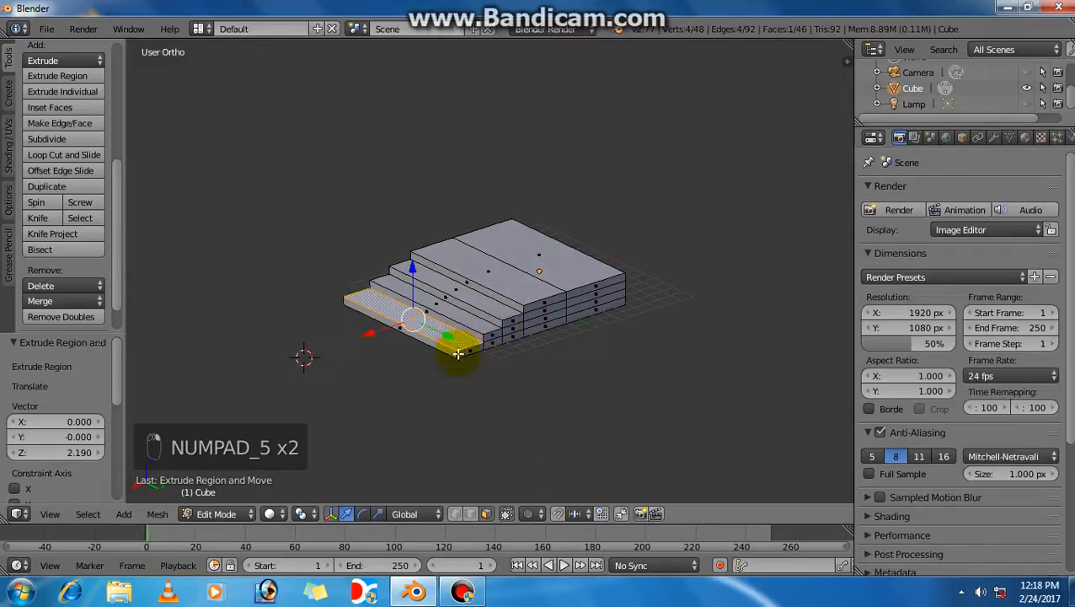
pyautogui.press('KP_5')
pyautogui.press('KP_5')
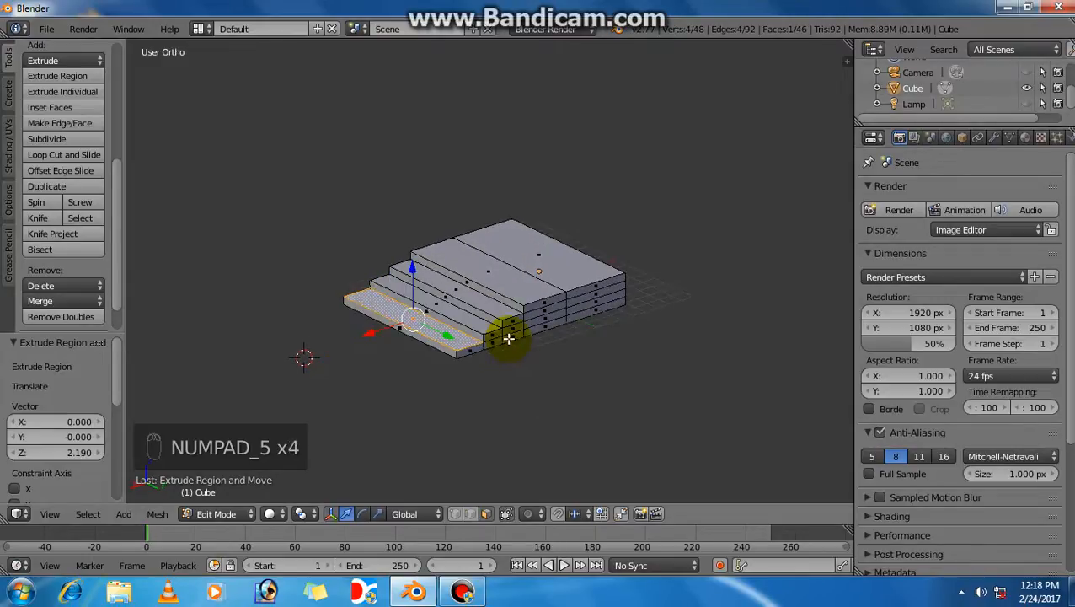
pyautogui.moveTo(509, 334); pyautogui.dragTo(460, 314, button='middle')
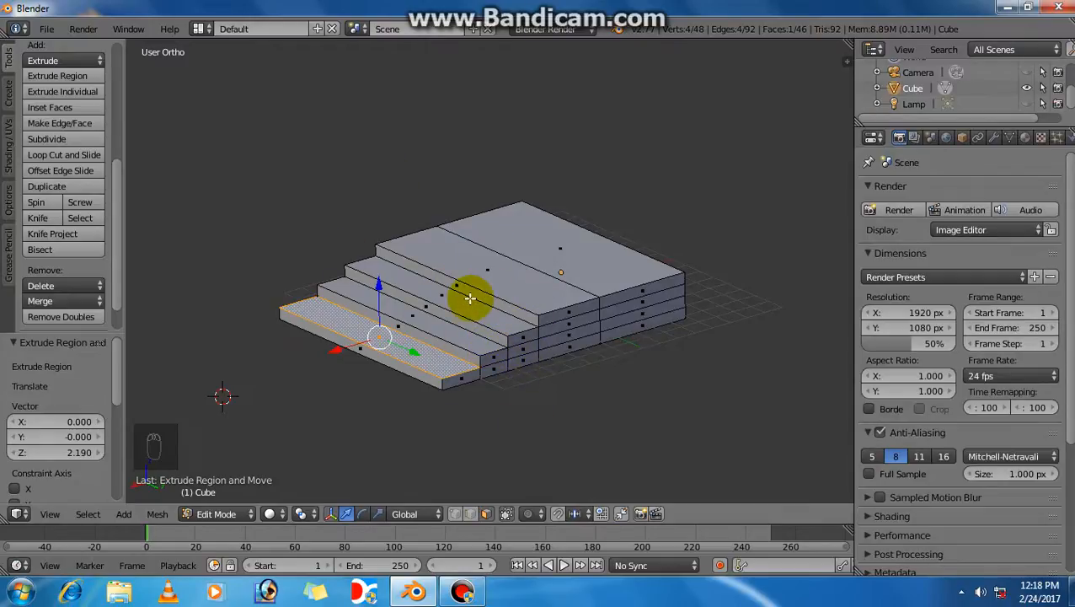
# Return the staircase to Object Mode and remove its material slot
pyautogui.click(224, 513)
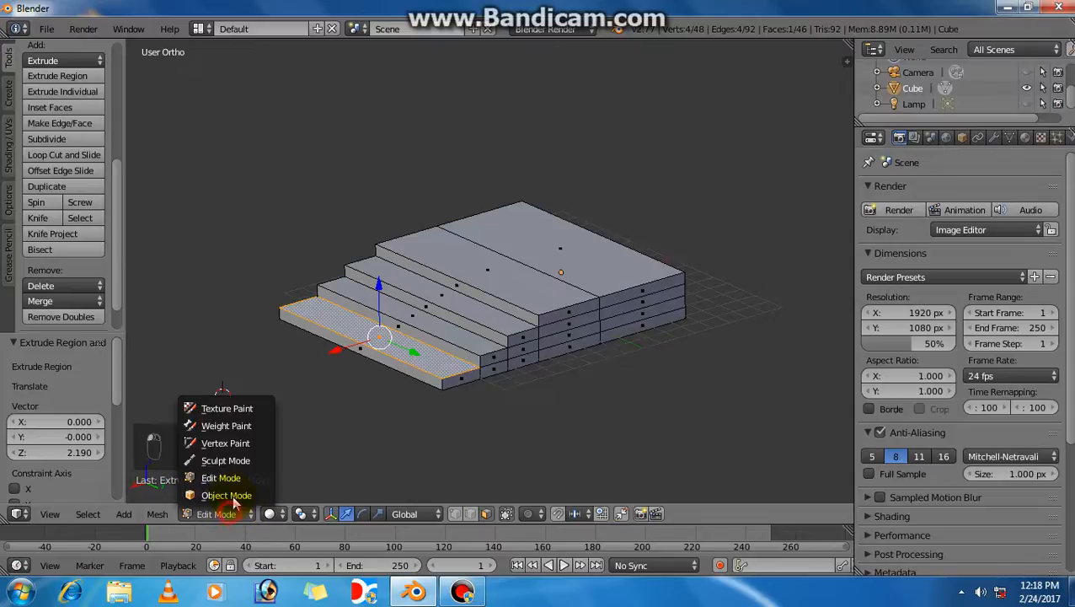
pyautogui.click(237, 495)
pyautogui.moveTo(521, 297); pyautogui.dragTo(573, 312, button='middle')
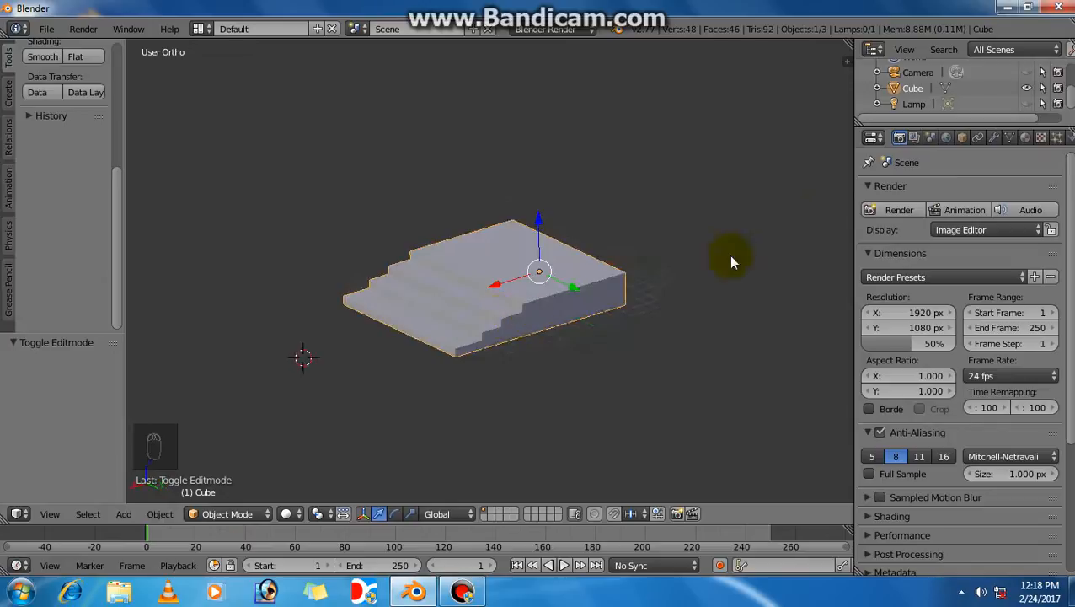
pyautogui.click(1026, 139)
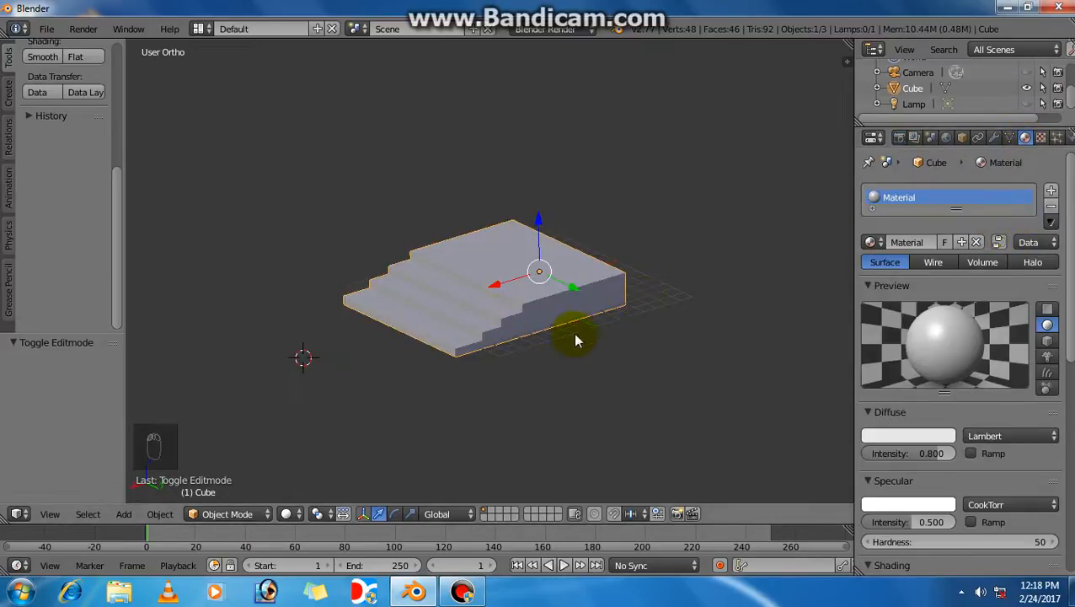
pyautogui.scroll(2, 575, 338)
pyautogui.click(1052, 207)
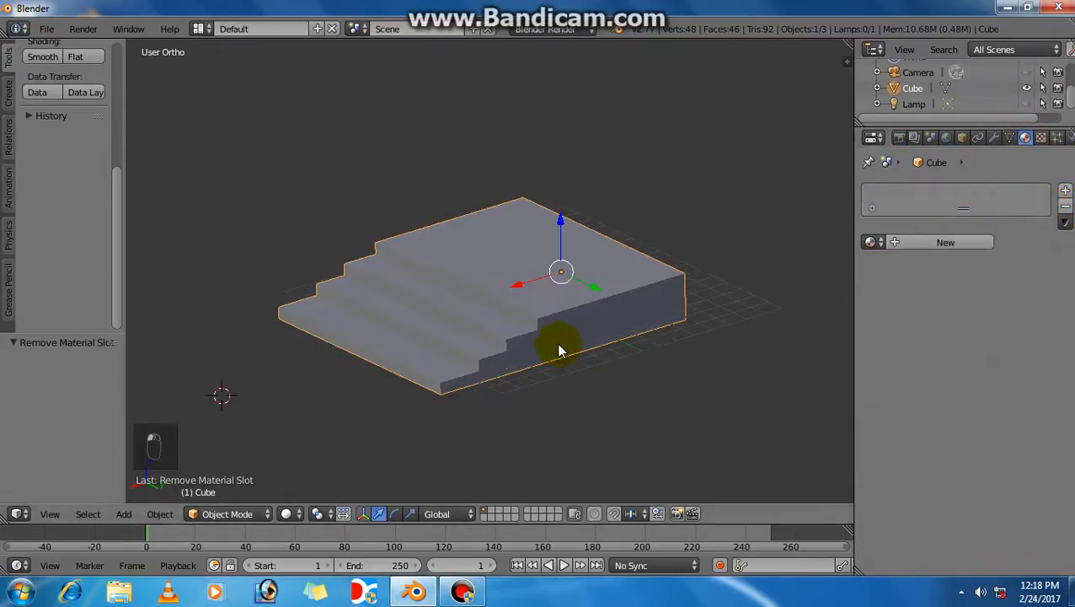
# Show the stairs from their other side in Rendered viewport shading, then select the Lamp and make it visible to light them
pyautogui.moveTo(559, 348); pyautogui.dragTo(423, 425, button='middle')
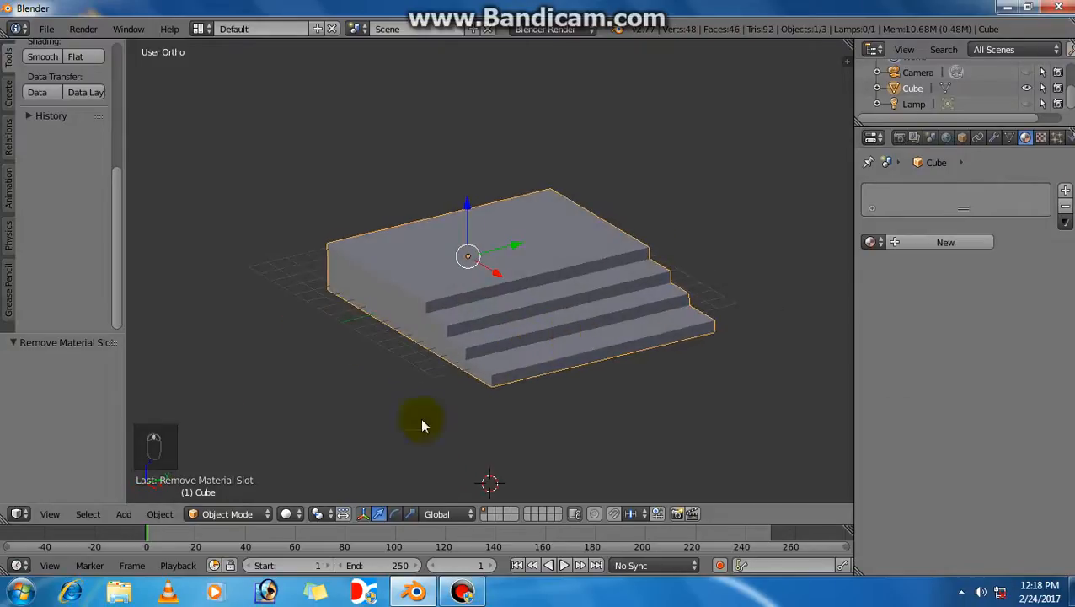
pyautogui.click(297, 515)
pyautogui.click(318, 409)
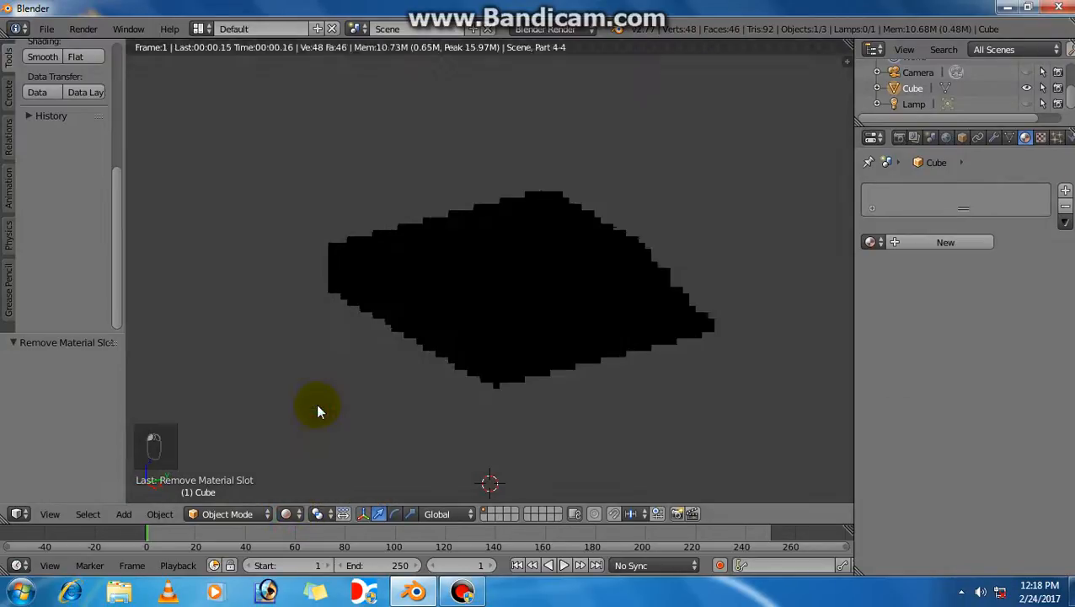
pyautogui.click(913, 103)
pyautogui.click(1026, 103)
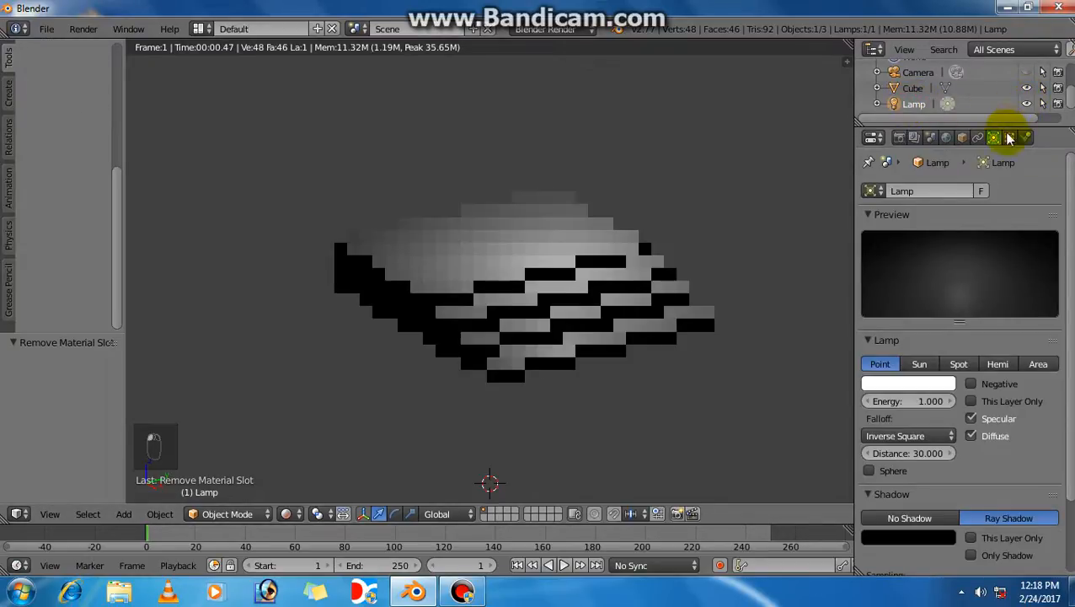
pyautogui.click(293, 515)
pyautogui.click(307, 463)
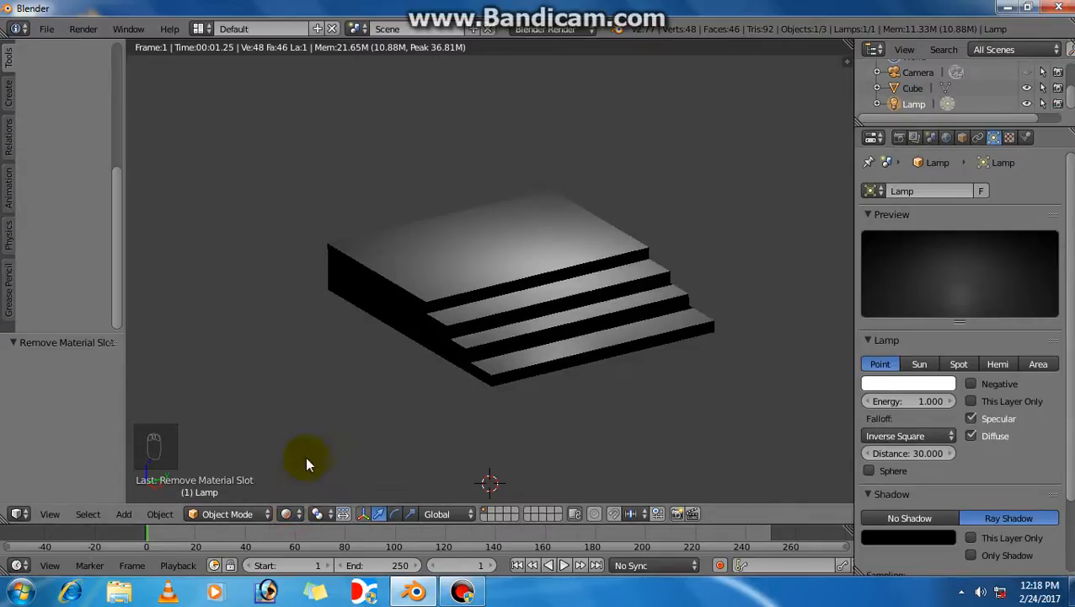
# Switch the viewport to Solid and then Texture shading, and move the lamp along X and about -10.16 units along Y
pyautogui.click(305, 455)
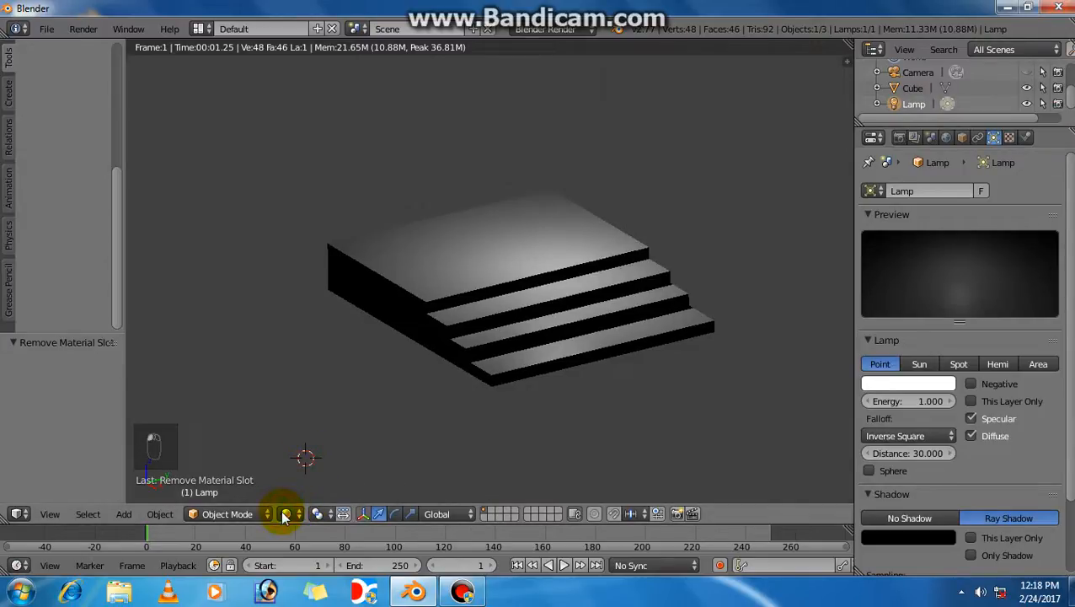
pyautogui.click(287, 515)
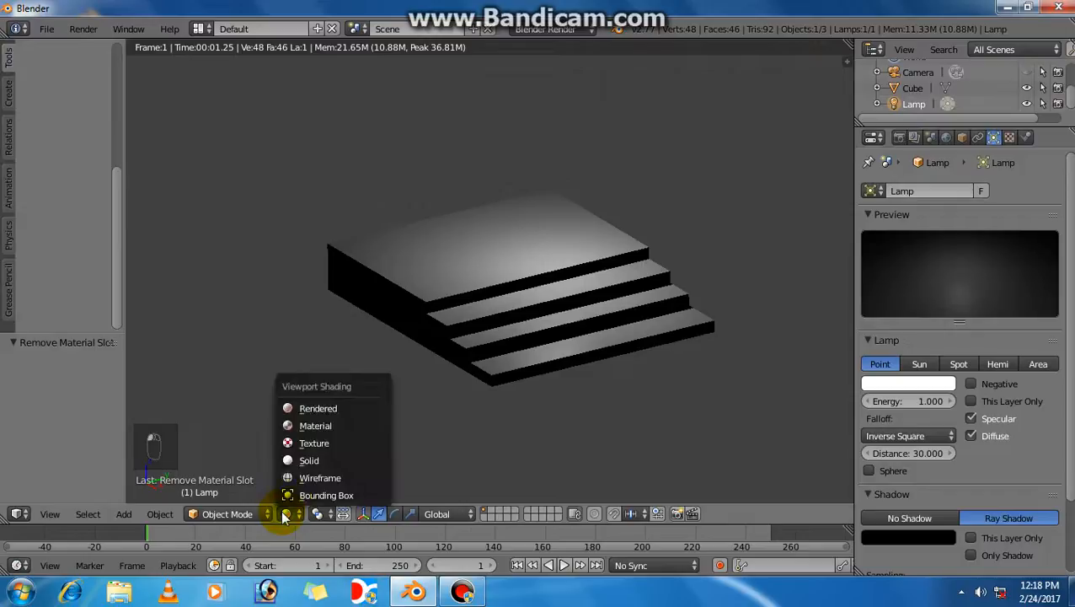
pyautogui.click(309, 461)
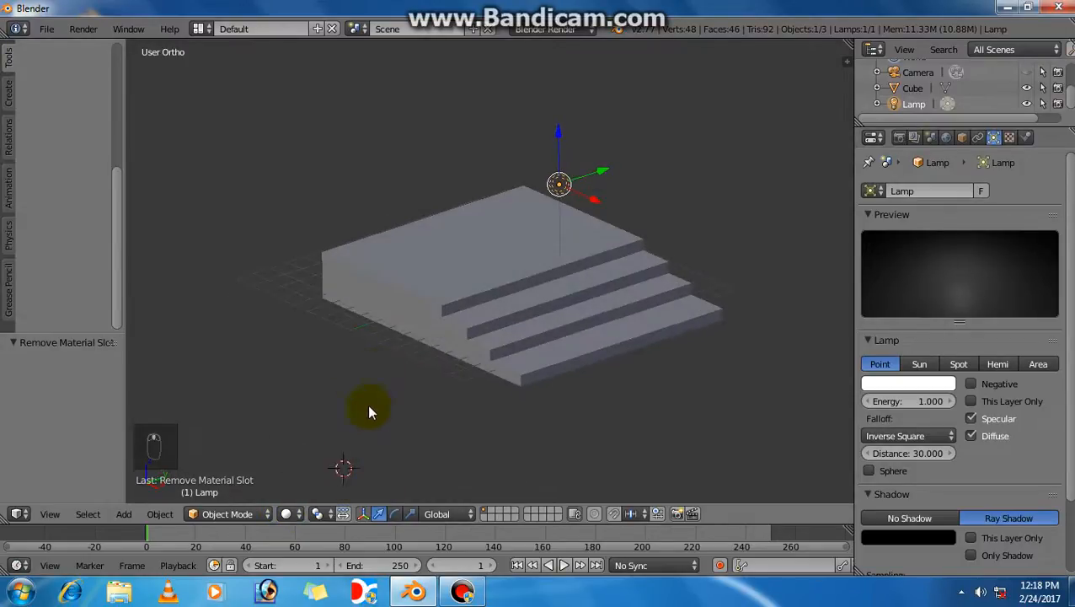
pyautogui.click(286, 515)
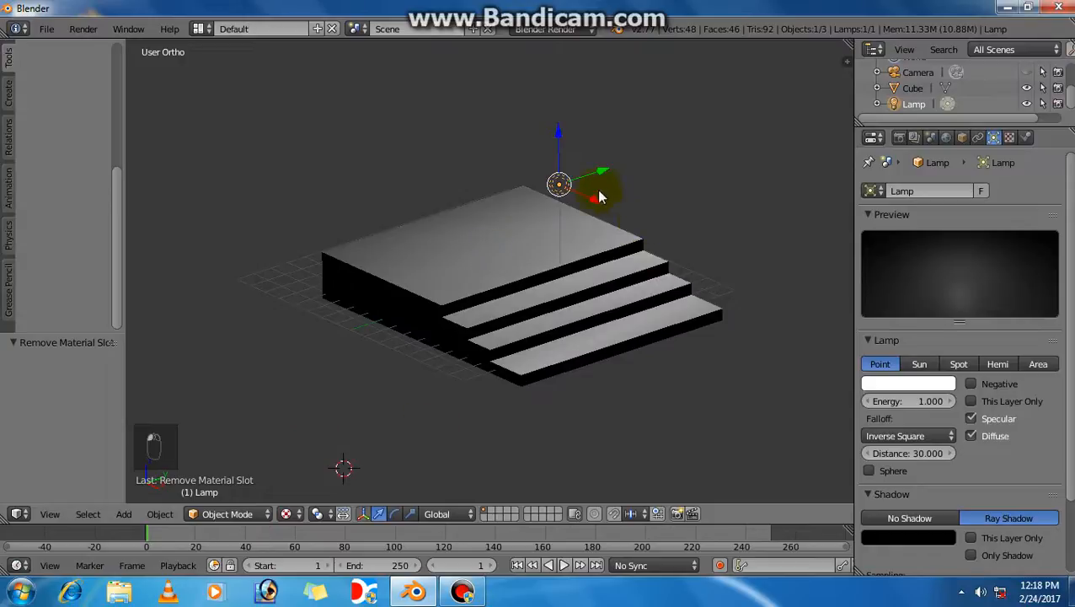
pyautogui.moveTo(598, 196); pyautogui.dragTo(476, 168)
pyautogui.moveTo(491, 128); pyautogui.dragTo(338, 218)
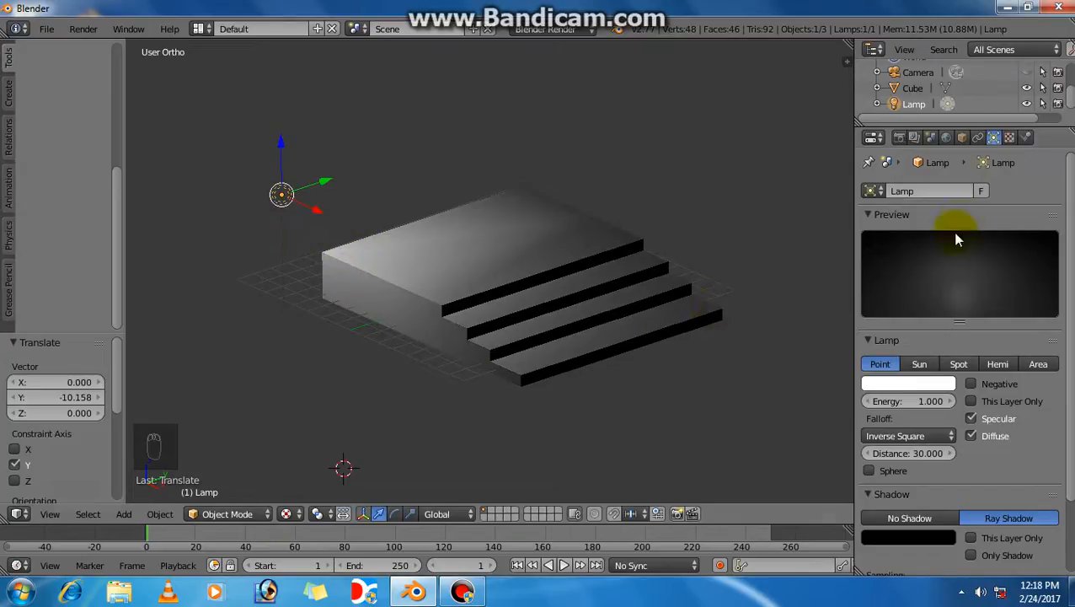
# Render the scene as a still image and close the render result
pyautogui.click(898, 138)
pyautogui.click(885, 211)
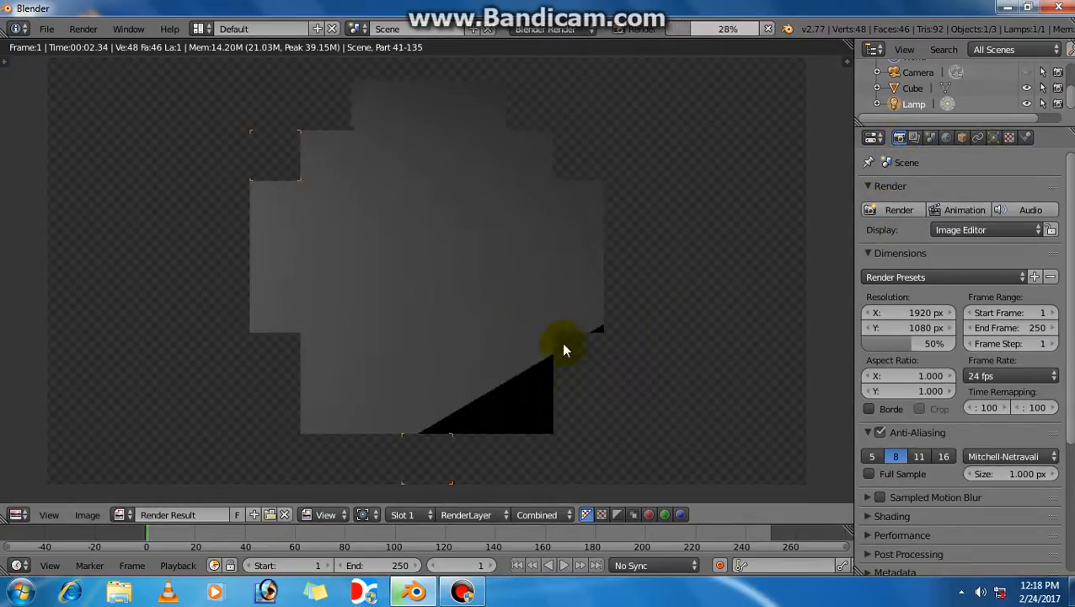
pyautogui.press('Escape')
# Look through the camera, set the view's clip start to 1.000 and lock the camera to the view
pyautogui.press('KP_0')
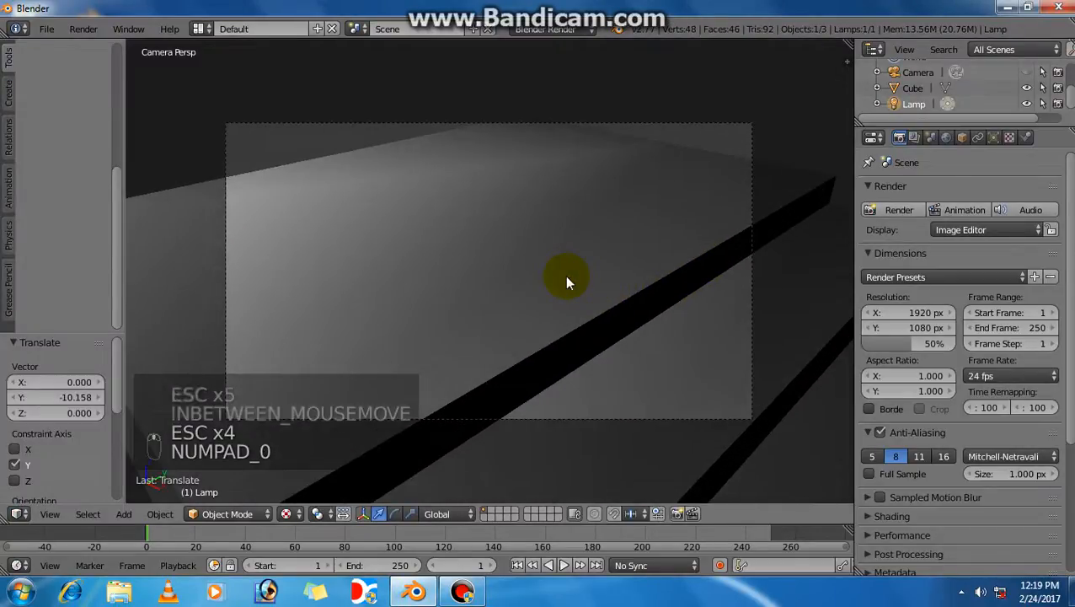
pyautogui.press('n')
pyautogui.scroll(-2, 721, 228)
pyautogui.scroll(-8, 723, 232)
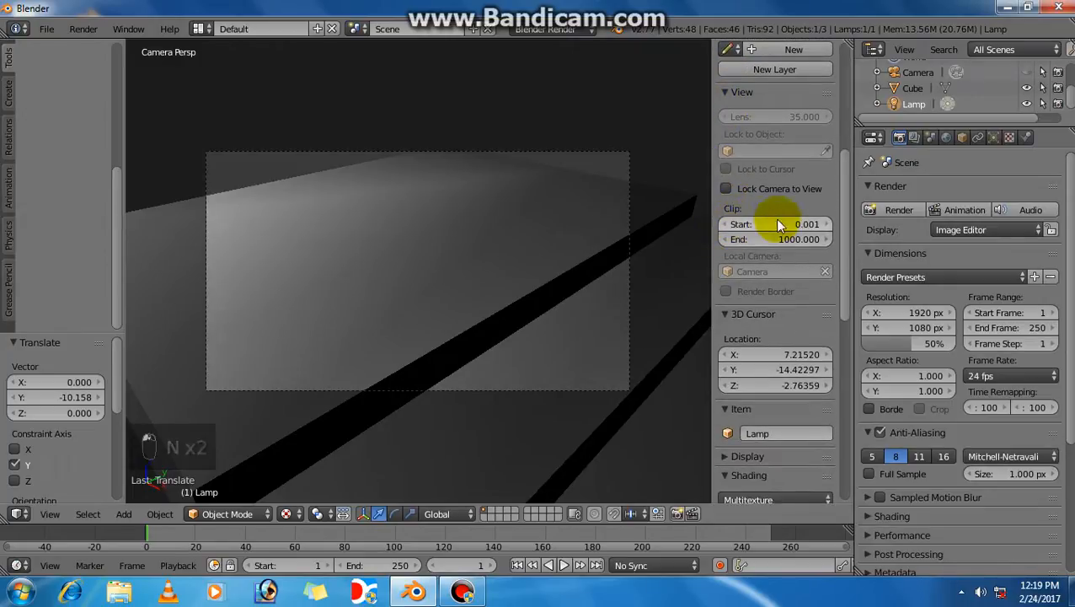
pyautogui.moveTo(775, 220); pyautogui.dragTo(820, 227)
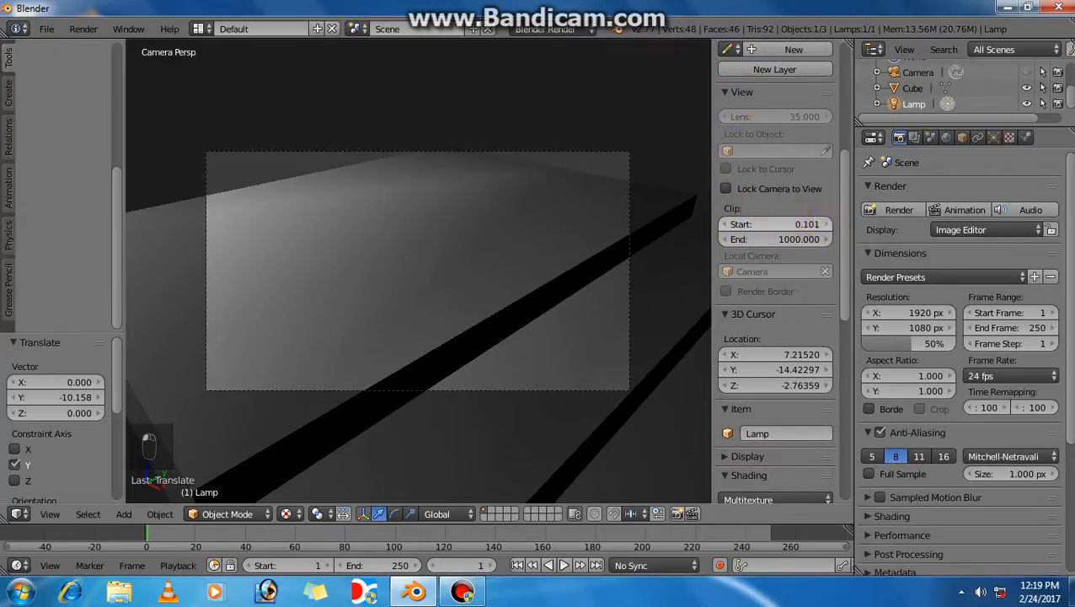
pyautogui.click(787, 223)
# Pull the locked camera back and reposition it to frame the staircase within the camera border
pyautogui.scroll(-4, 521, 283)
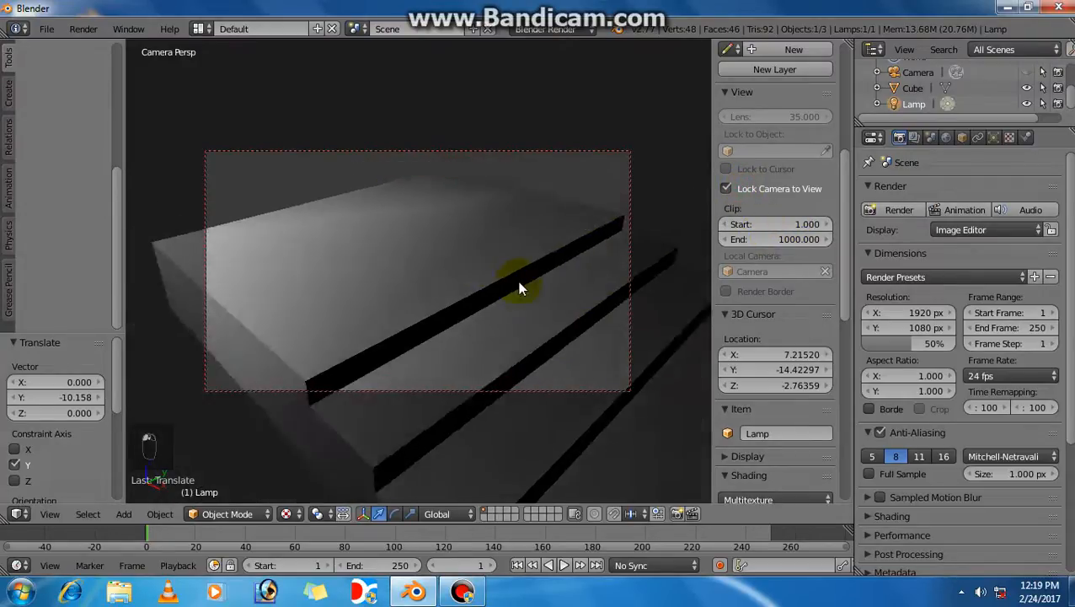
pyautogui.moveTo(512, 284); pyautogui.dragTo(441, 241, button='middle')
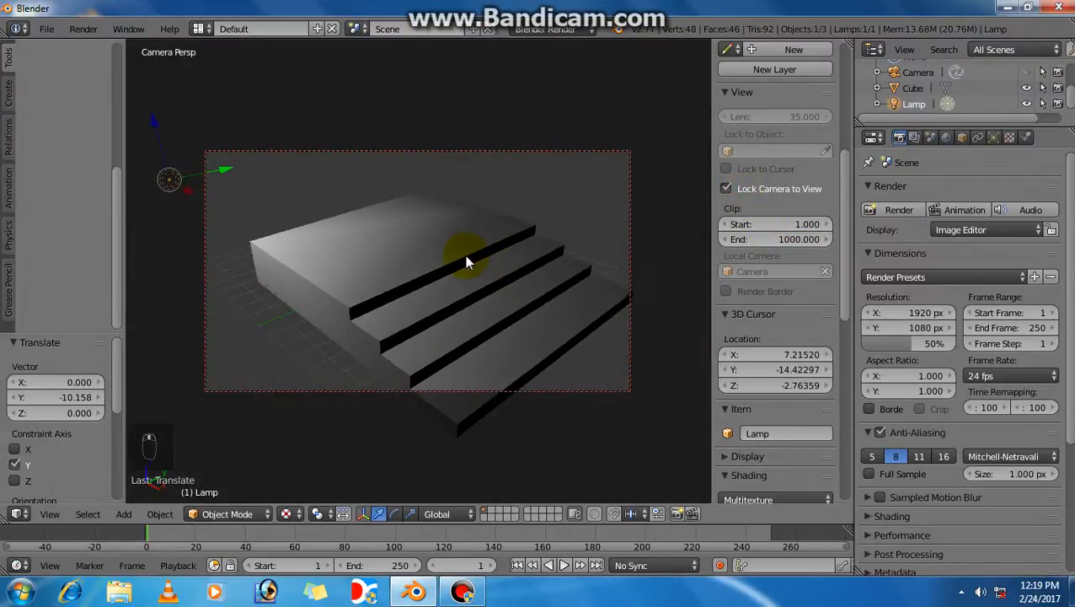
pyautogui.scroll(-1, 476, 261)
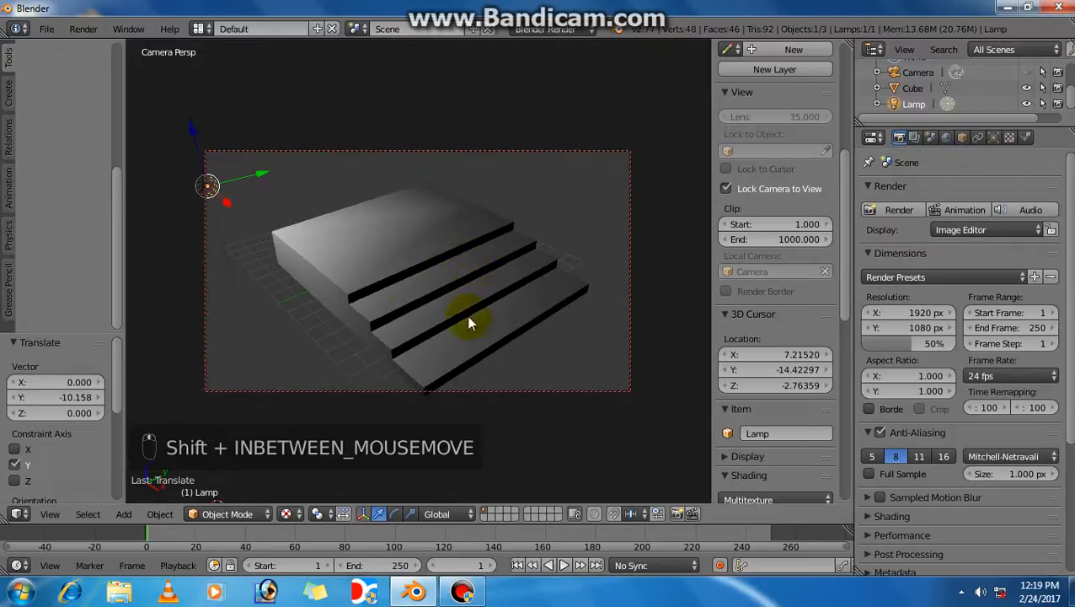
# Render the reframed staircase, close the render result and leave the camera view
pyautogui.click(889, 211)
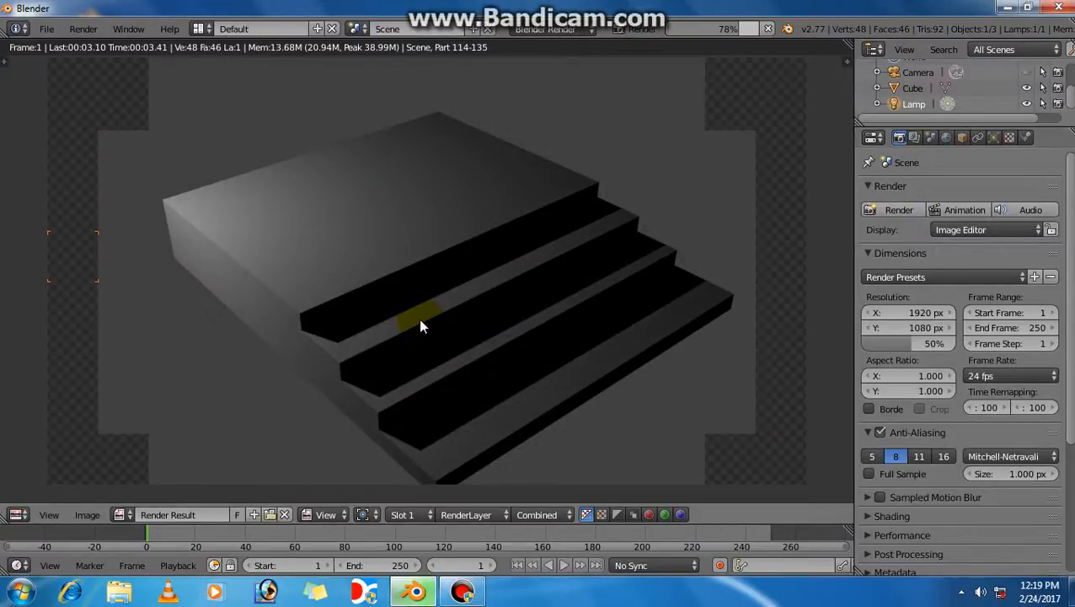
pyautogui.press('Escape')
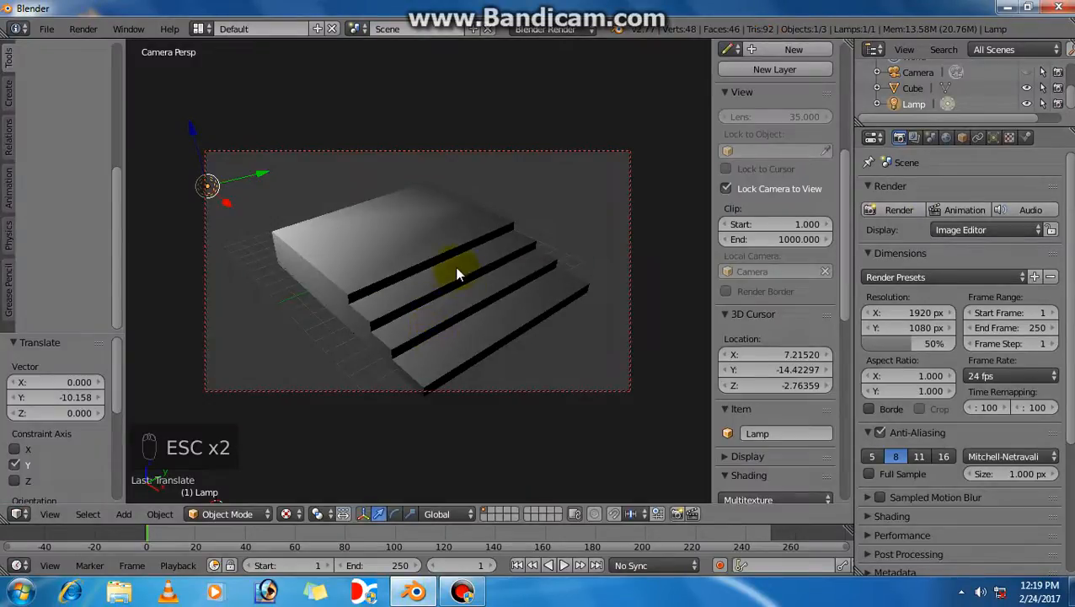
pyautogui.press('KP_0')
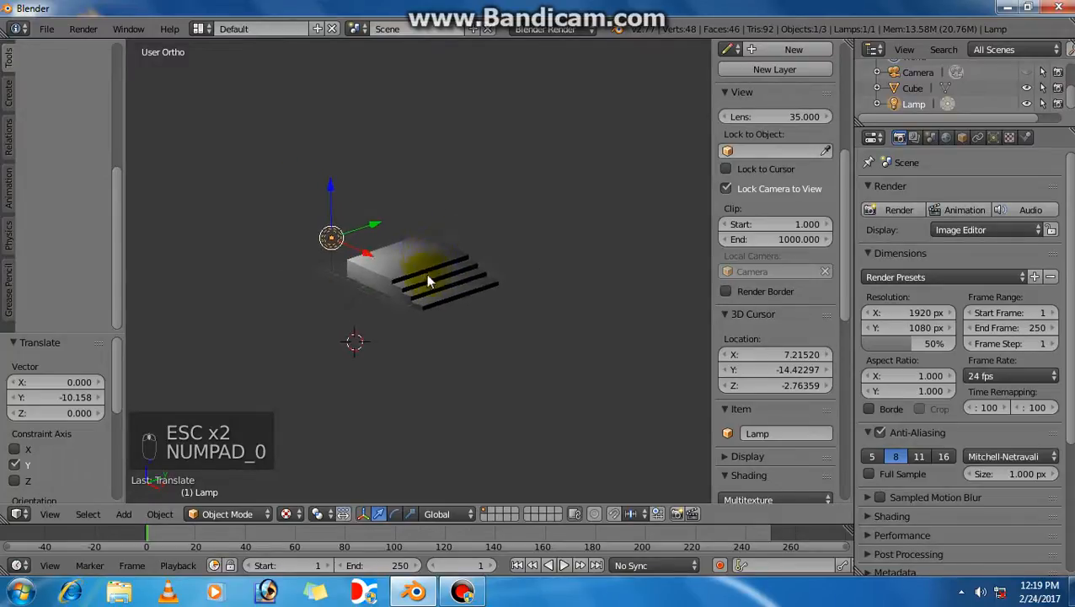
# Show the stairs in wireframe, return the viewport to Solid shading and select the staircase object
pyautogui.scroll(4, 428, 306)
pyautogui.keyDown('shift'); pyautogui.moveTo(407, 273); pyautogui.dragTo(401, 222, button='middle'); pyautogui.keyUp('shift')
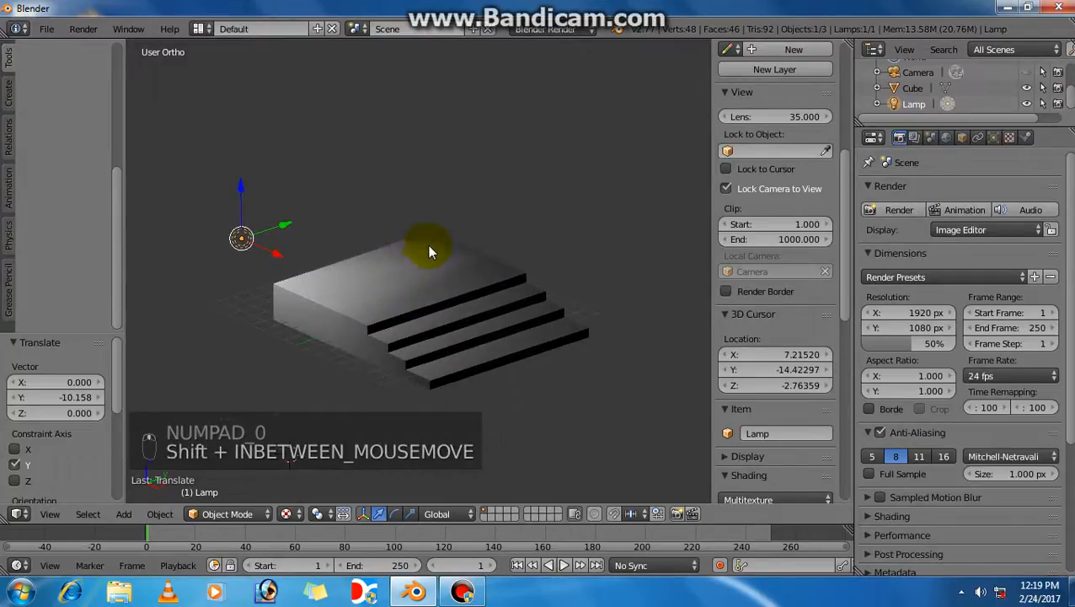
pyautogui.scroll(5, 95, 234)
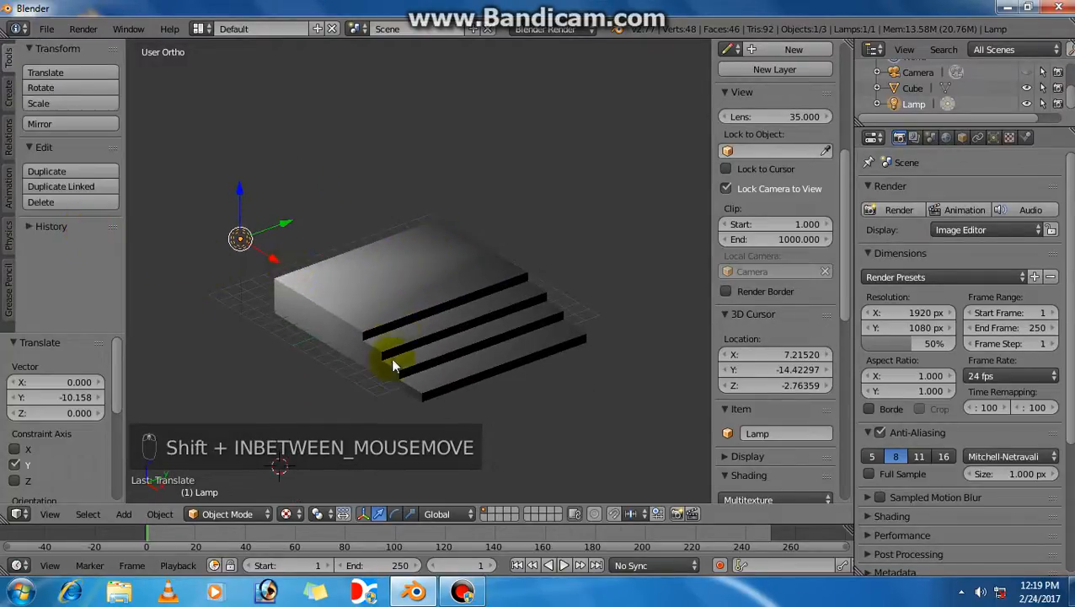
pyautogui.press('z')
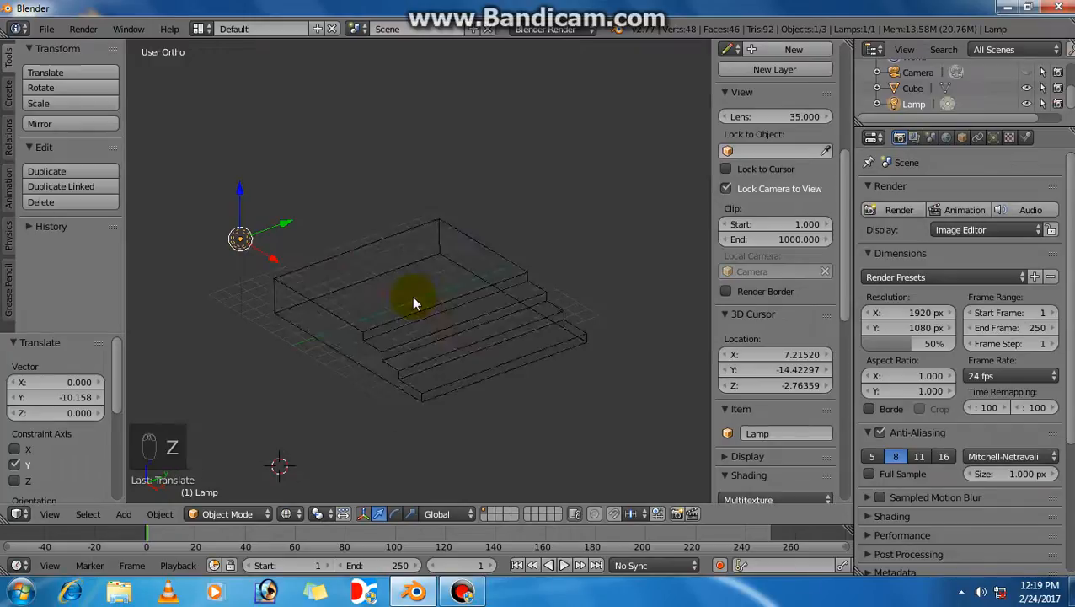
pyautogui.press('z')
pyautogui.press('z')
pyautogui.press('n')
pyautogui.rightClick(470, 283)
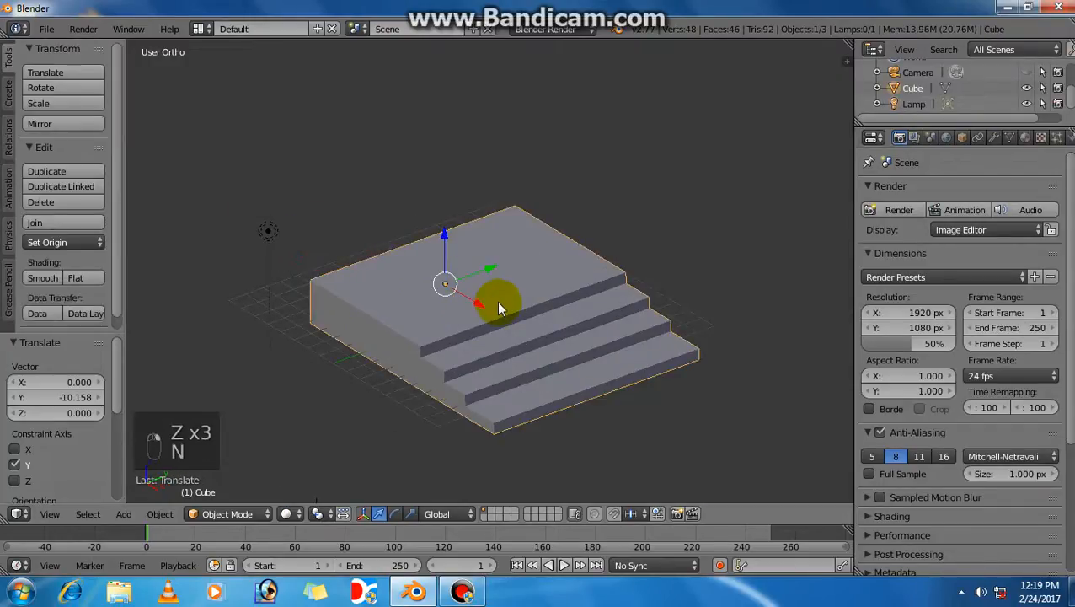
# Put the selected staircase into Edit Mode
pyautogui.keyDown('shift'); pyautogui.moveTo(496, 301); pyautogui.dragTo(491, 251, button='middle'); pyautogui.keyUp('shift')
pyautogui.press('Tab')
pyautogui.press('Tab')
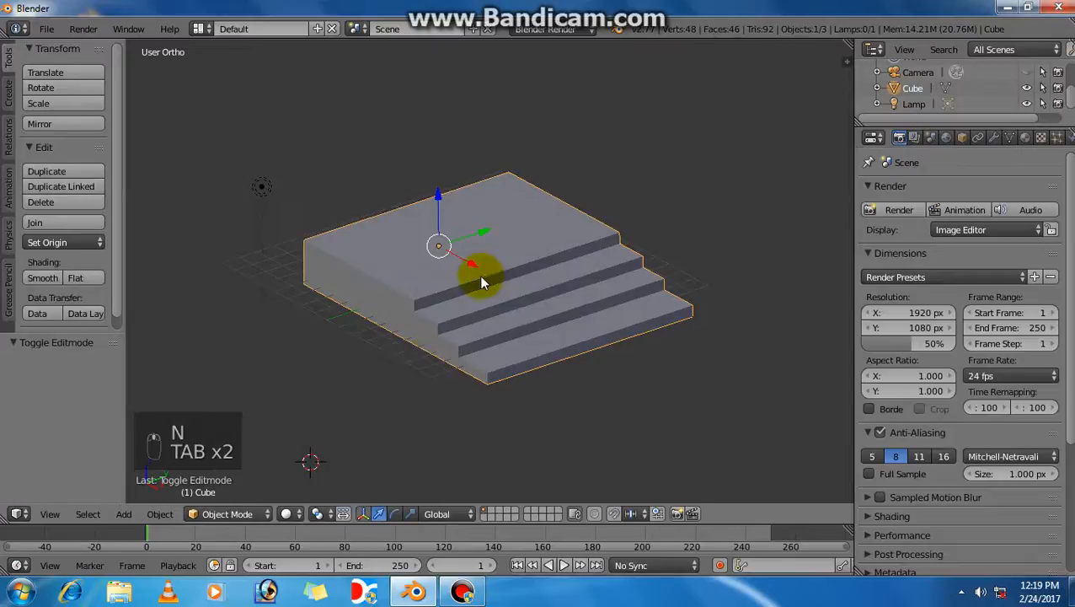
pyautogui.click(237, 520)
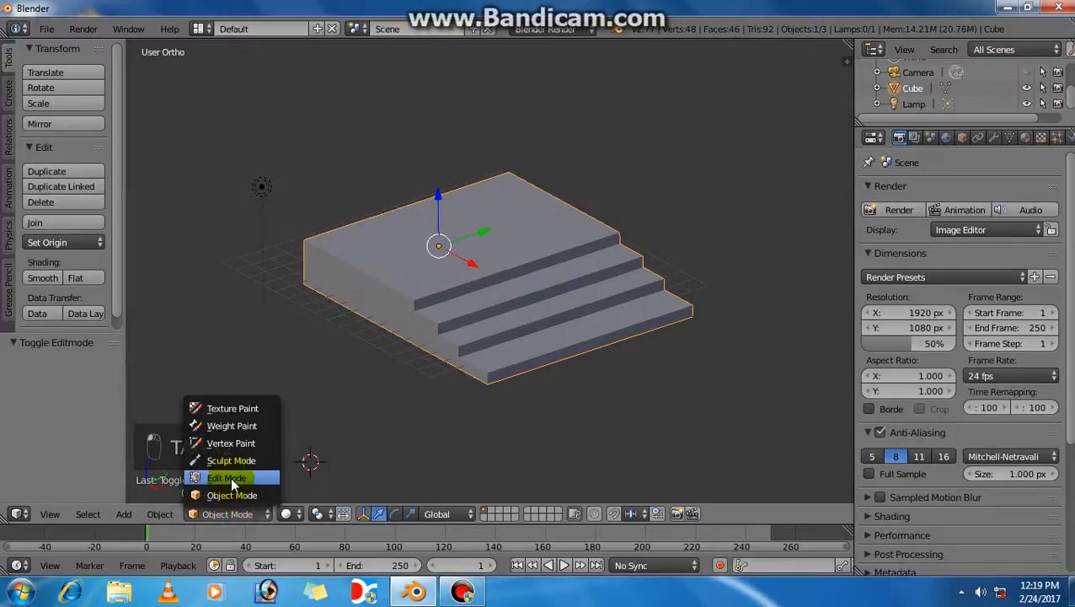
pyautogui.click(230, 479)
# Select both upper faces of the highest step and raise them about 3.61 units along Z to form a tall block
pyautogui.moveTo(379, 303); pyautogui.dragTo(386, 316, button='middle')
pyautogui.rightClick(419, 263)
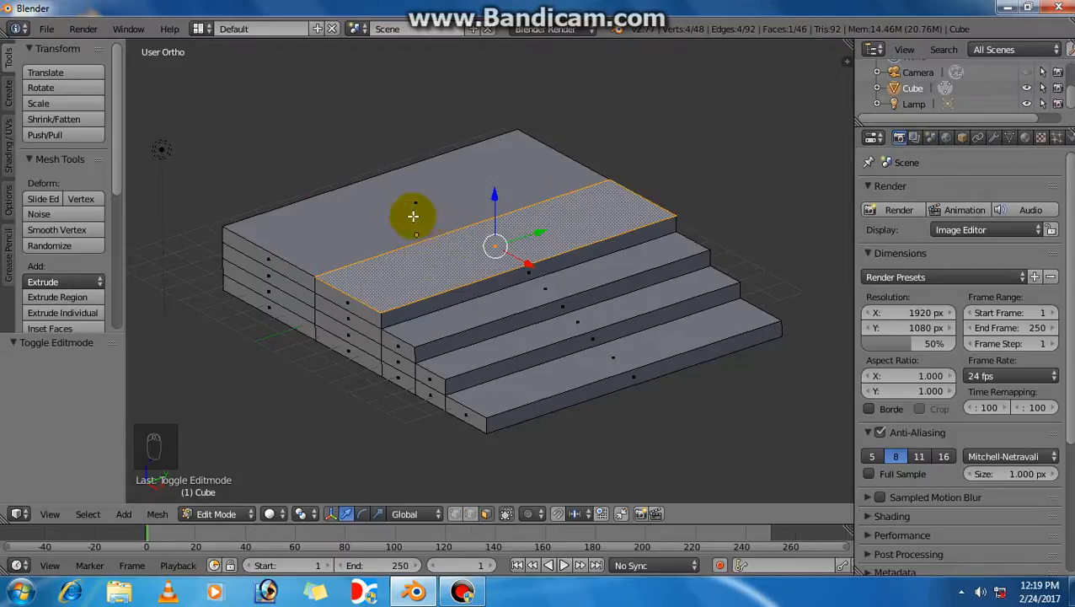
pyautogui.press('a')
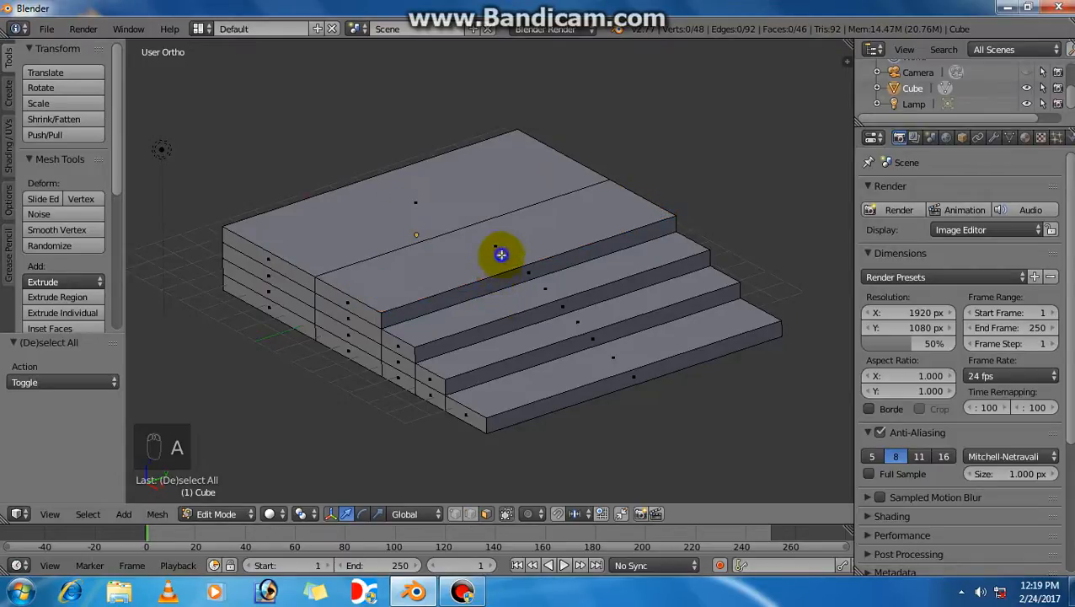
pyautogui.rightClick(500, 254)
pyautogui.keyDown('shift'); pyautogui.rightClick(427, 194); pyautogui.keyUp('shift')
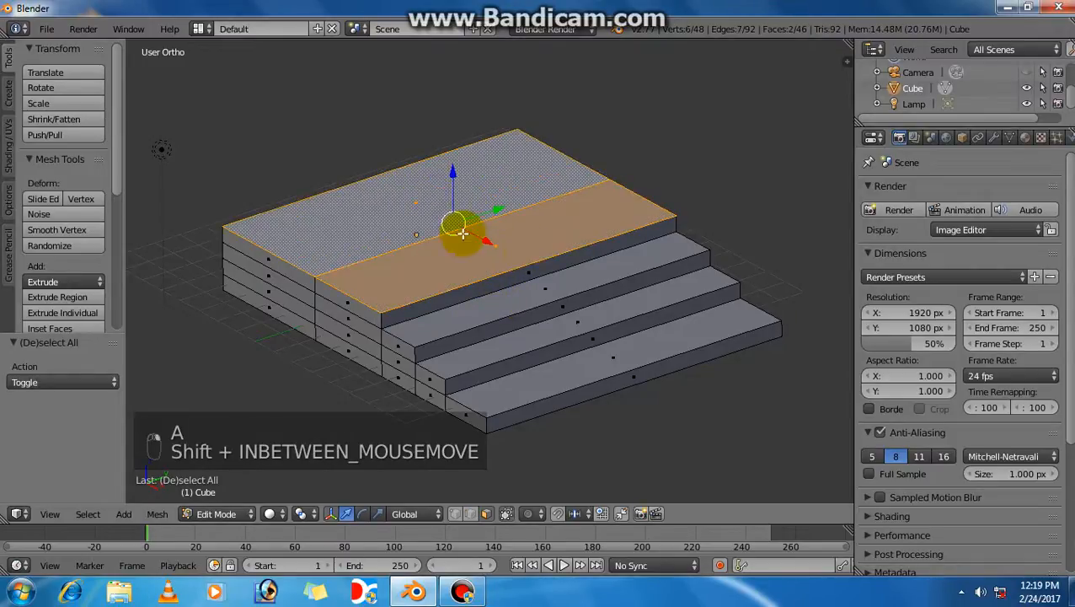
pyautogui.scroll(-1, 440, 261)
pyautogui.moveTo(428, 282); pyautogui.dragTo(441, 260, button='middle')
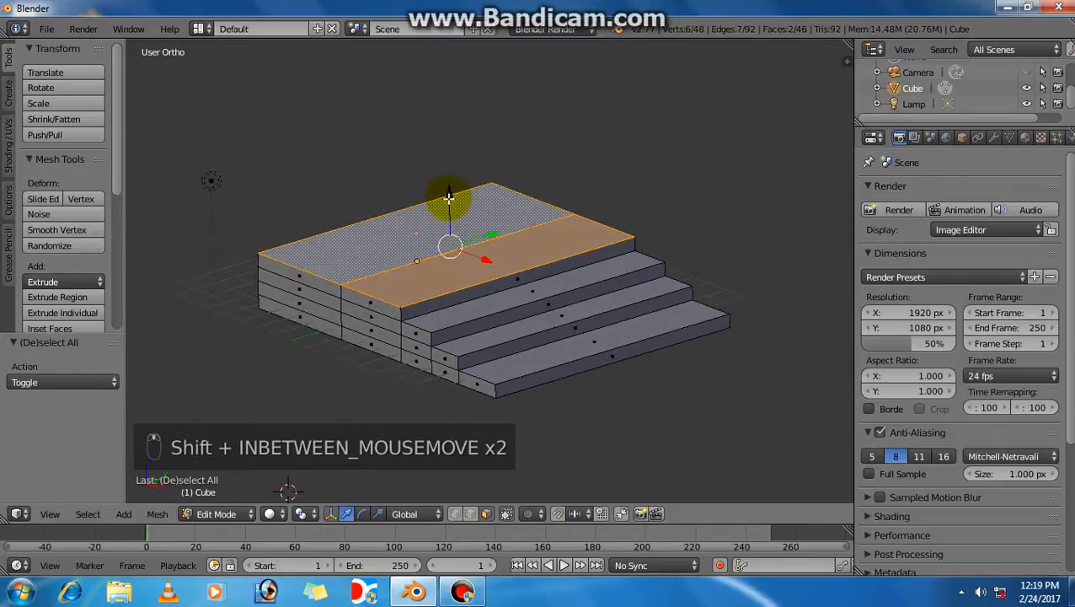
pyautogui.moveTo(449, 197); pyautogui.dragTo(462, 110)
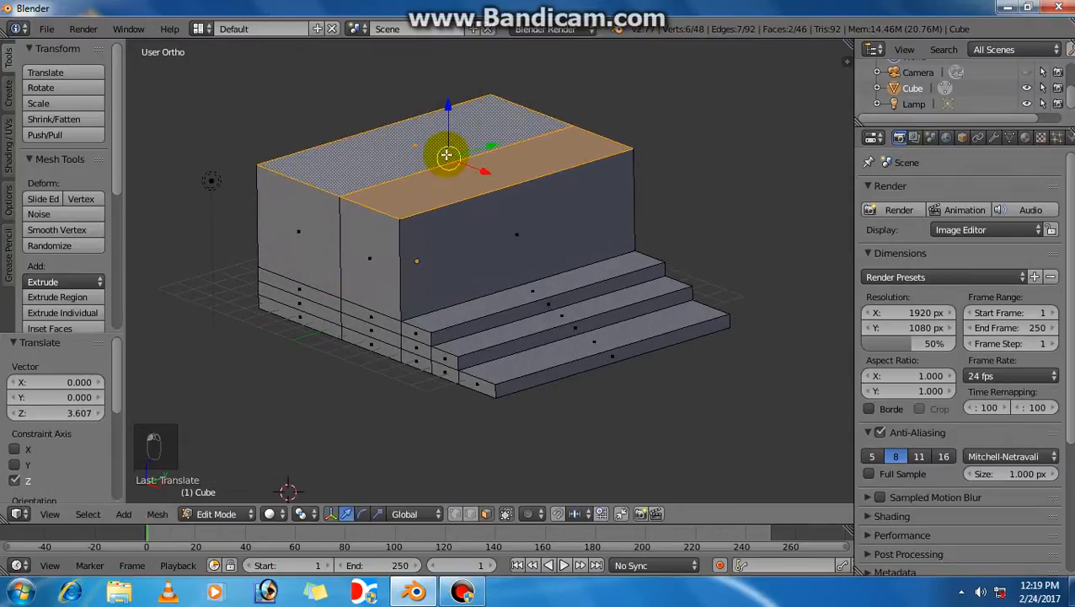
pyautogui.scroll(-1, 396, 215)
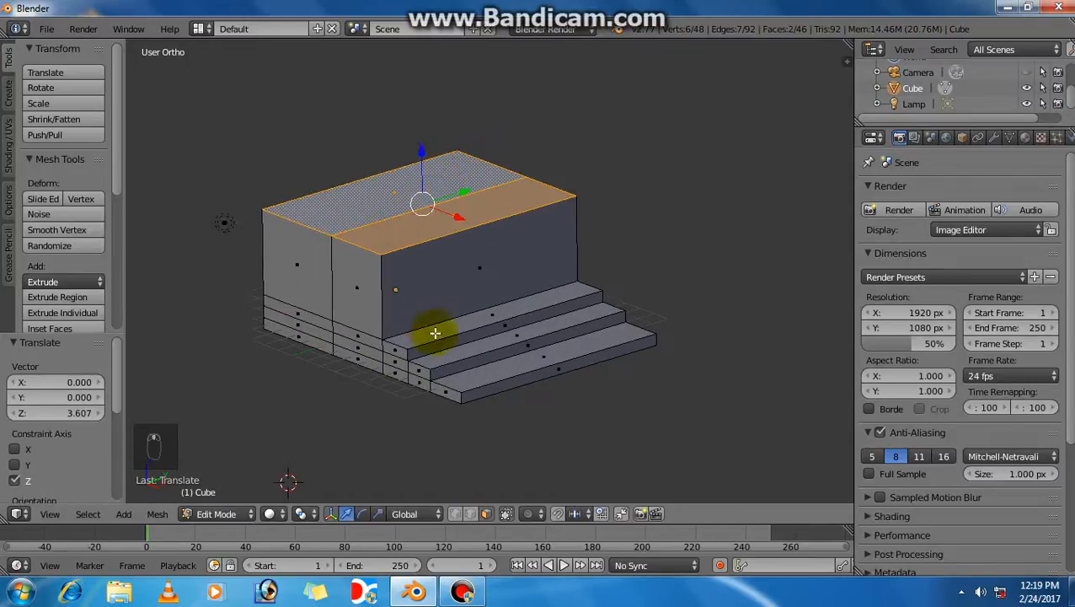
pyautogui.click(460, 594)
pyautogui.click(460, 594)
# Add four evenly spaced loop cuts running over the block and down the steps, without sliding them
pyautogui.keyDown('shift'); pyautogui.moveTo(497, 367); pyautogui.dragTo(504, 299, button='middle'); pyautogui.keyUp('shift')
pyautogui.moveTo(427, 275); pyautogui.dragTo(407, 187, button='middle')
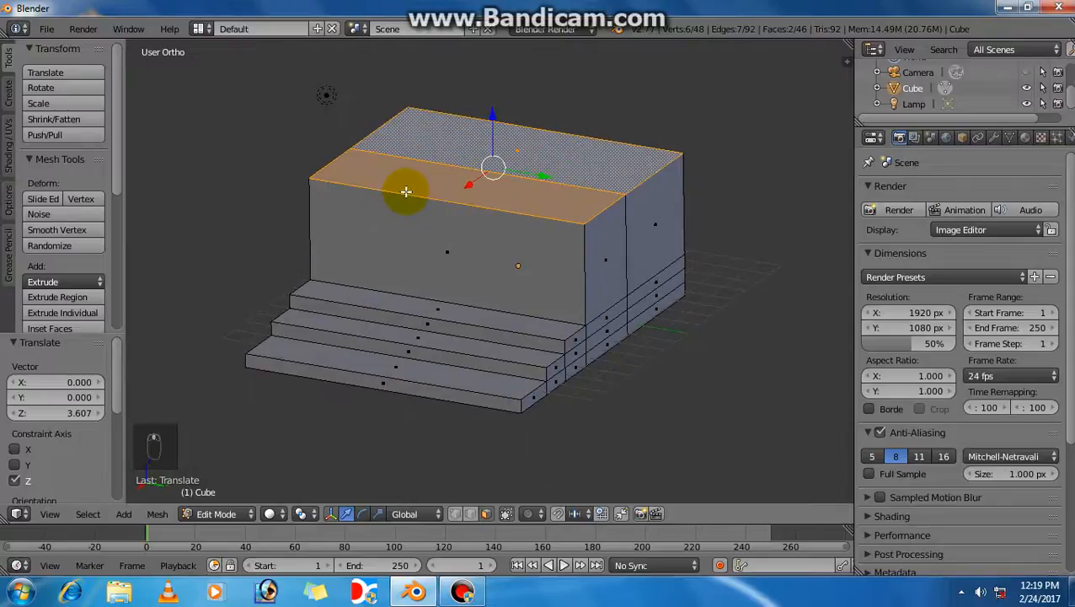
pyautogui.hotkey('ctrl', 'r')
pyautogui.scroll(1, 406, 192)
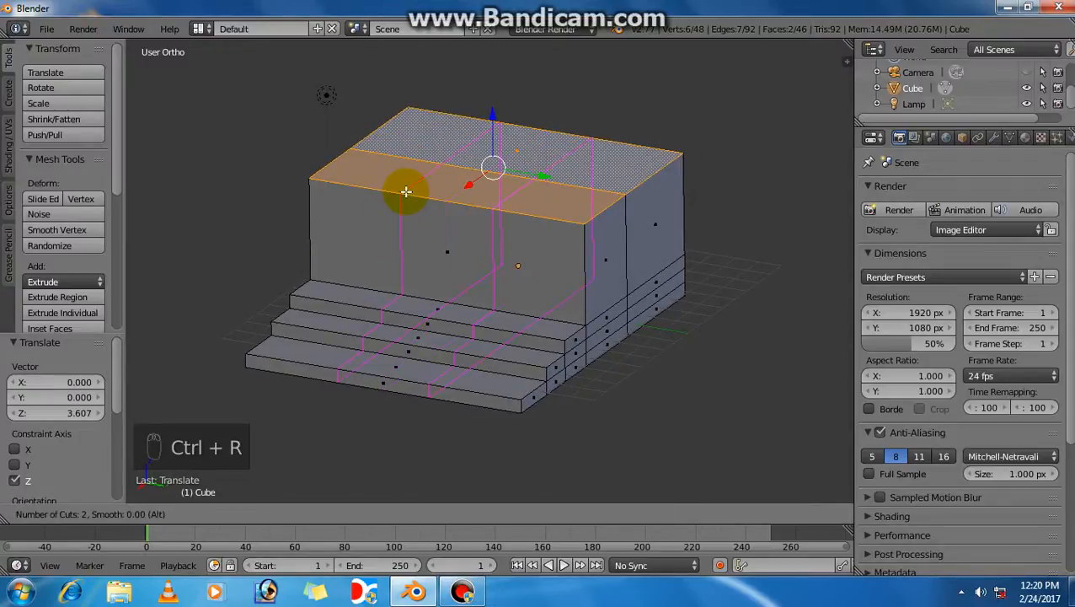
pyautogui.click(406, 192)
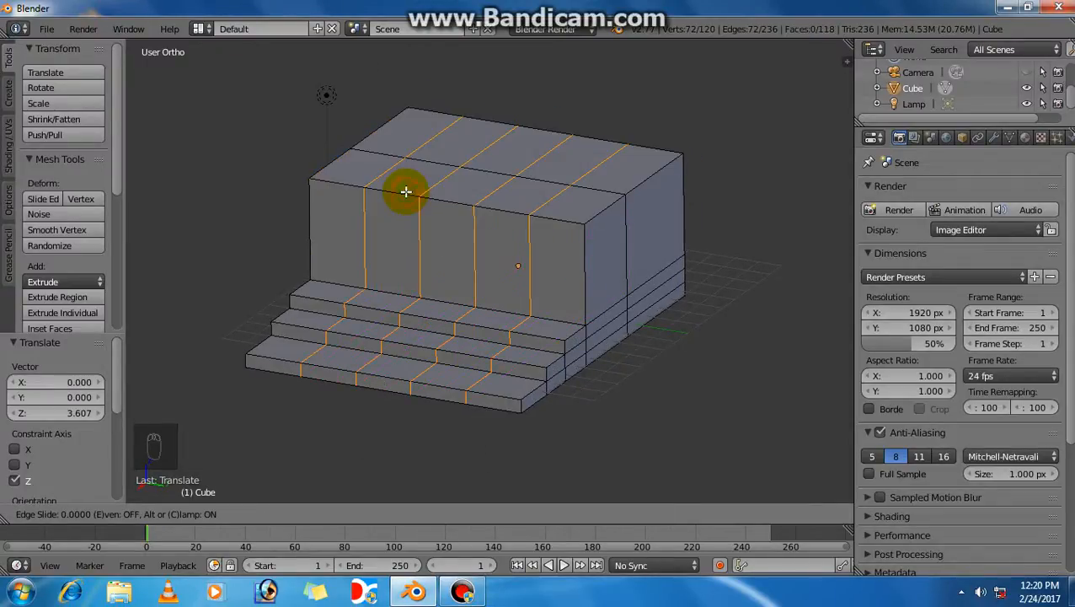
pyautogui.rightClick(428, 276)
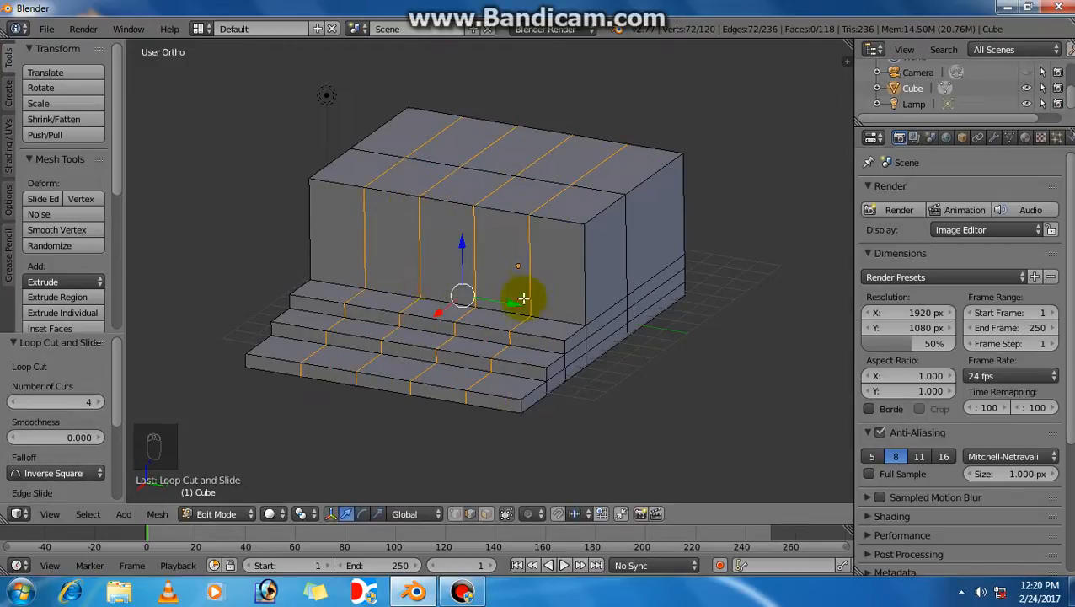
# Select two neighbouring new edge loops, the middle one and the one closer to the block's end, and check them in wireframe
pyautogui.rightClick(476, 254)
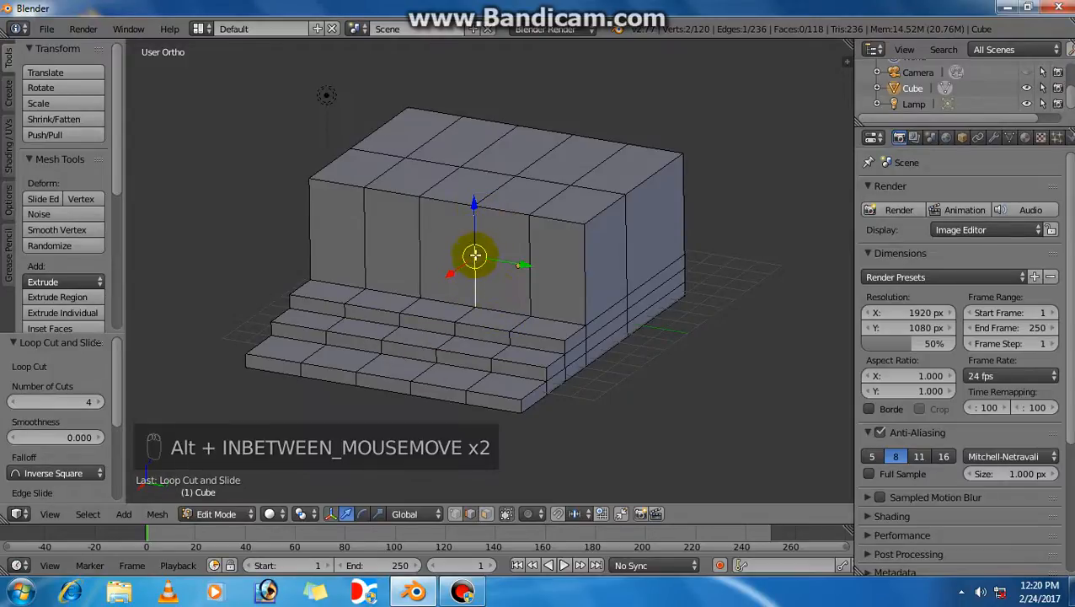
pyautogui.keyDown('alt'); pyautogui.rightClick(474, 251); pyautogui.keyUp('alt')
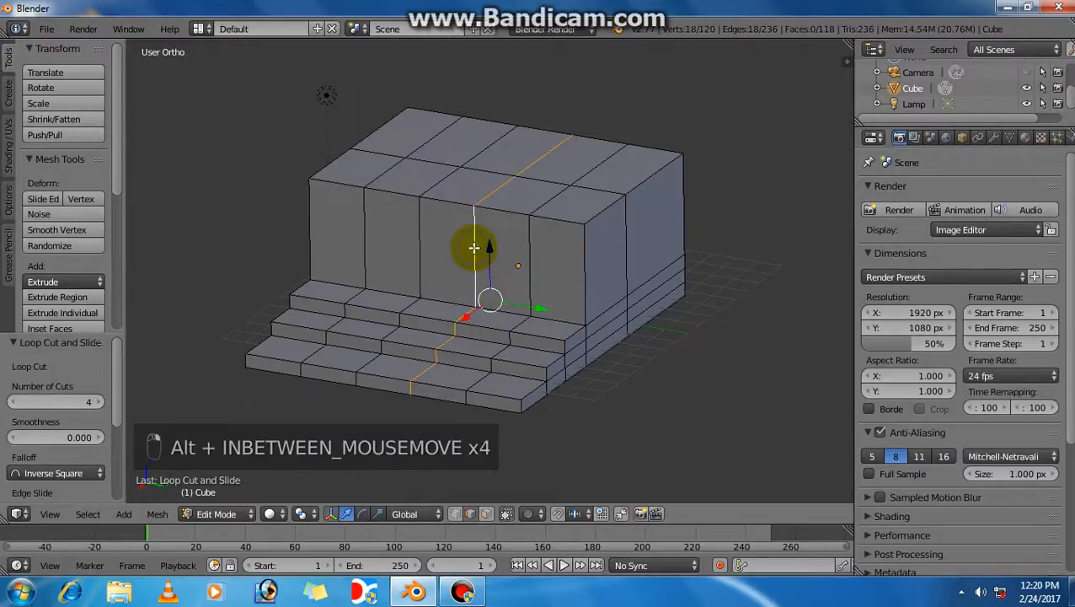
pyautogui.keyDown('alt'); pyautogui.keyDown('shift'); pyautogui.rightClick(530, 259); pyautogui.keyUp('shift'); pyautogui.keyUp('alt')
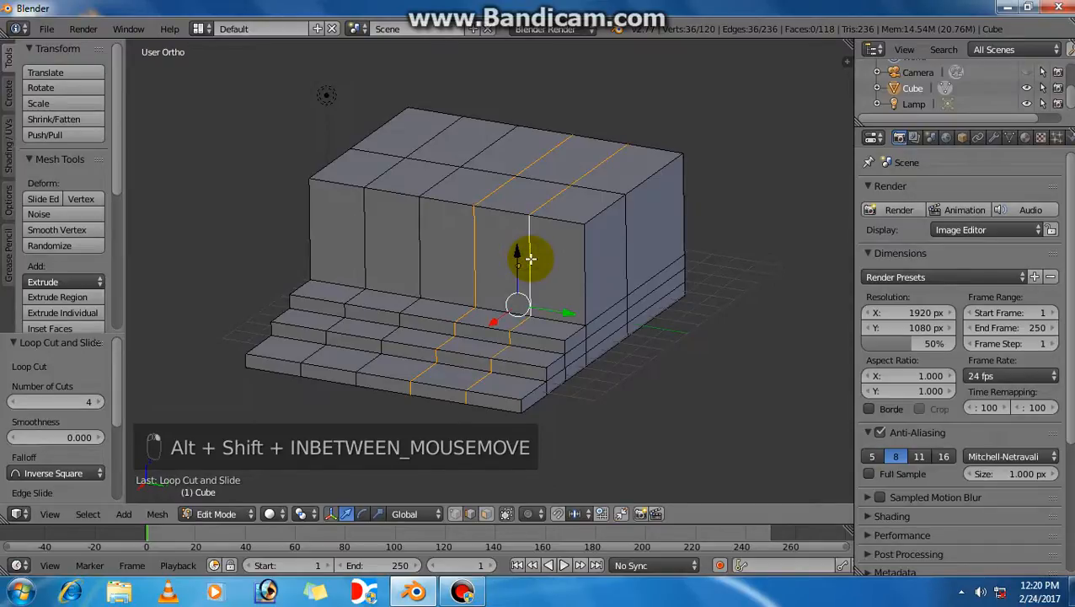
pyautogui.press('z')
pyautogui.moveTo(537, 300)
pyautogui.mouseDown(button='middle')
pyautogui.moveTo(547, 264)
pyautogui.moveTo(532, 259)
pyautogui.moveTo(547, 293)
pyautogui.mouseUp(button='middle')
pyautogui.press('z')
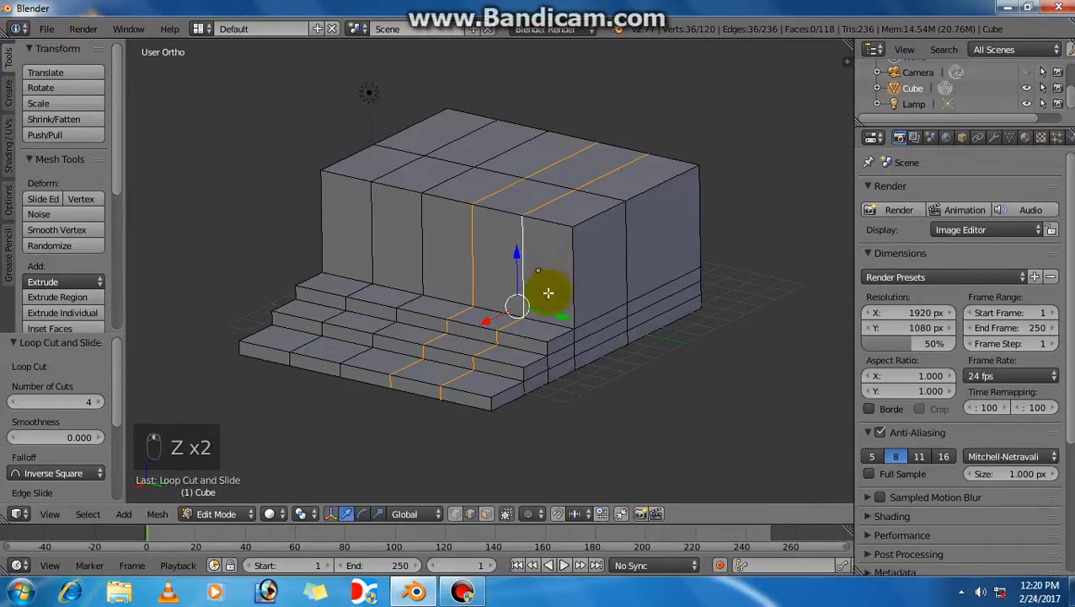
# Compare the model in wireframe and solid viewport shading, finishing in solid
pyautogui.click(274, 516)
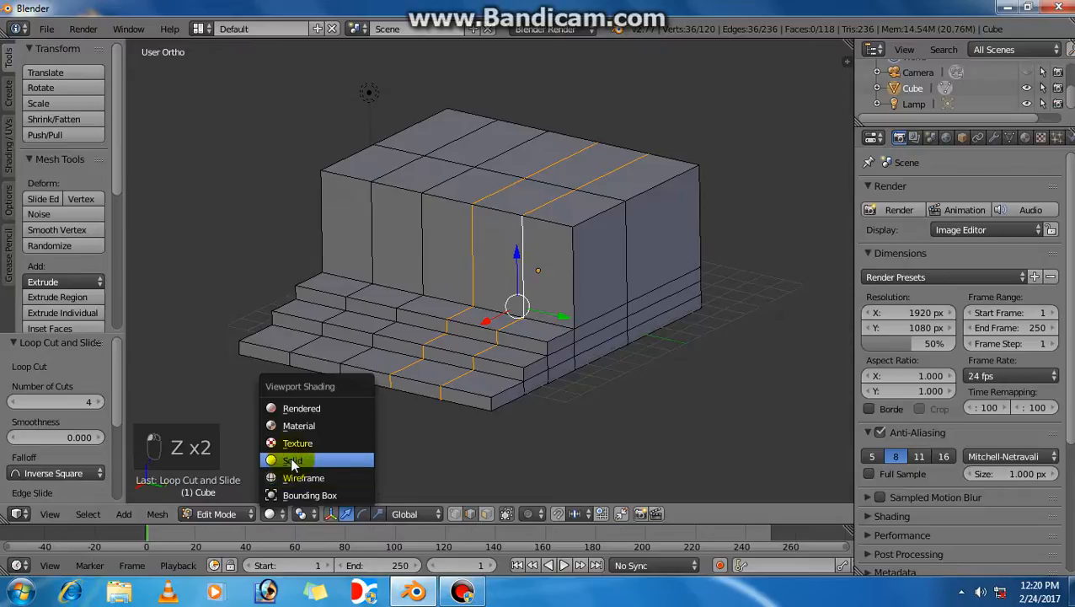
pyautogui.click(286, 457)
pyautogui.click(276, 518)
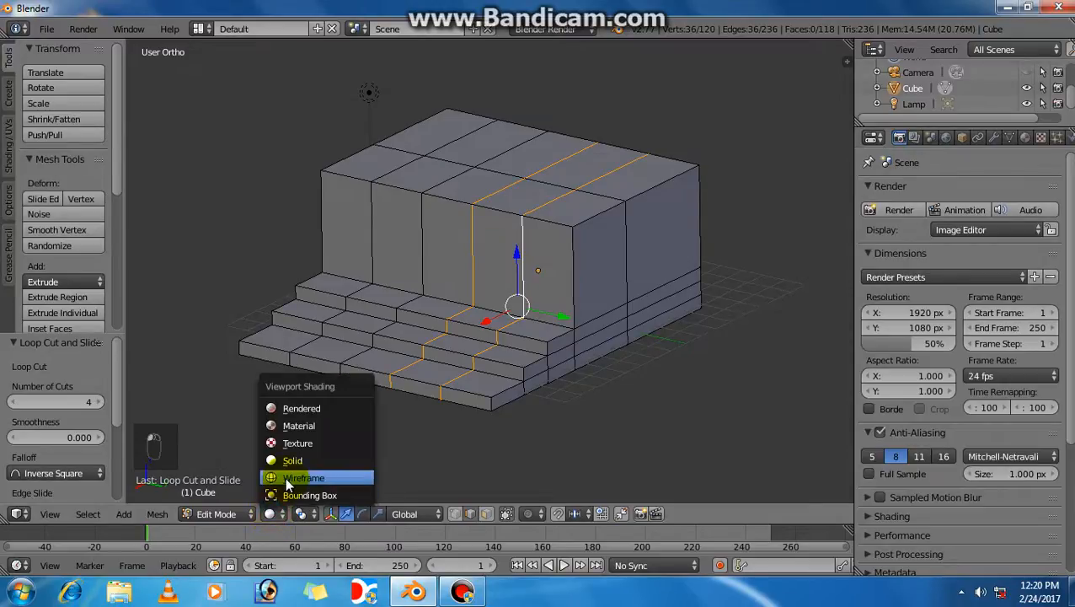
pyautogui.click(286, 476)
pyautogui.click(268, 516)
pyautogui.click(287, 455)
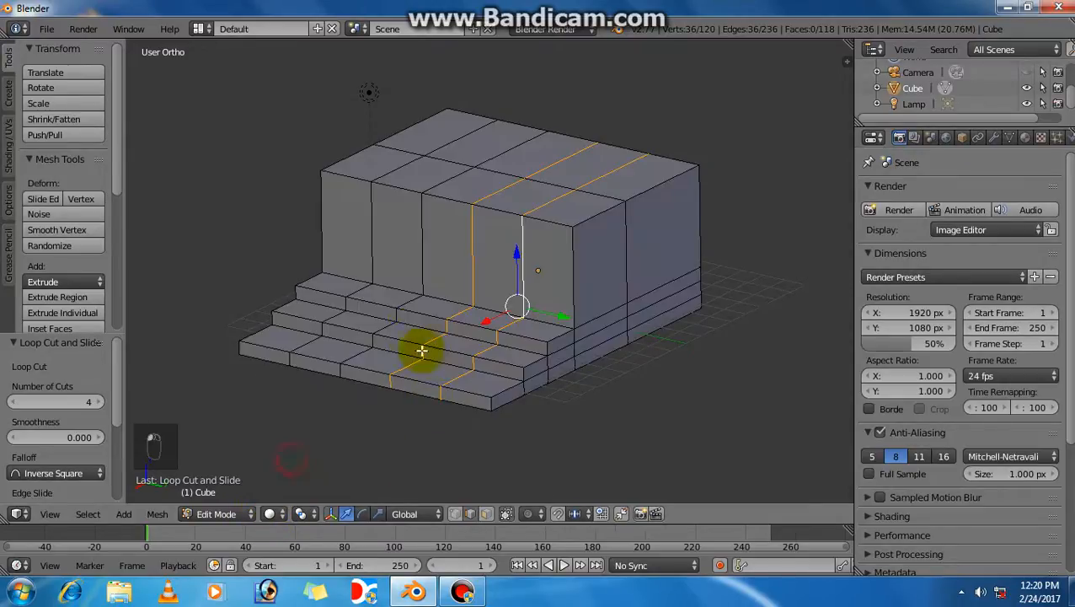
# Switch to face selection and select the second and fourth faces of the block's front wall above the steps
pyautogui.scroll(-1, 426, 137)
pyautogui.click(486, 513)
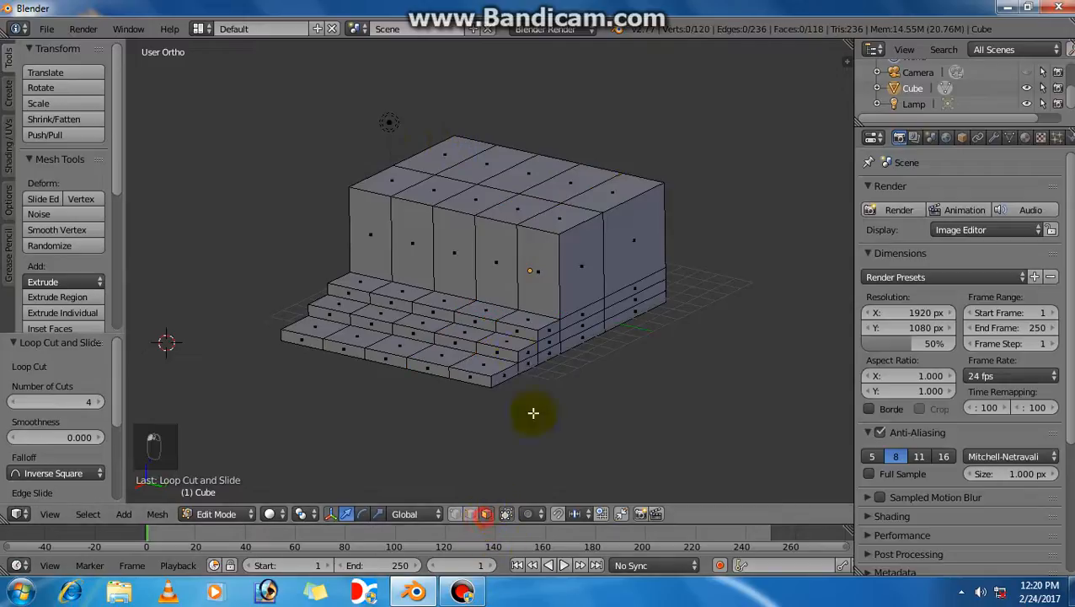
pyautogui.scroll(2, 523, 379)
pyautogui.keyDown('shift'); pyautogui.moveTo(512, 343); pyautogui.dragTo(487, 244, button='middle'); pyautogui.keyUp('shift')
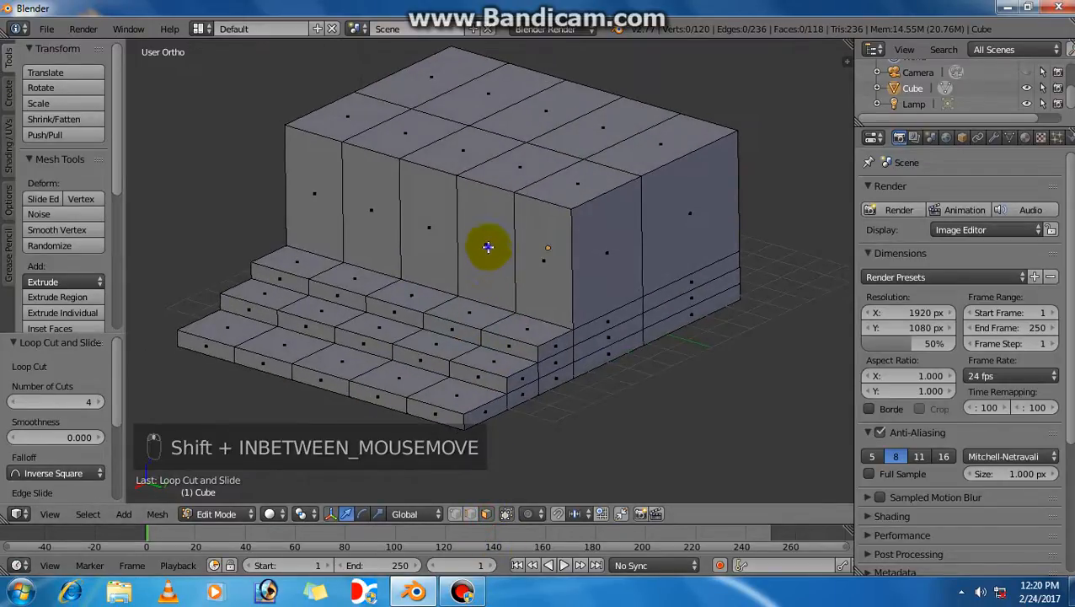
pyautogui.rightClick(487, 244)
pyautogui.keyDown('shift'); pyautogui.rightClick(371, 218); pyautogui.keyUp('shift')
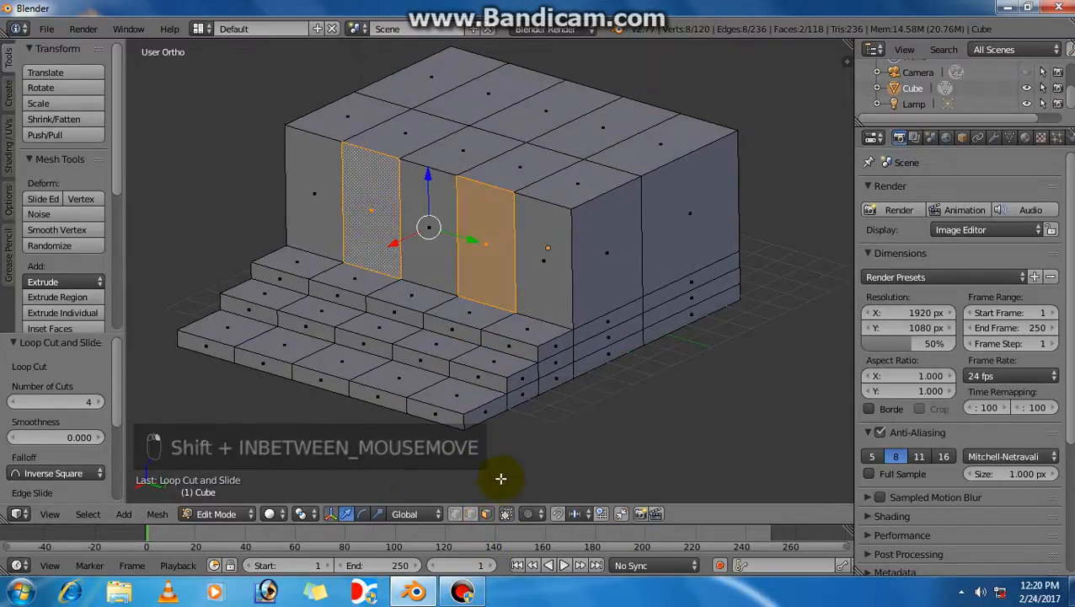
# Extrude both selected wall faces in place and scale them to about 0.541 around their Individual Origins
pyautogui.click(297, 514)
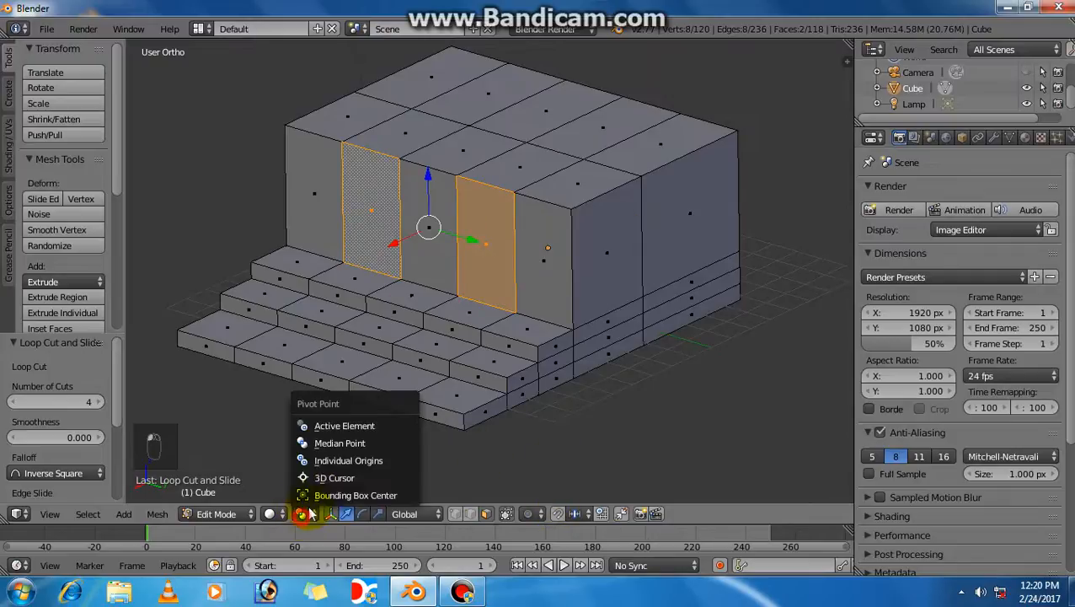
pyautogui.click(334, 460)
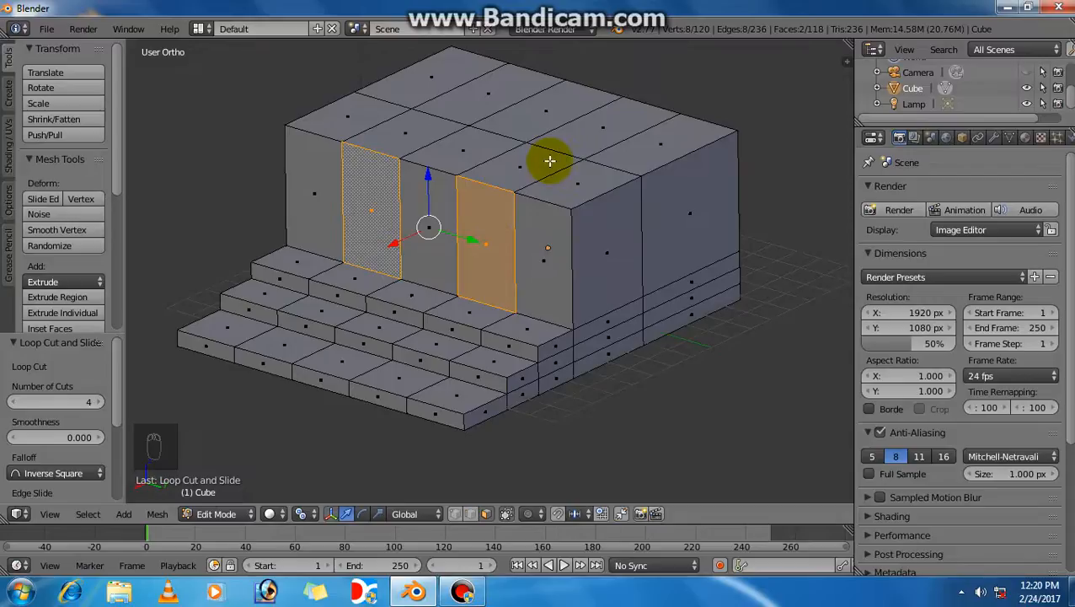
pyautogui.press('e')
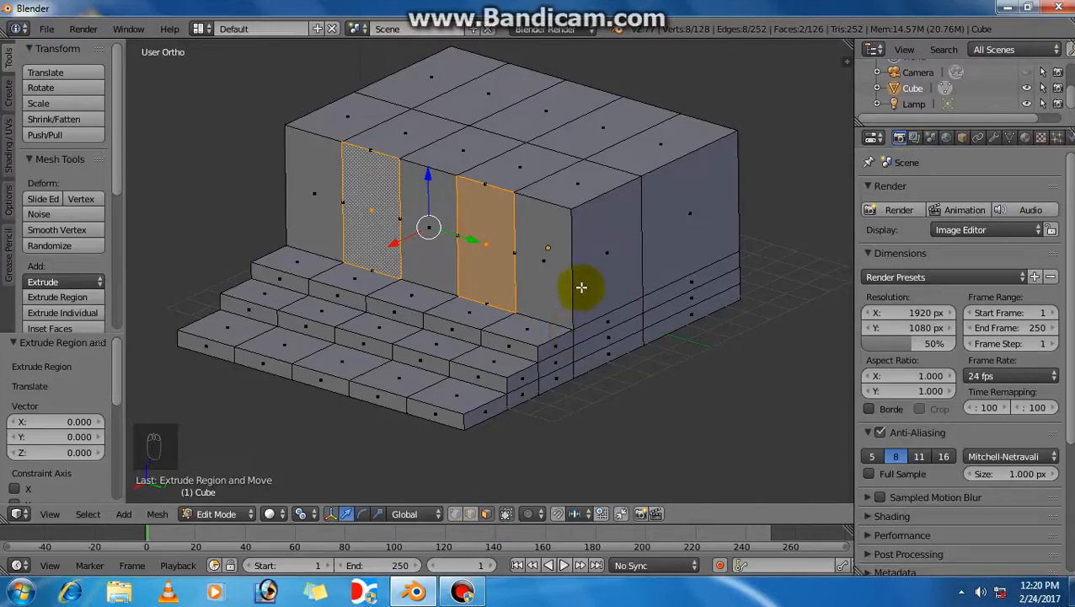
pyautogui.press('s')
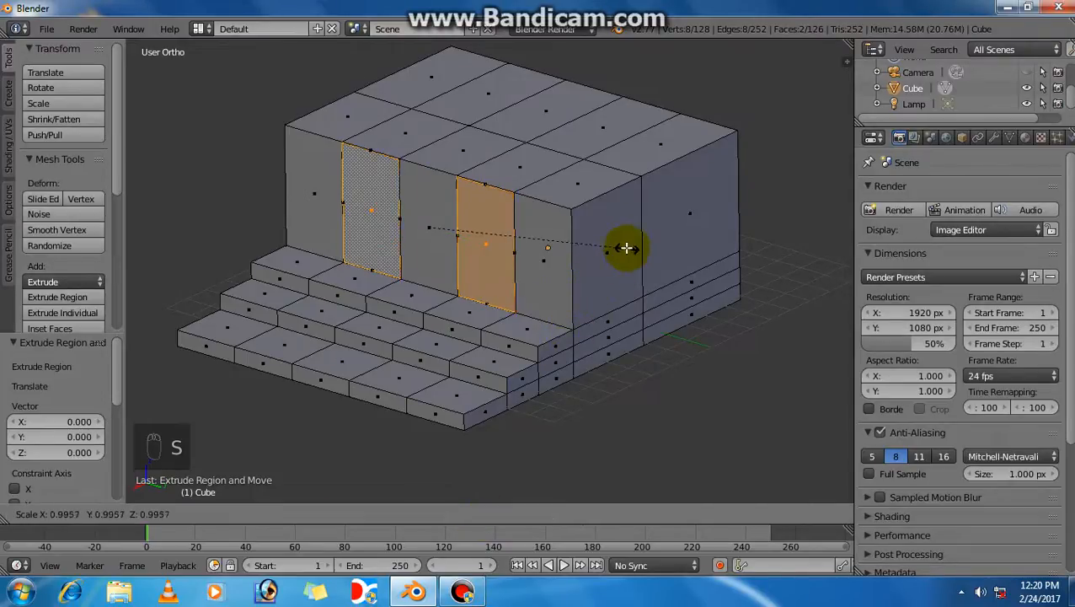
pyautogui.click(535, 240)
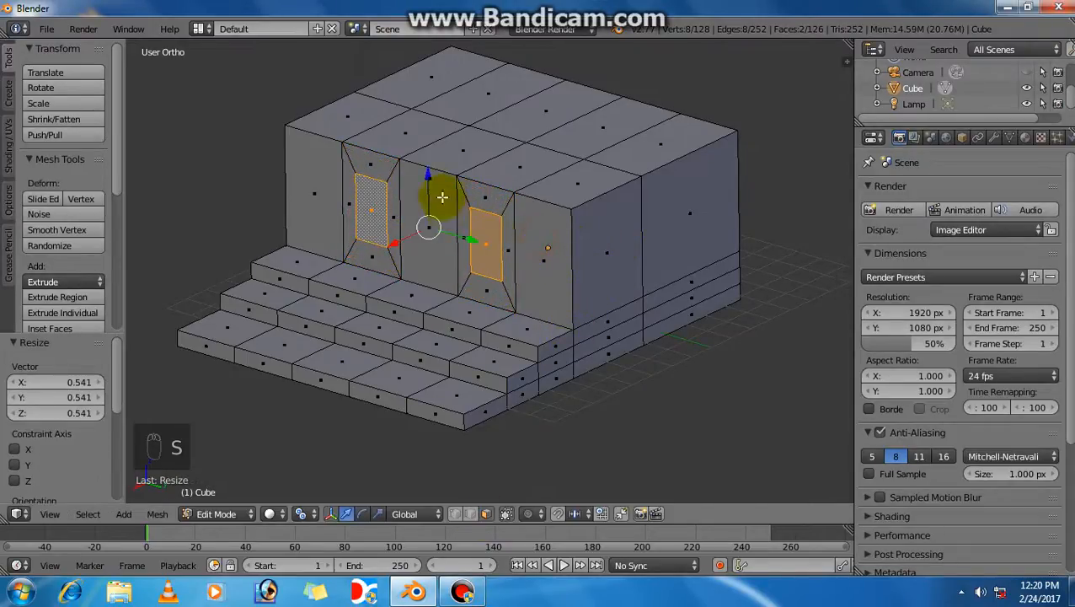
# Lower the two inset faces about 0.82 units along Z and delete the faces to cut two door openings
pyautogui.press('g')
pyautogui.press('z')
pyautogui.click(429, 199)
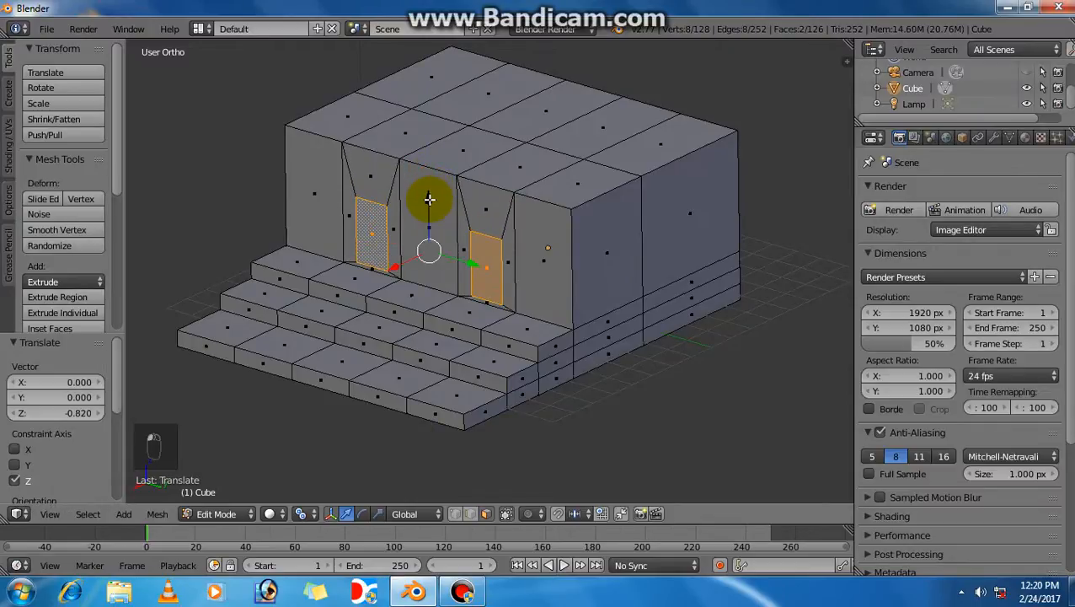
pyautogui.press('Delete')
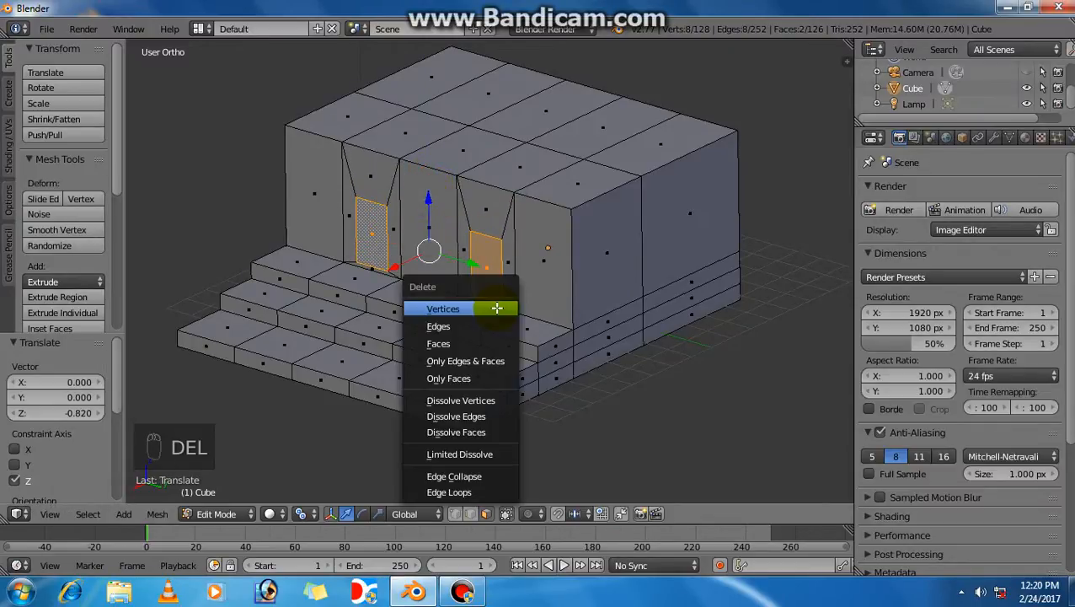
pyautogui.press('Delete')
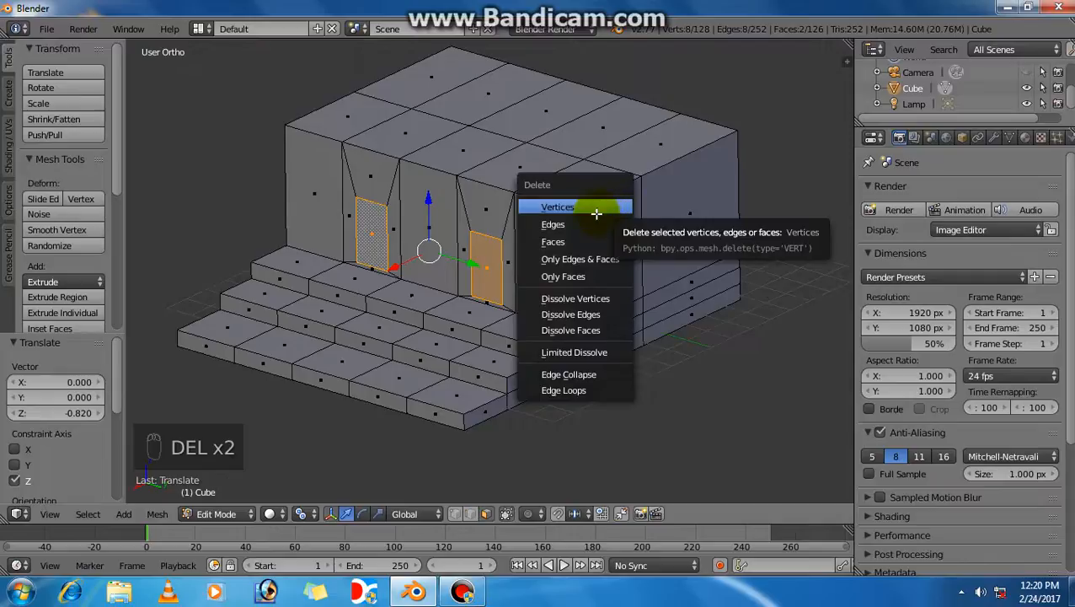
pyautogui.click(563, 242)
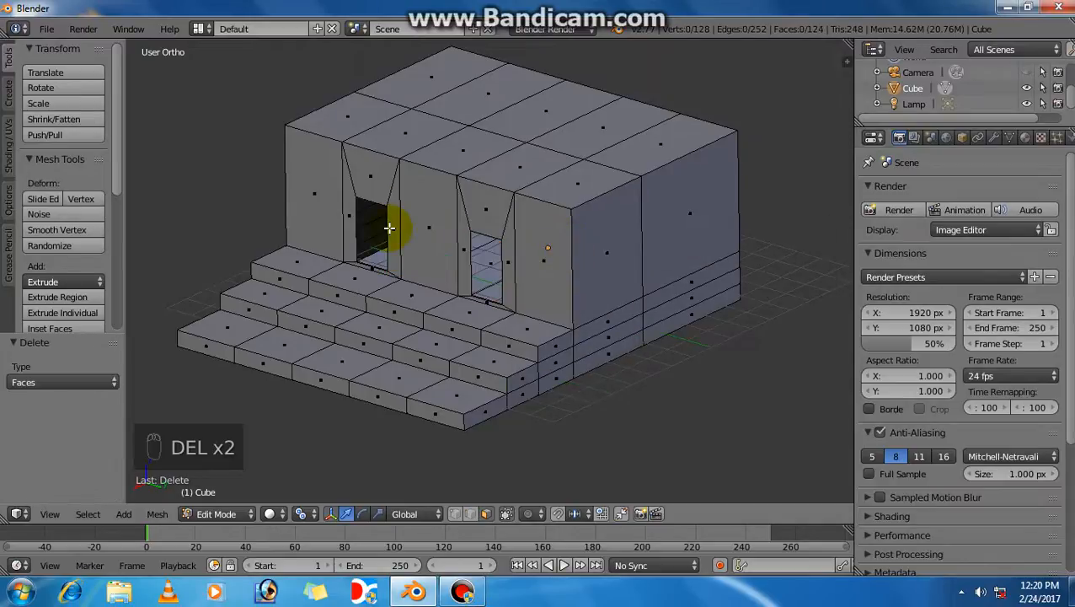
# Put the model in Object Mode and view its front openings, comparing it with Edit Mode once
pyautogui.click(238, 518)
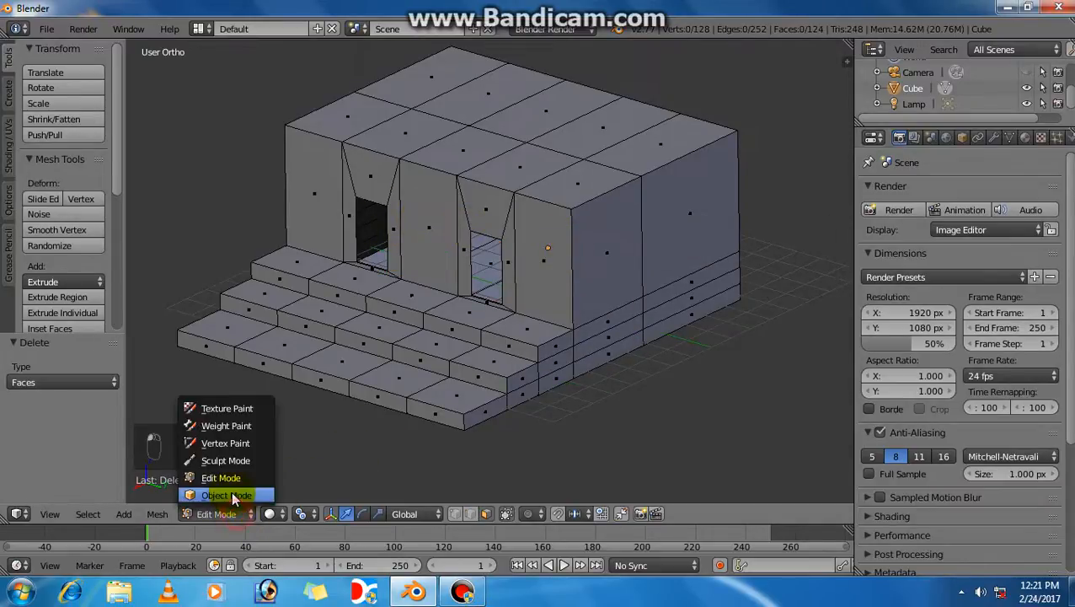
pyautogui.click(231, 492)
pyautogui.moveTo(329, 419); pyautogui.dragTo(354, 287, button='middle')
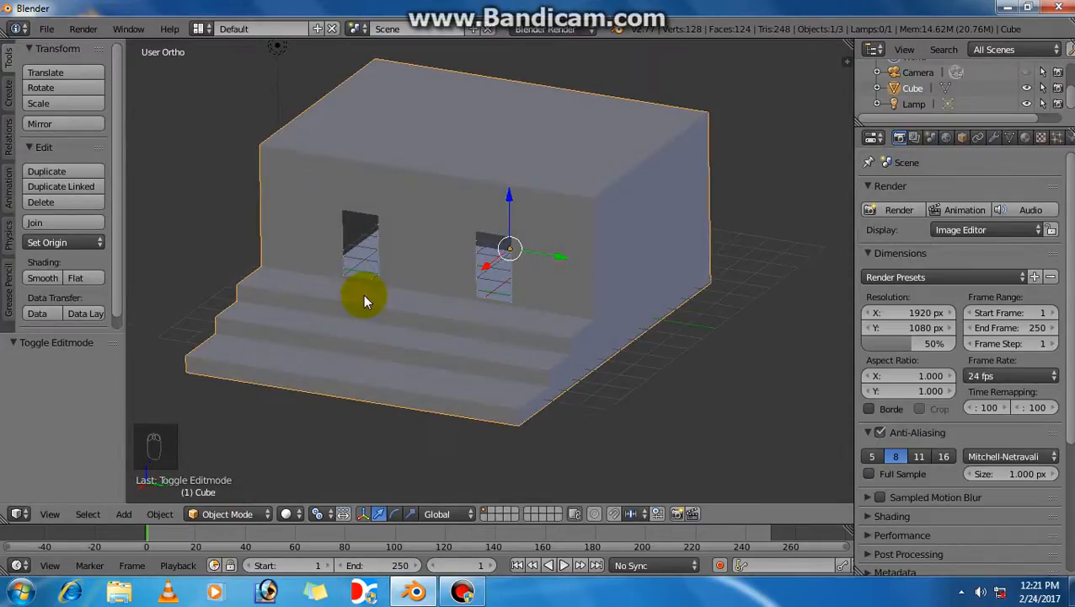
pyautogui.press('Tab')
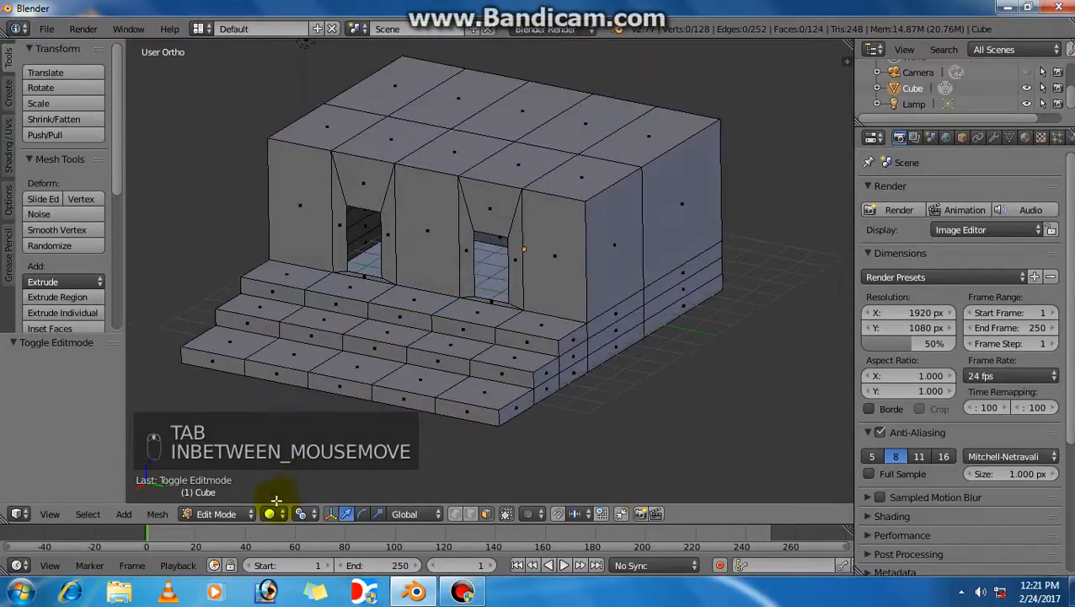
pyautogui.click(221, 516)
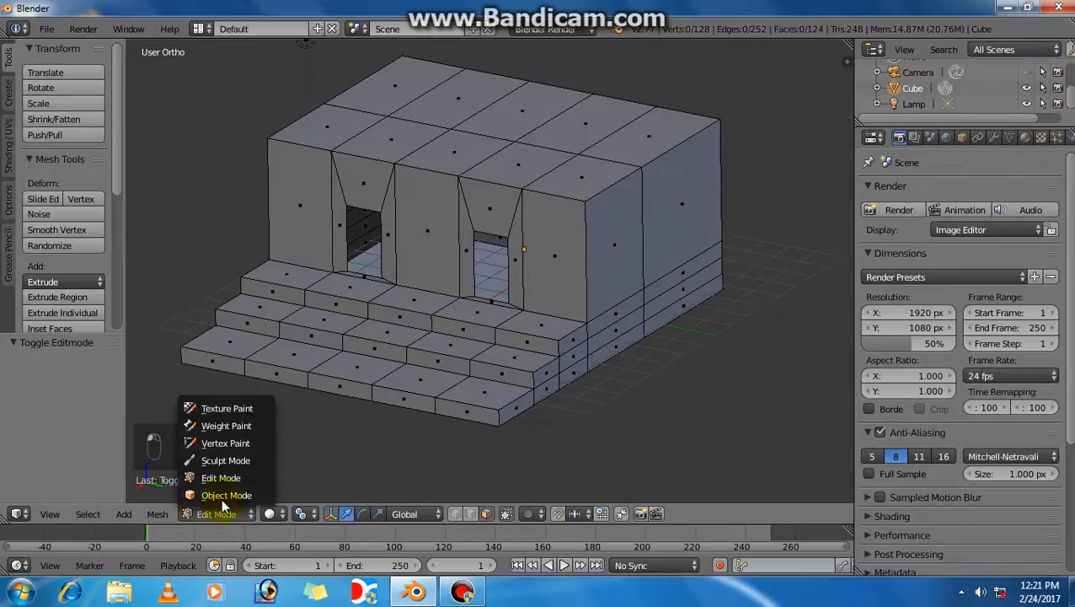
pyautogui.click(224, 497)
pyautogui.click(218, 514)
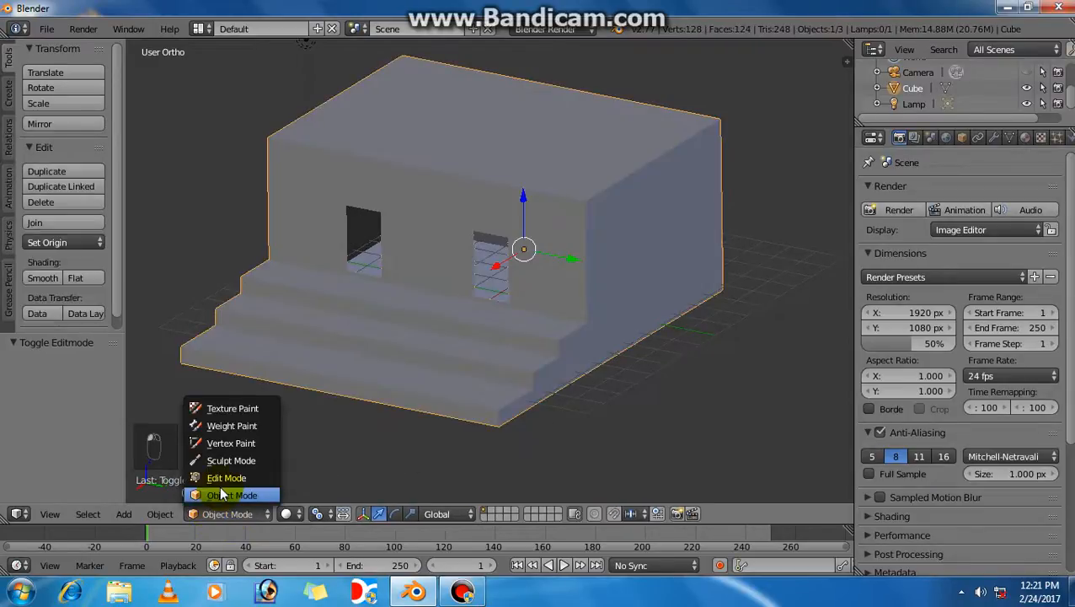
pyautogui.click(226, 496)
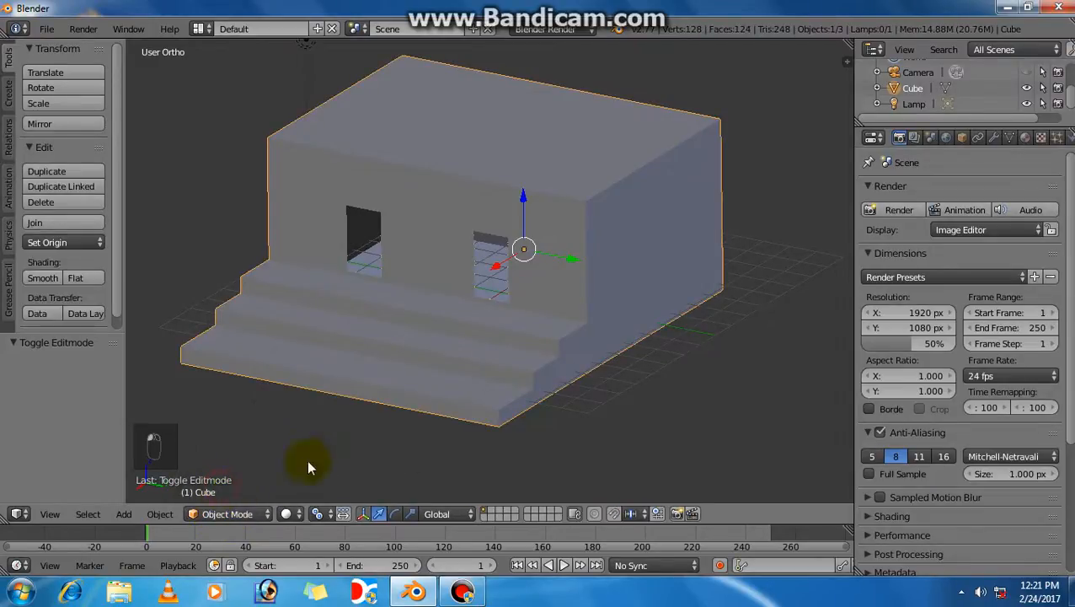
pyautogui.click(459, 592)
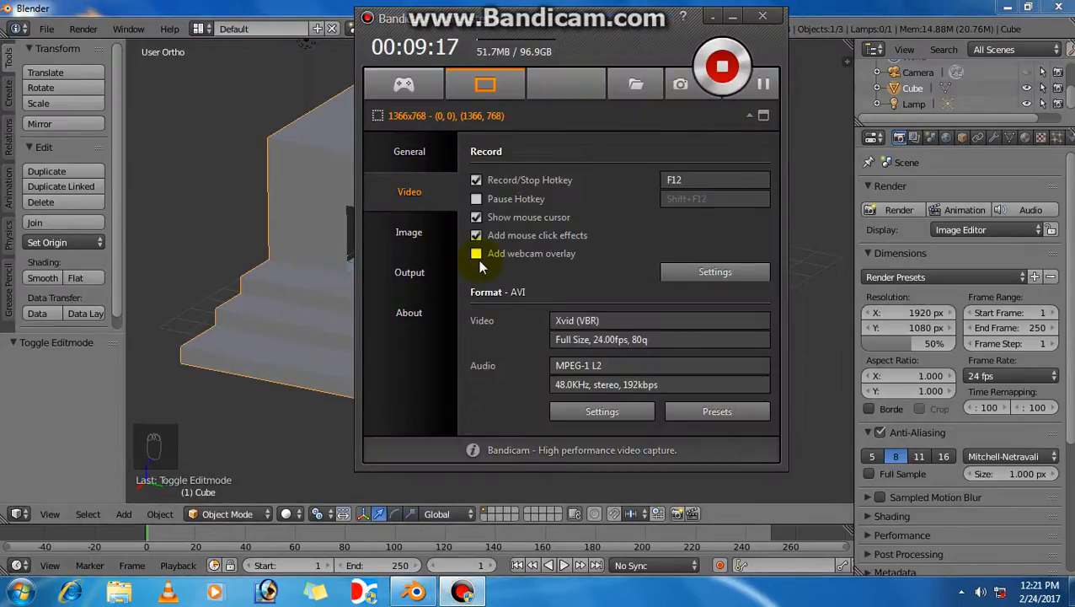